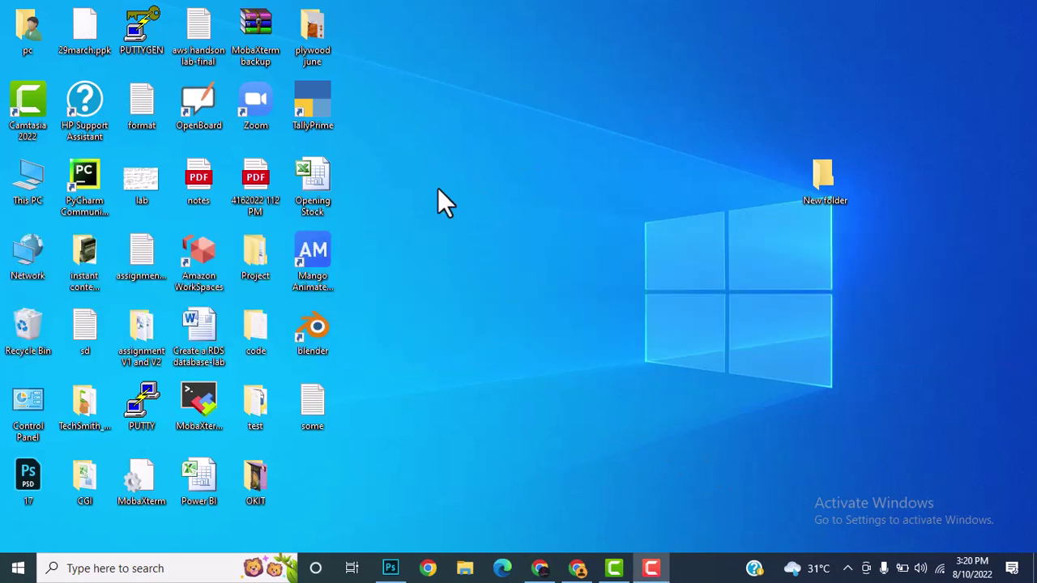
Restore Chrome and reload the unreachable localhost:8080 page
click(577, 569)
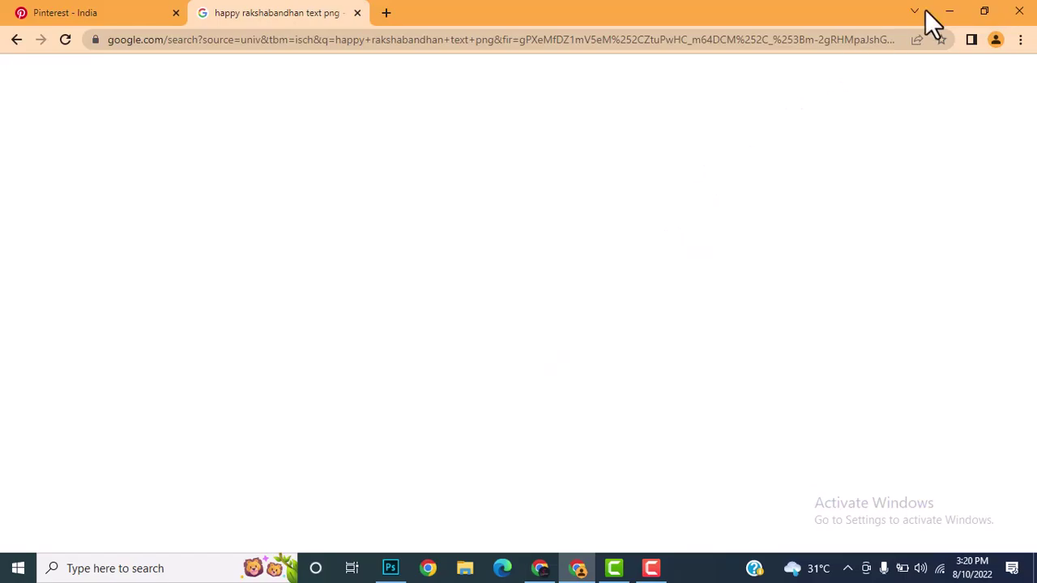
click(948, 11)
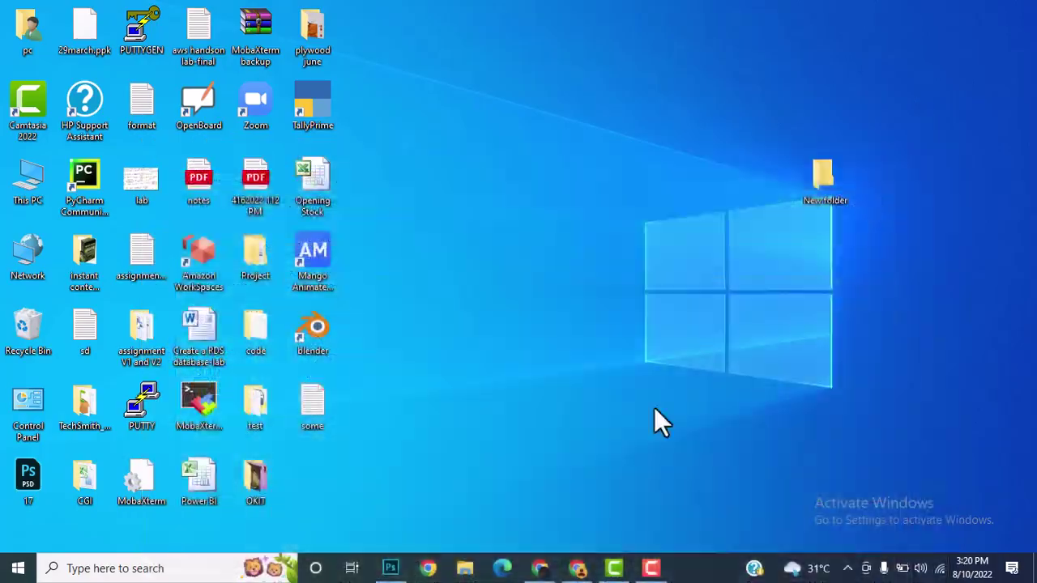
click(541, 568)
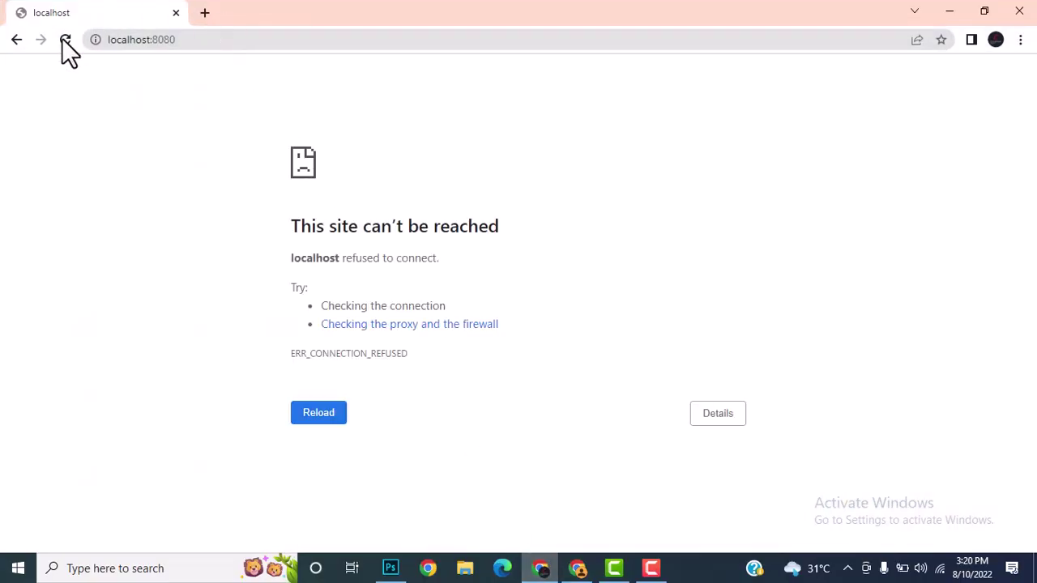
click(65, 38)
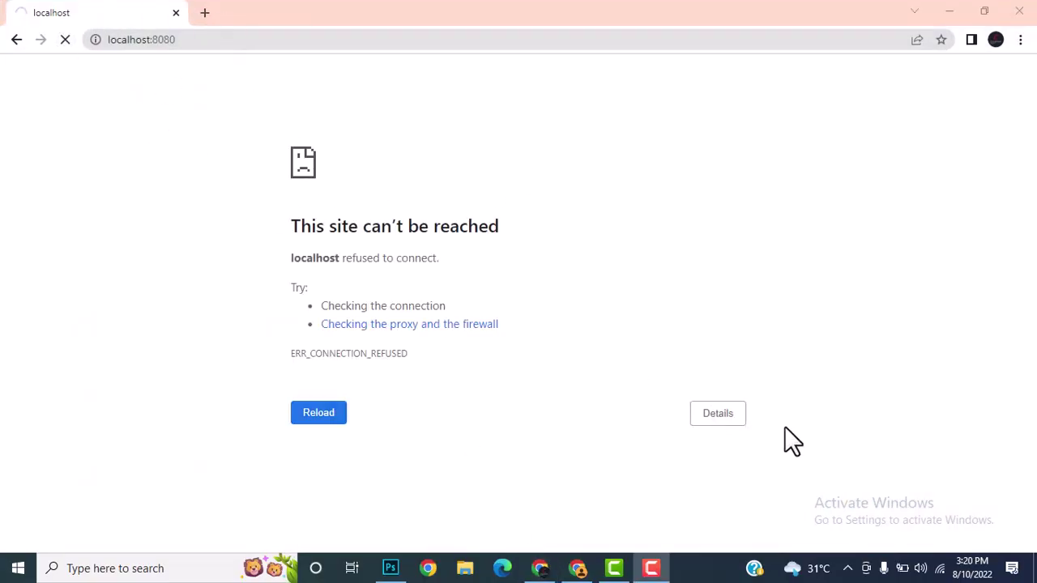
Search Google for 'git for windows' from the address bar
click(200, 37)
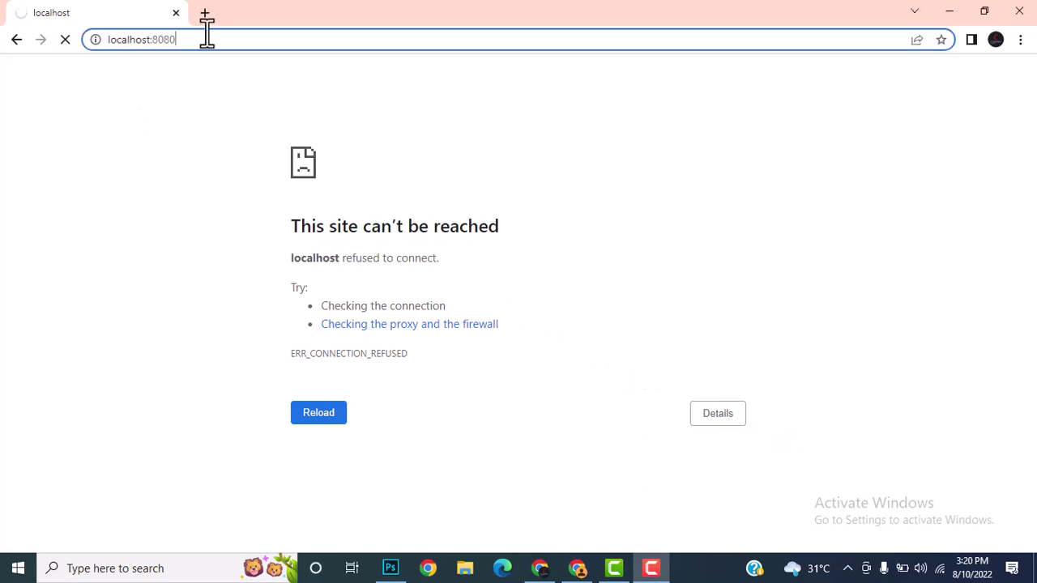
text(git)
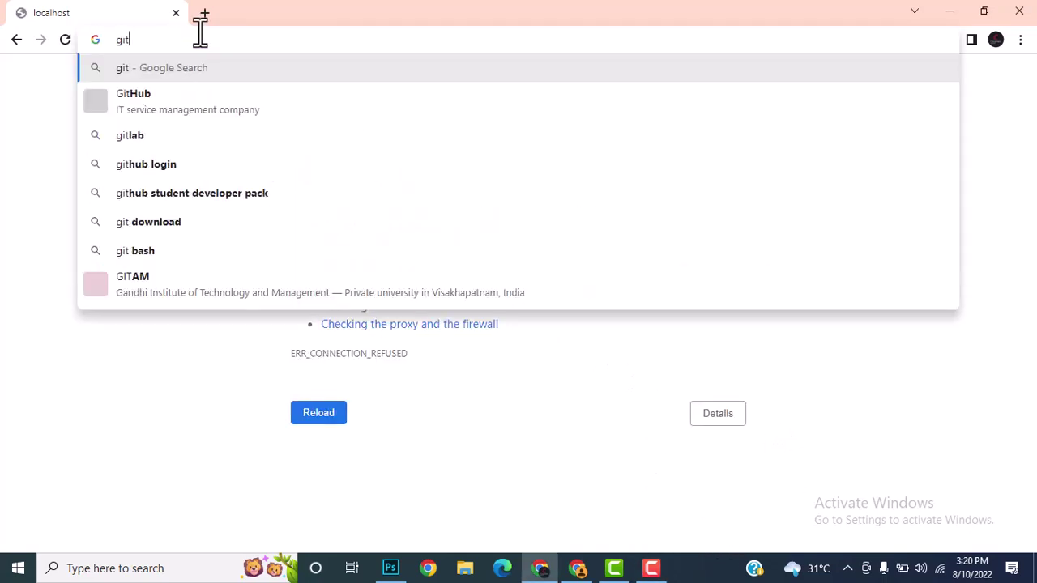
text( for windows)
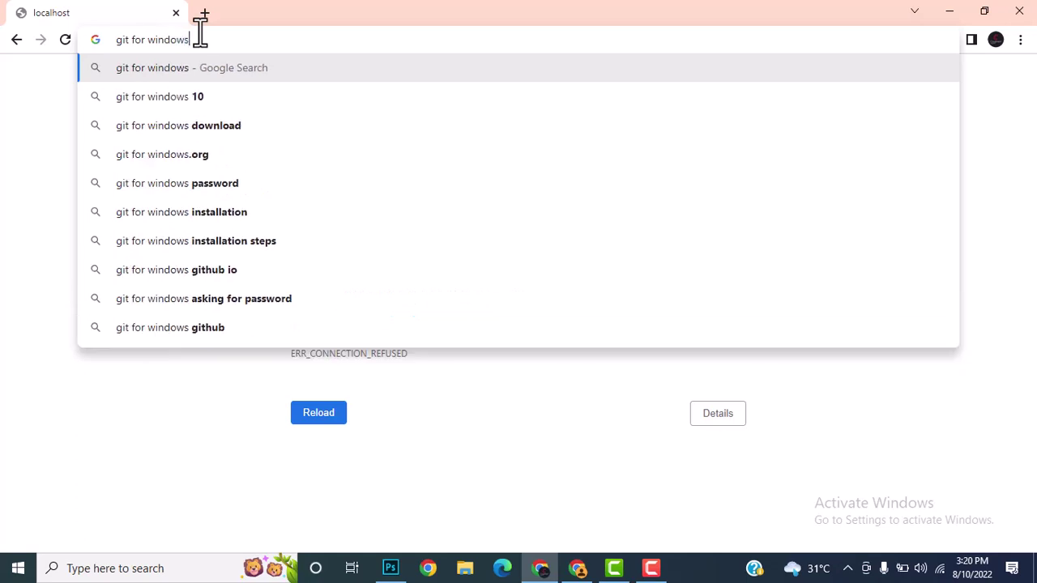
key(Return)
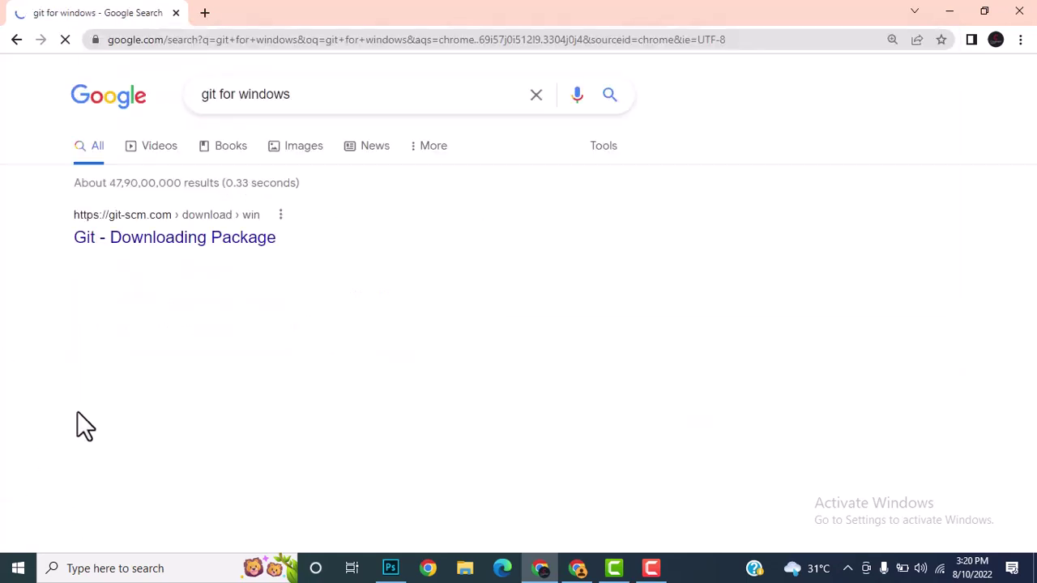
Download Git-2.37.1-64-bit.exe from git-scm.com's 64-bit setup link and run it
click(209, 237)
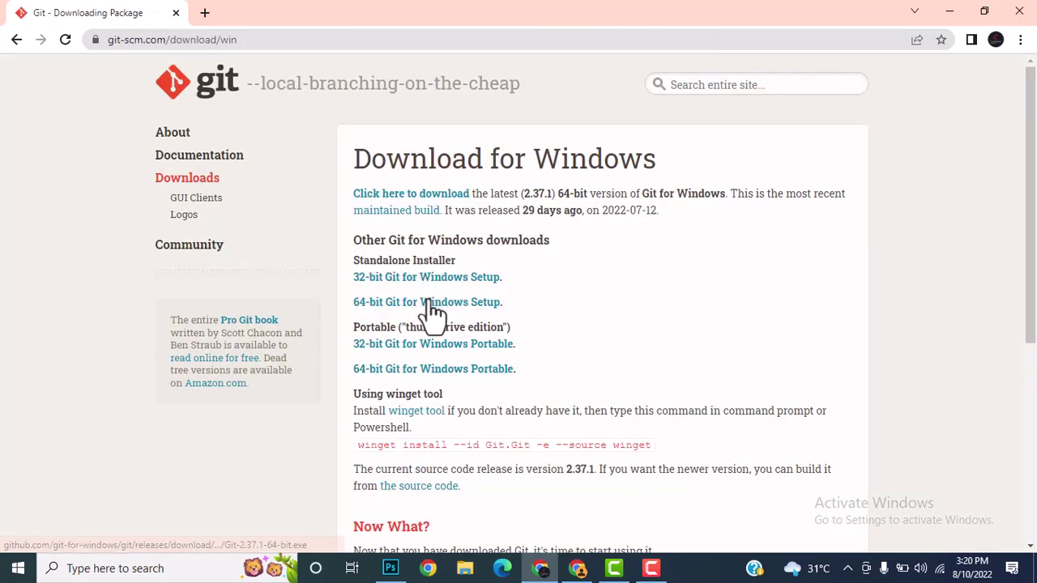
click(435, 303)
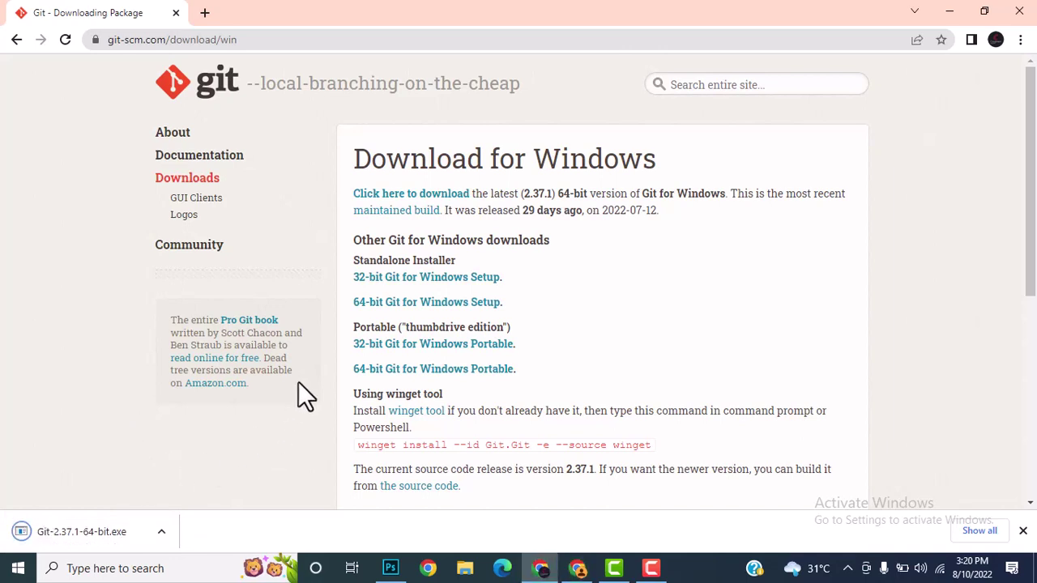
click(98, 521)
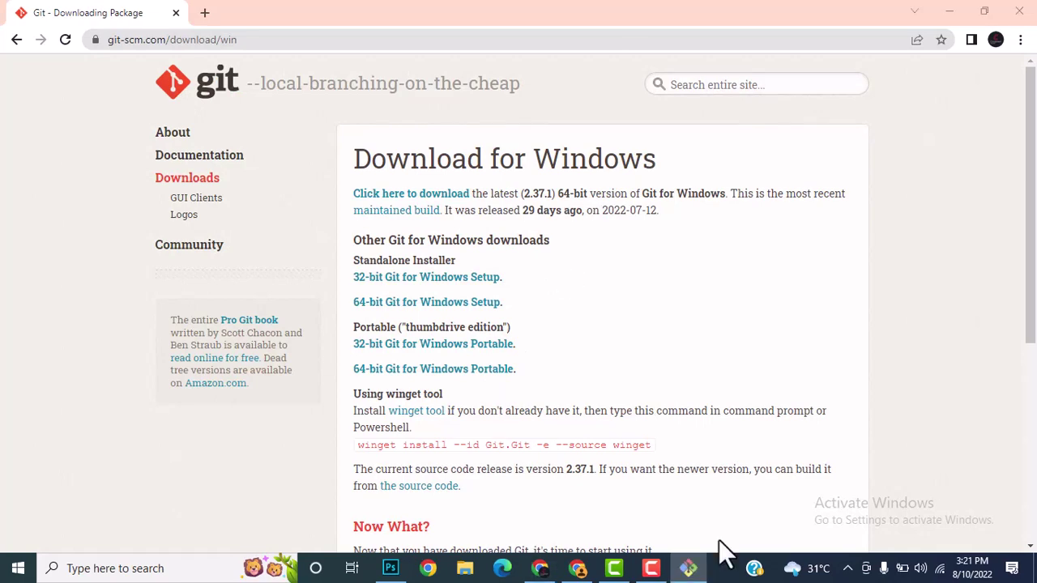
Accept the license and install Git 2.37.1
click(613, 405)
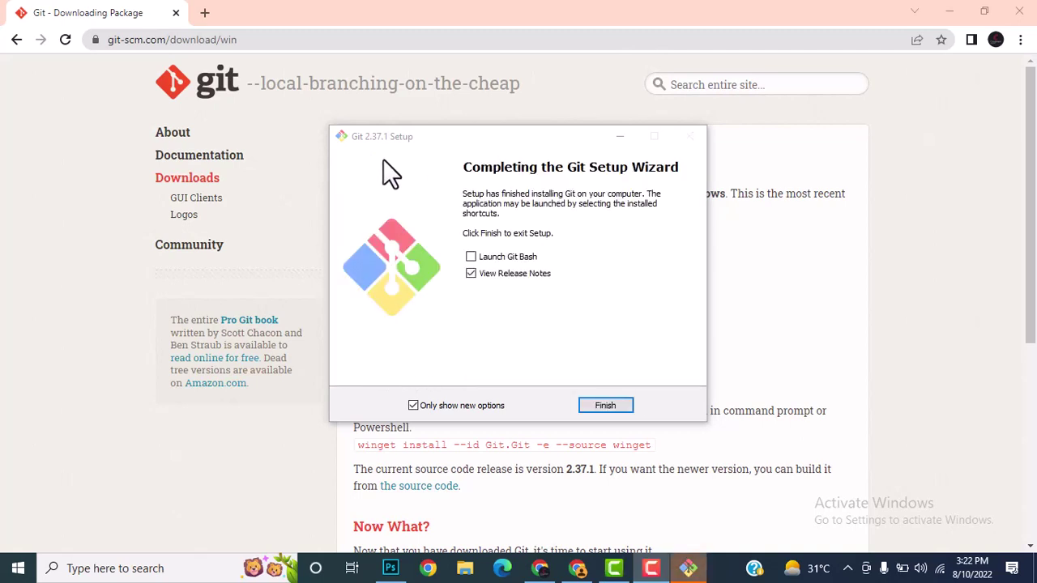
Load google.com in a new Chrome tab and search for 'java 11'
click(216, 11)
click(207, 12)
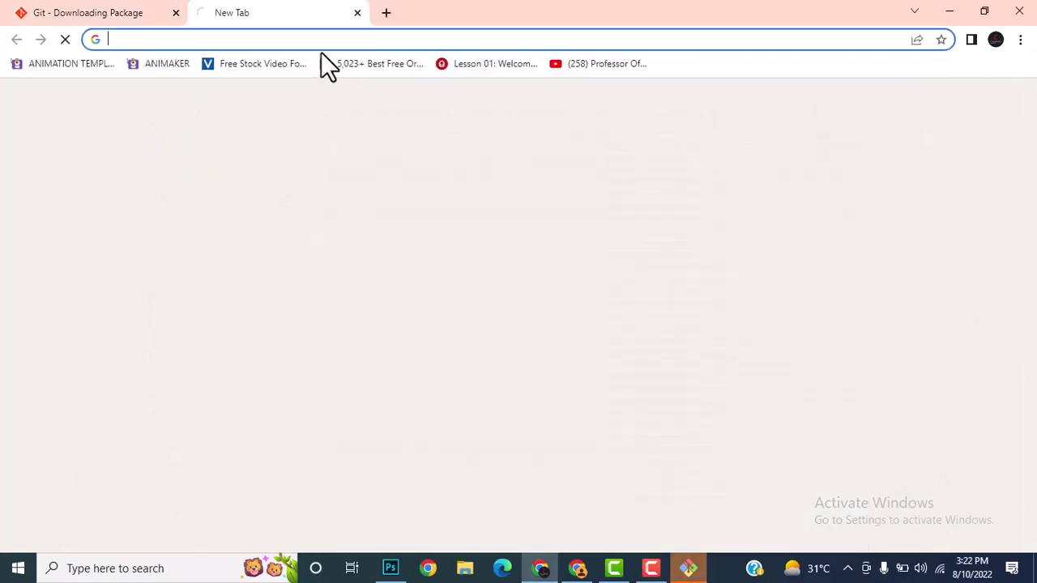
text(goog)
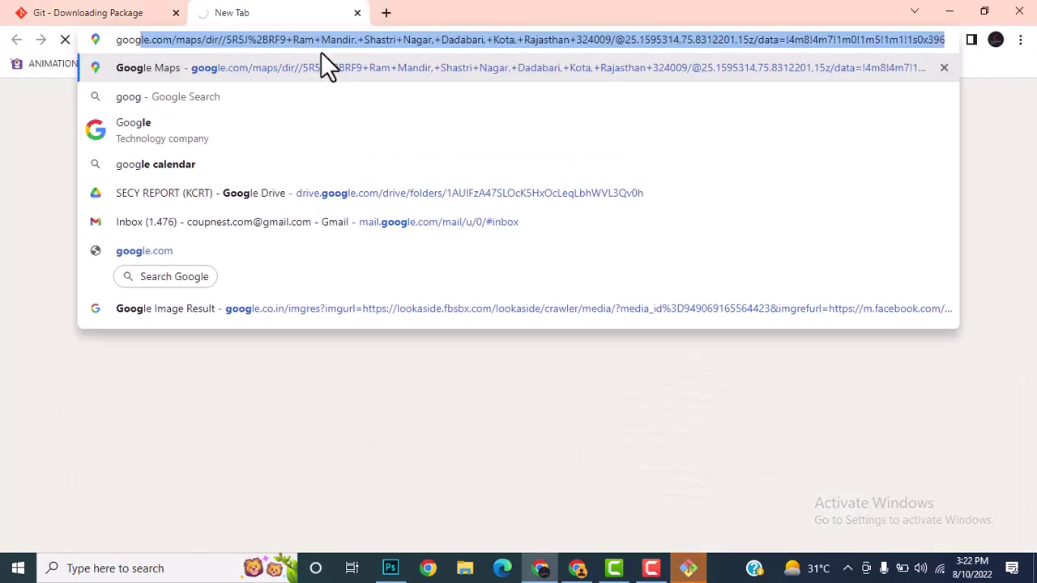
text(le.)
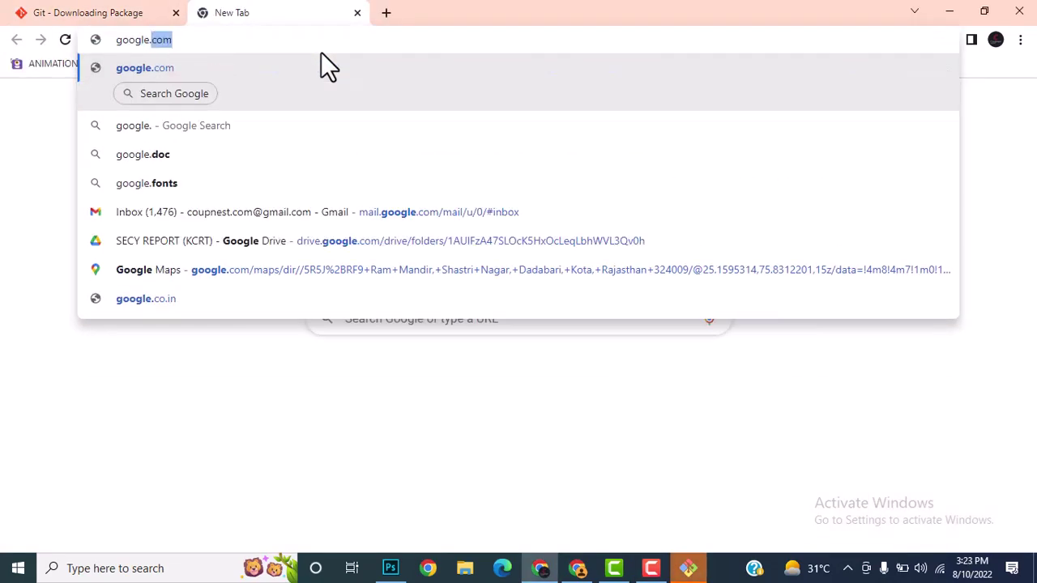
key(Return)
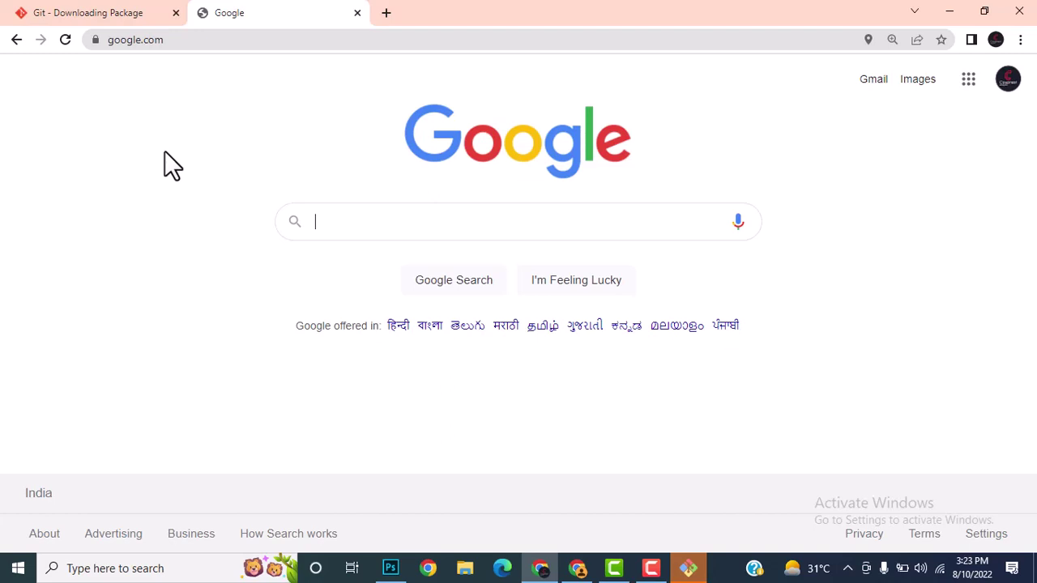
text(java 1)
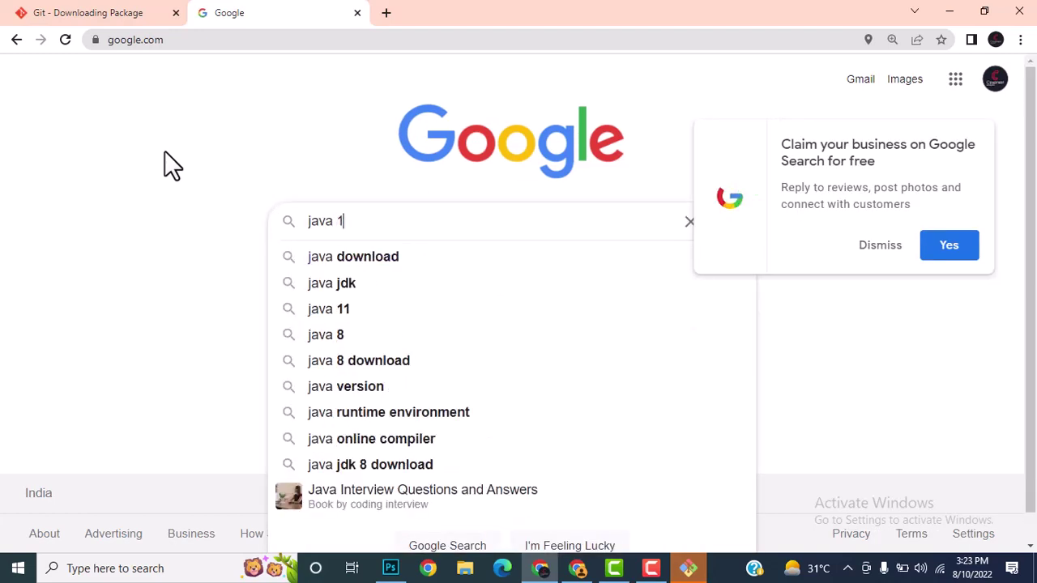
text(1)
key(Left)
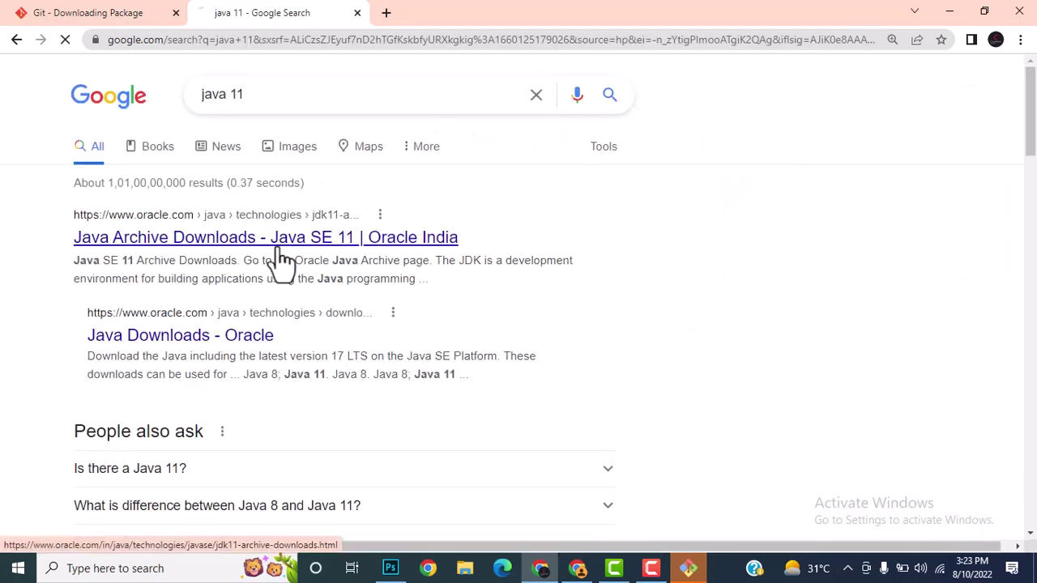
Open Oracle's Java SE 11 archive page and pick the Windows x64 JDK installer download
click(279, 238)
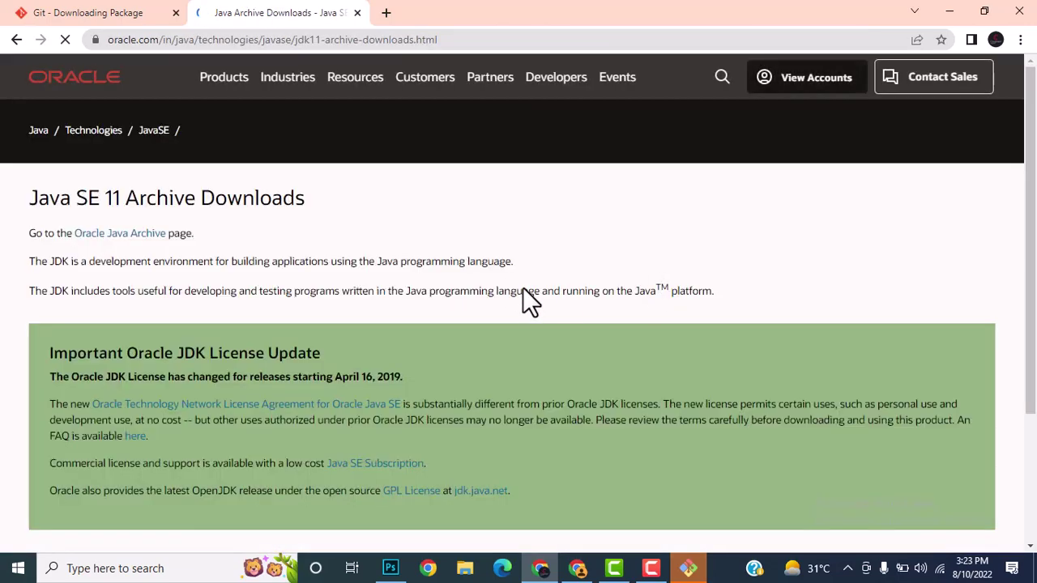
scroll(486, 284, down, 2)
scroll(227, 241, up, 2)
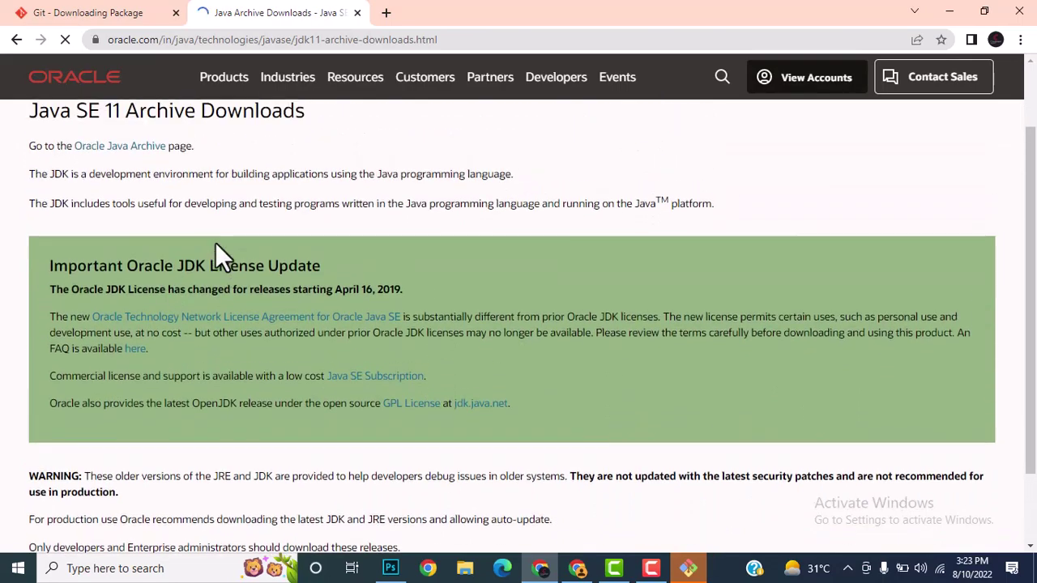
scroll(217, 242, down, 2)
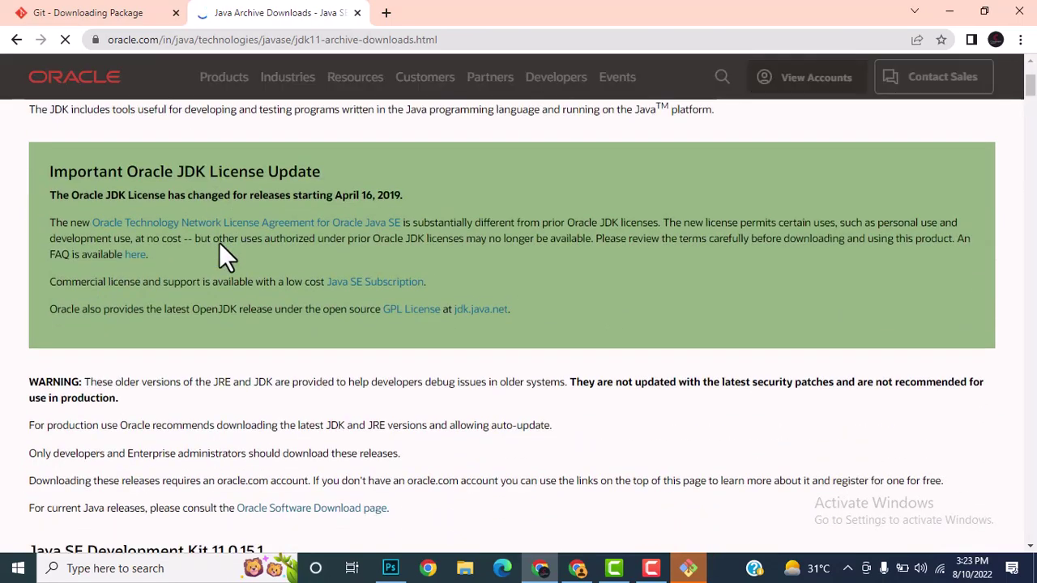
scroll(223, 243, down, 4)
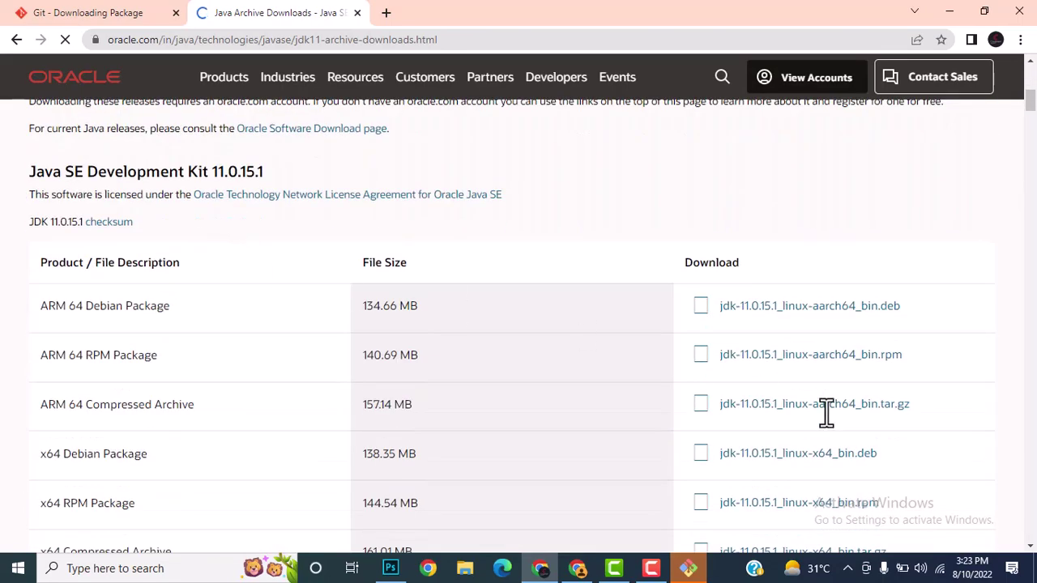
scroll(224, 396, down, 5)
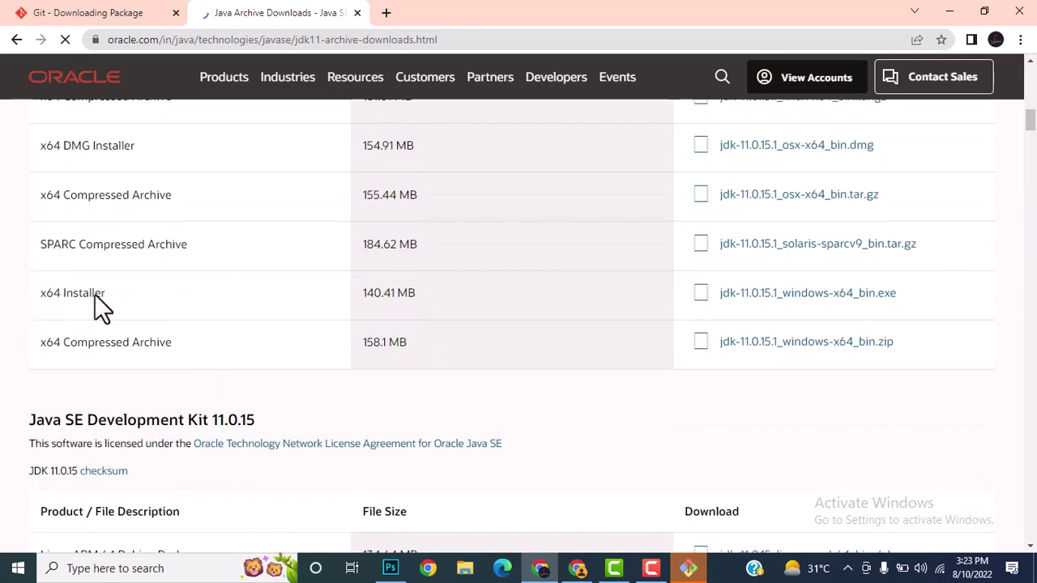
drag(93, 292, 116, 294)
double_click(67, 294)
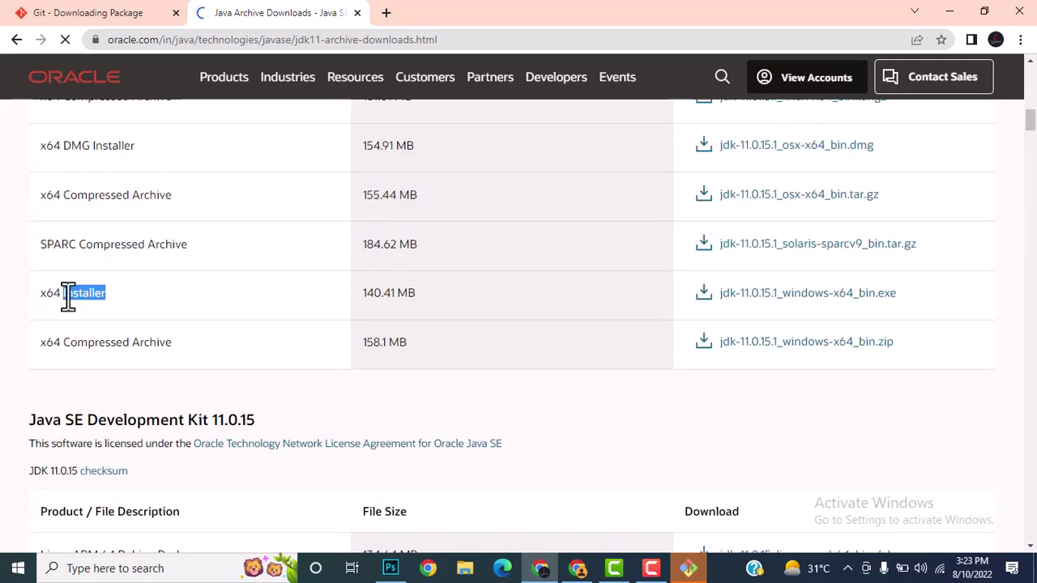
click(737, 296)
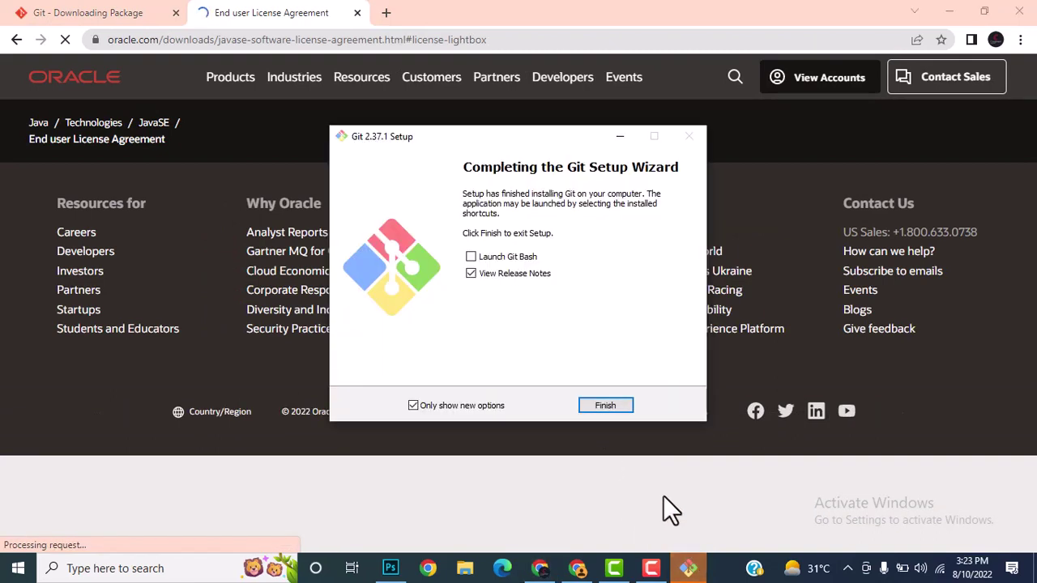
Finish Git setup without release notes, then accept Oracle's license and request jdk-11.0.15_windows-x64_bin.exe
click(471, 274)
click(615, 408)
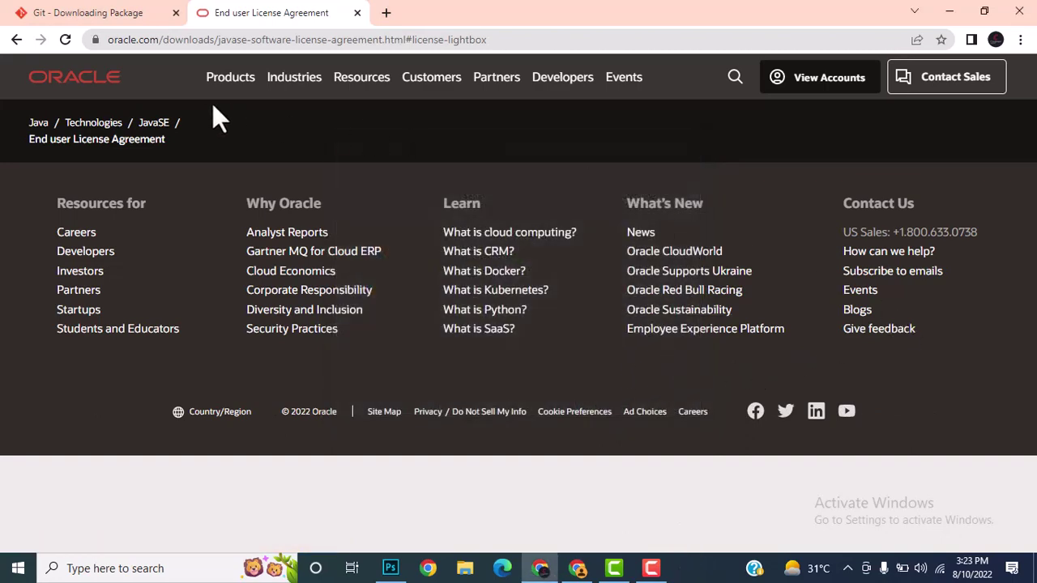
click(17, 40)
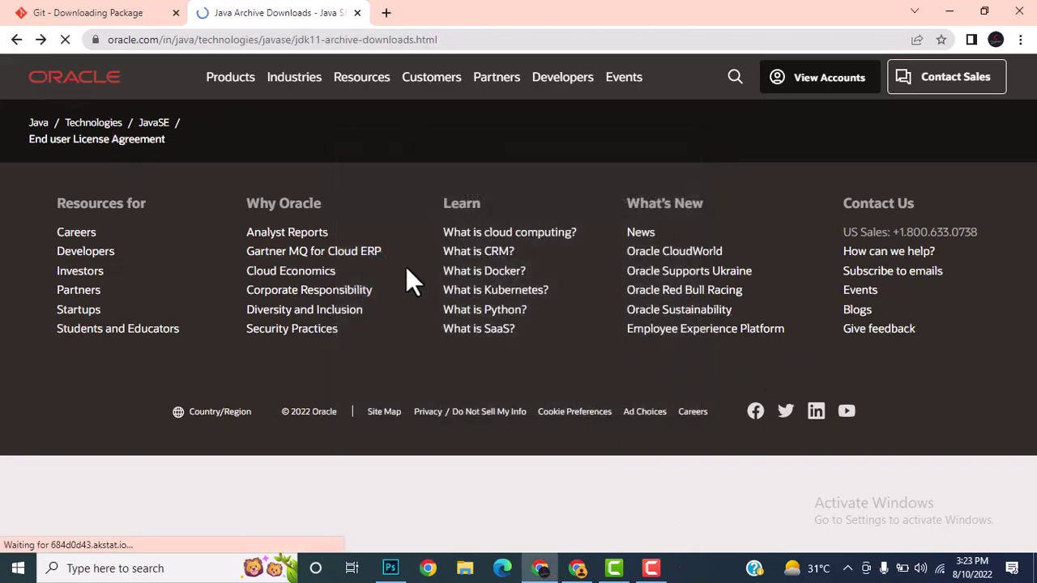
scroll(567, 258, up, 3)
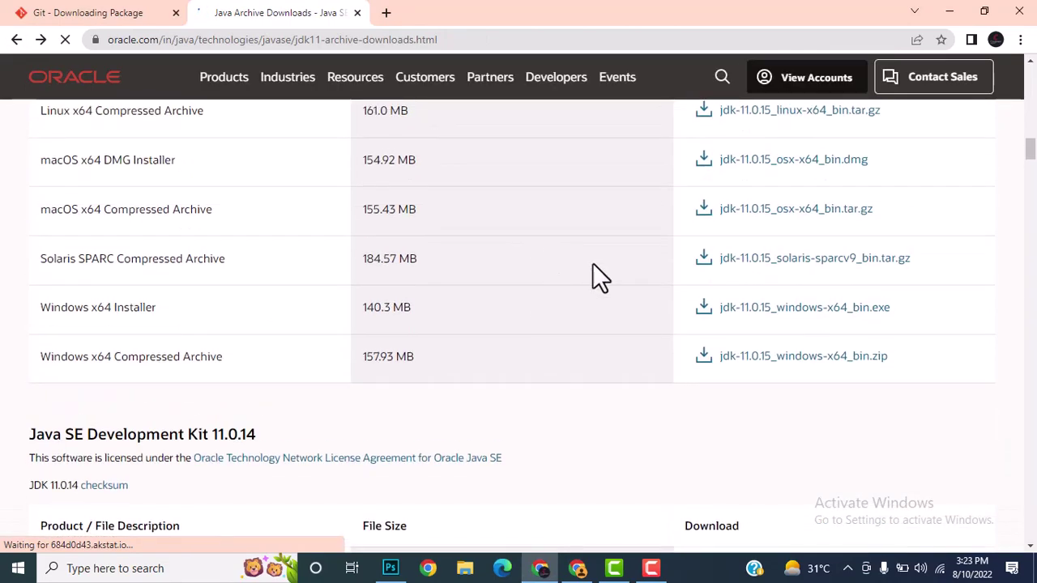
click(701, 319)
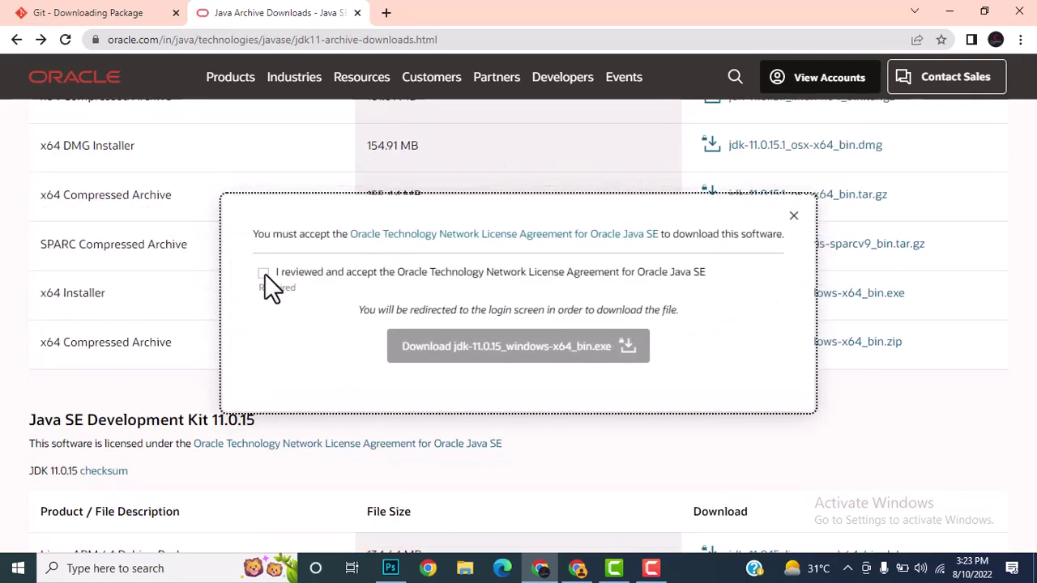
click(264, 273)
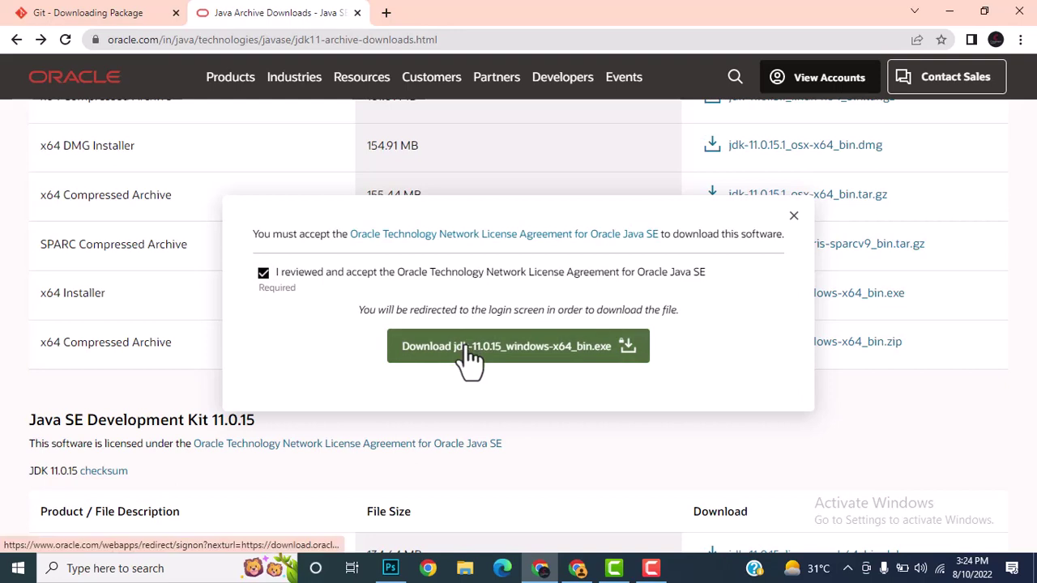
click(470, 360)
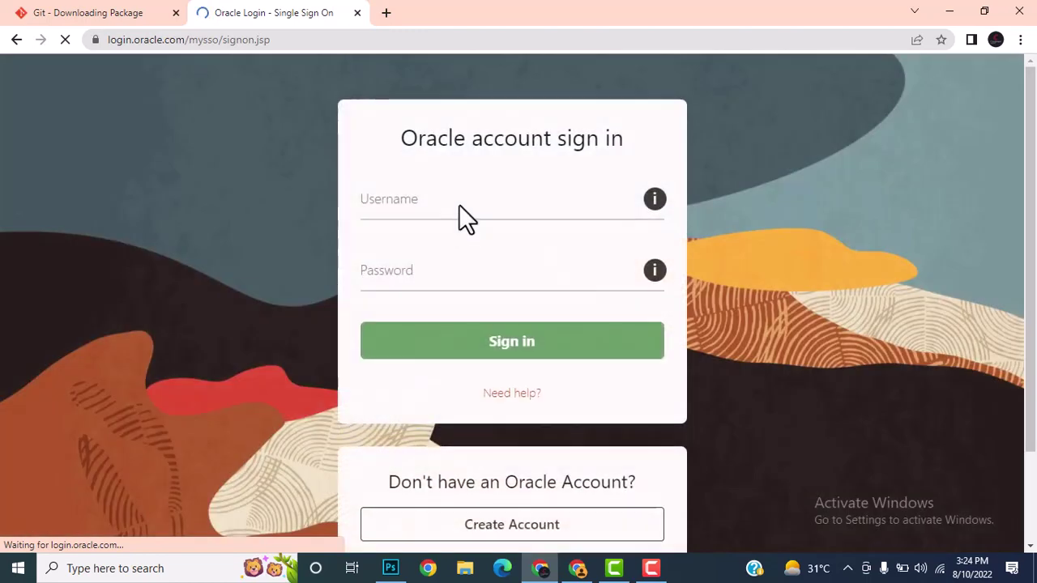
Sign in to the Oracle account with the account e-mail and password
click(459, 205)
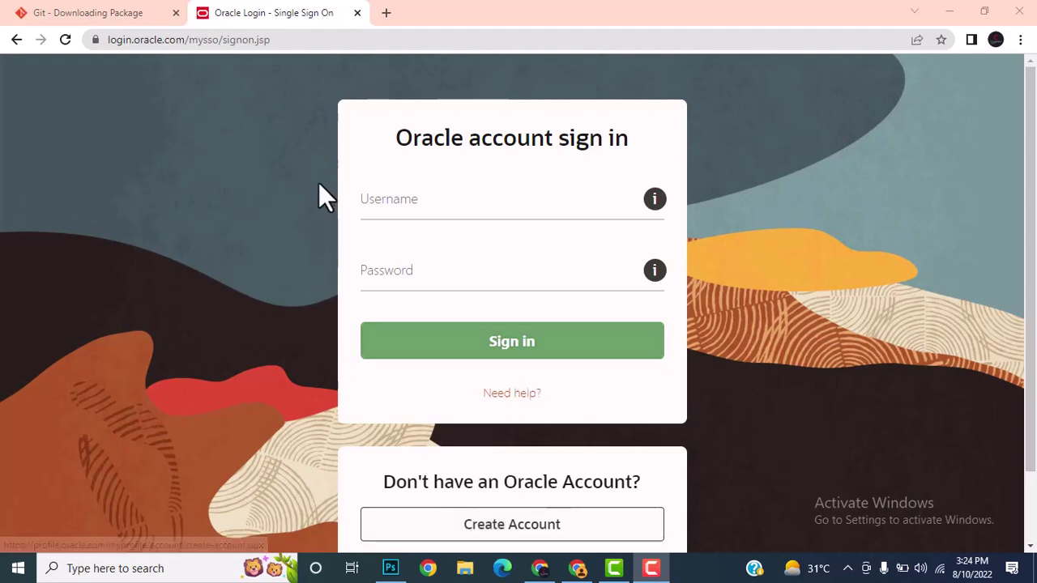
click(405, 203)
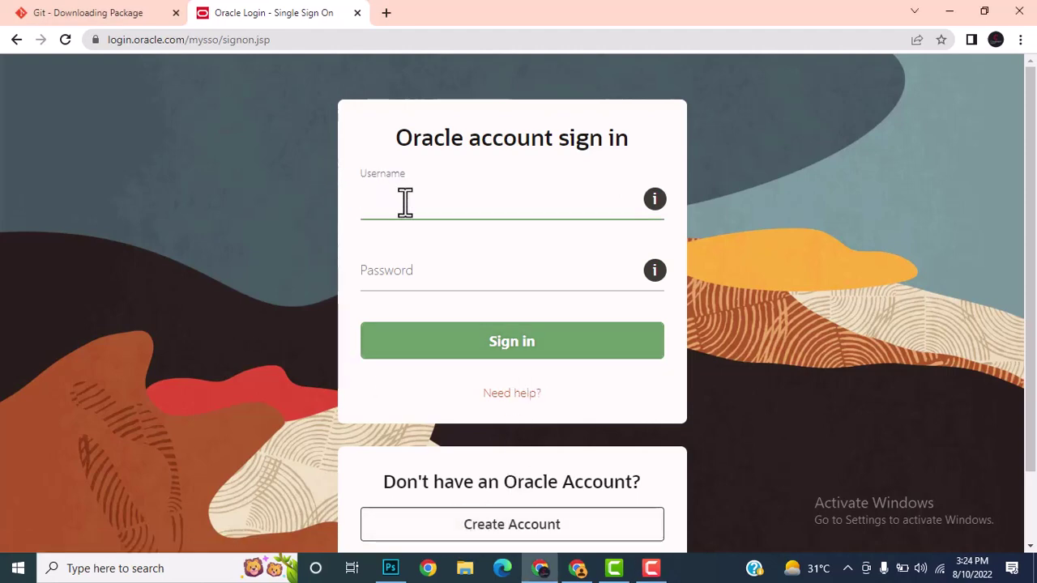
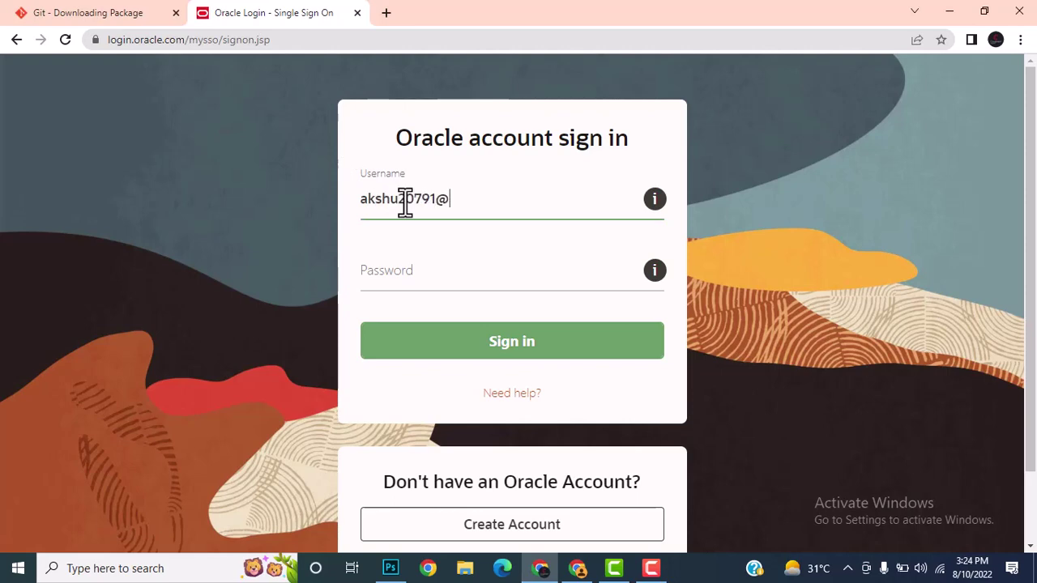
key(Tab)
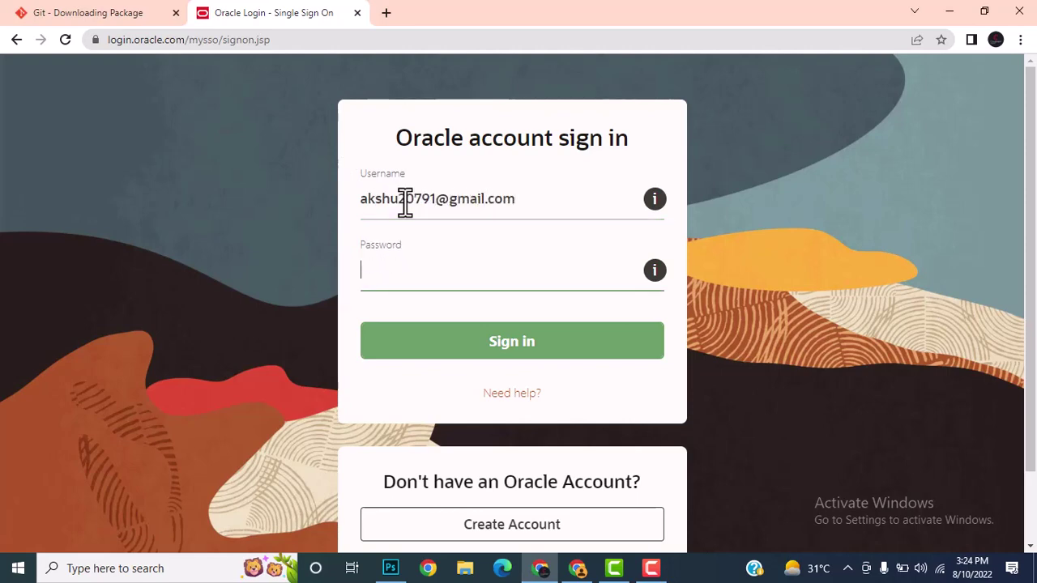
text(•••••••••••••)
key(Return)
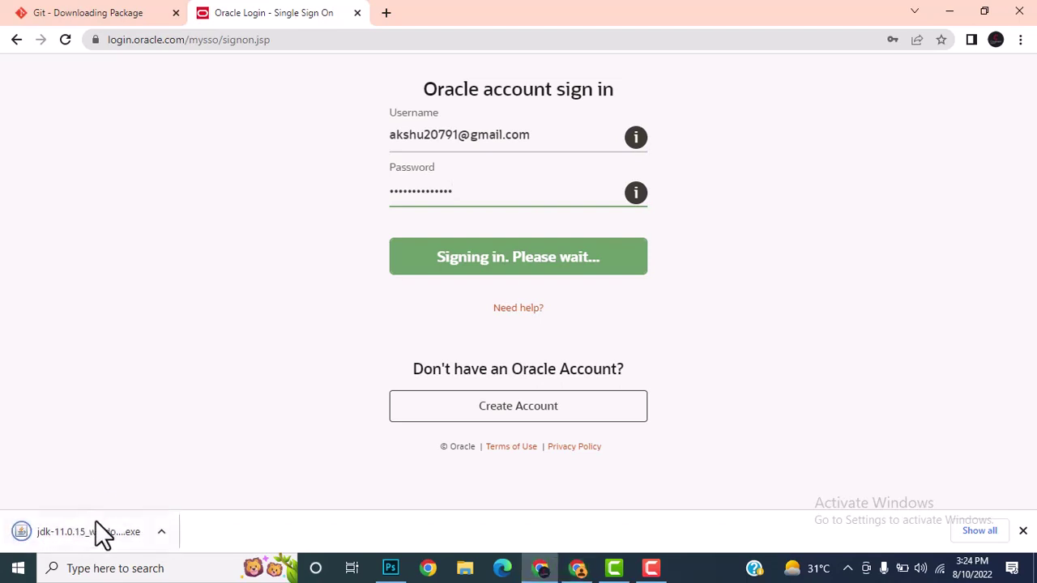
Run the downloaded JDK 11.0.15 installer and move past its welcome page
click(97, 526)
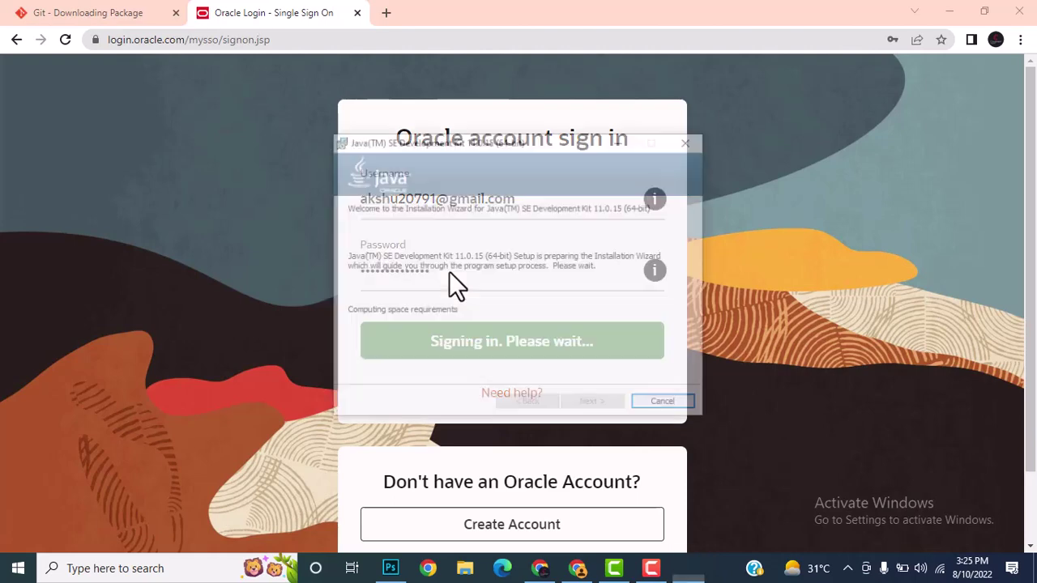
click(588, 405)
Install JDK 11.0.15 to the default folder, then close the installer and Oracle sign-in tab
click(589, 405)
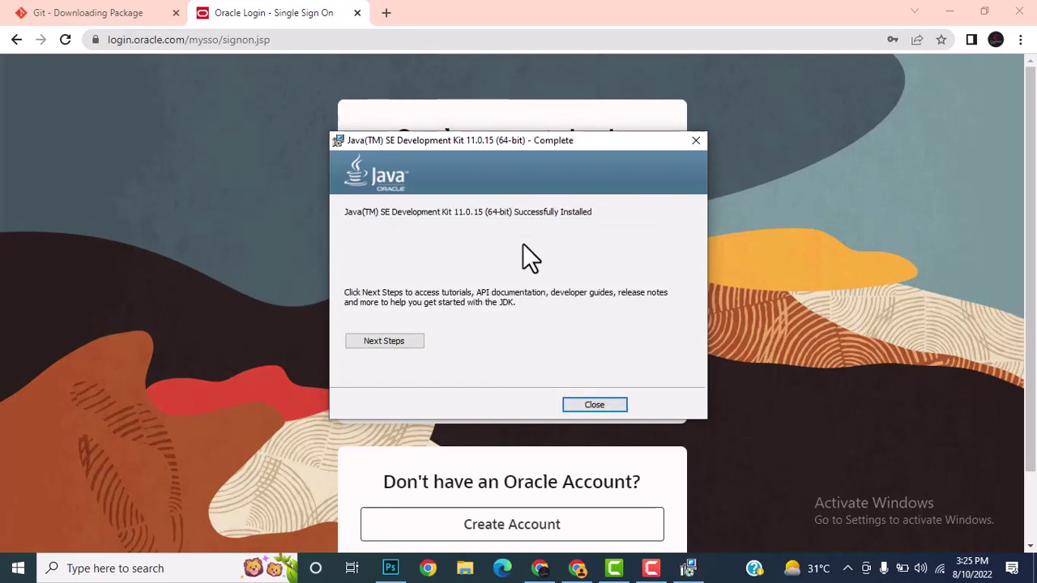
click(600, 405)
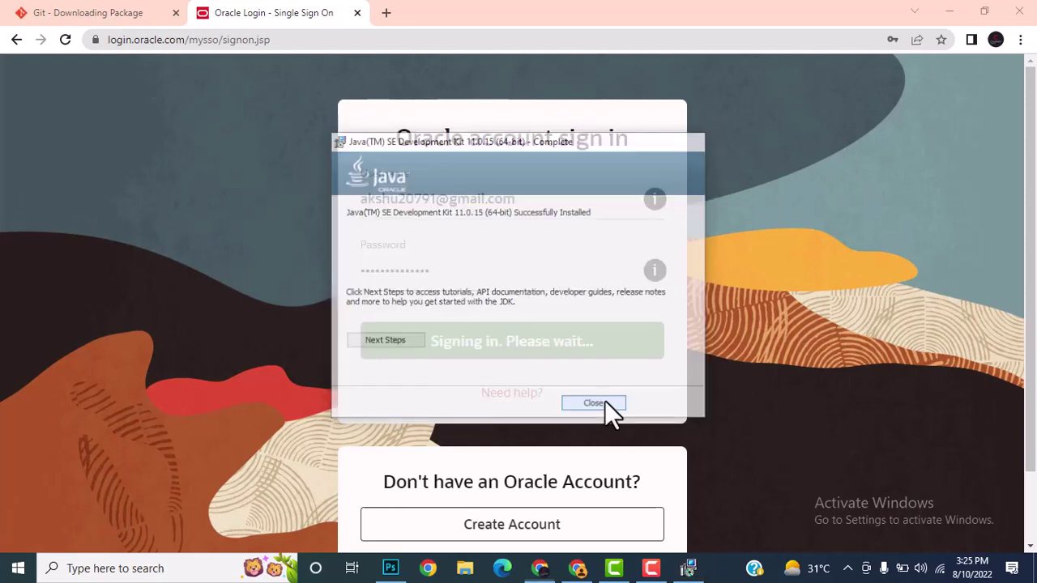
click(358, 13)
click(144, 568)
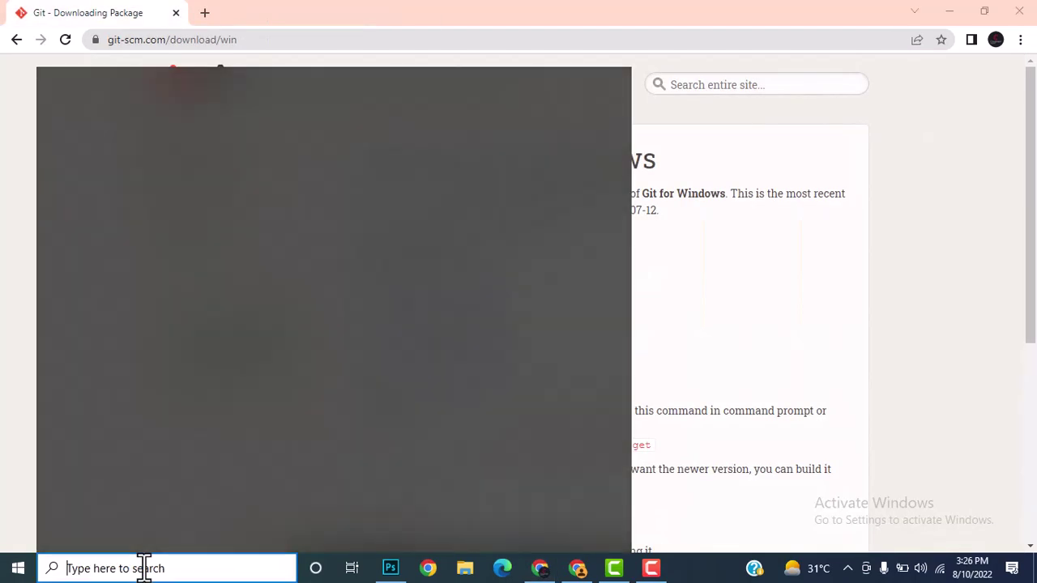
Open the environment variables settings and start a new user variable named JAVA_HOME
text(envir)
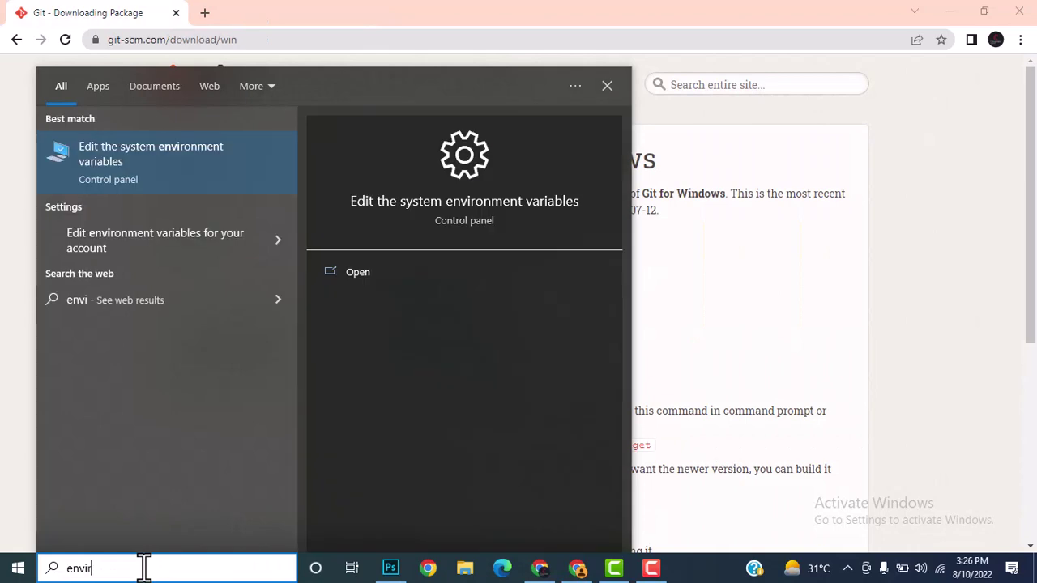
click(170, 149)
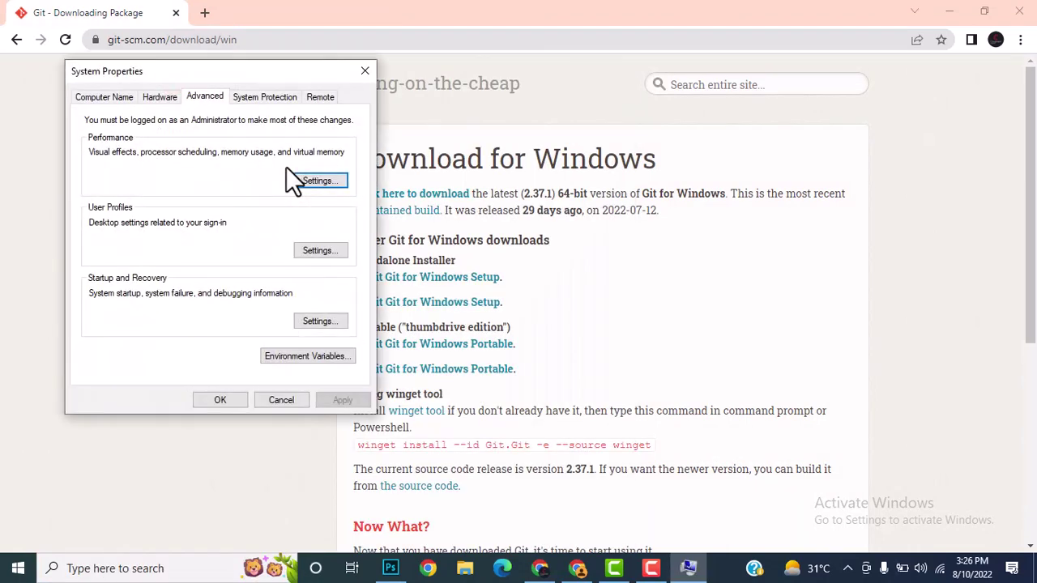
click(298, 350)
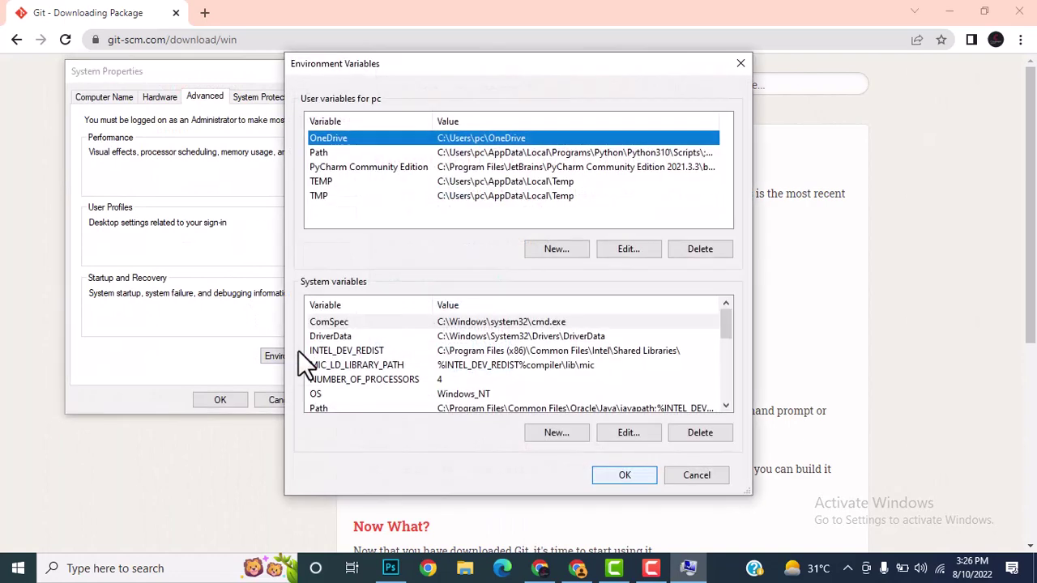
click(556, 250)
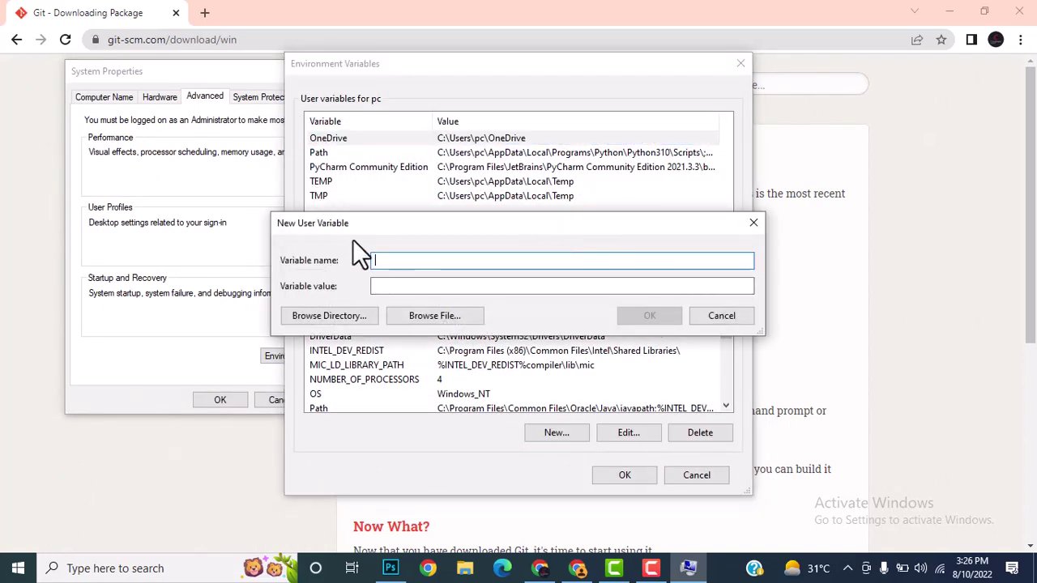
text(JAVA_HO)
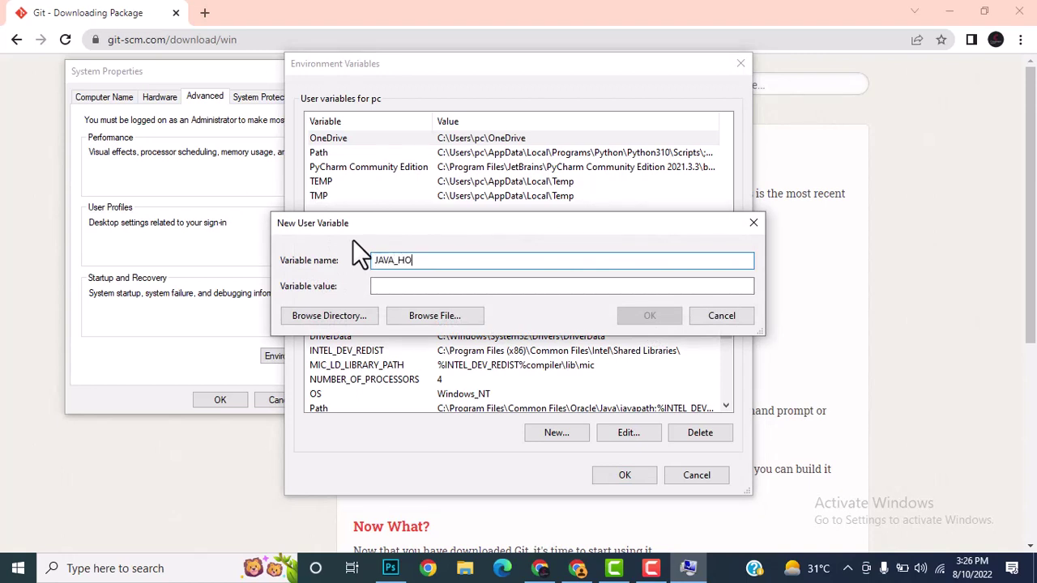
text(<E)
key(BackSpace)
key(BackSpace)
text(ME)
key(Tab)
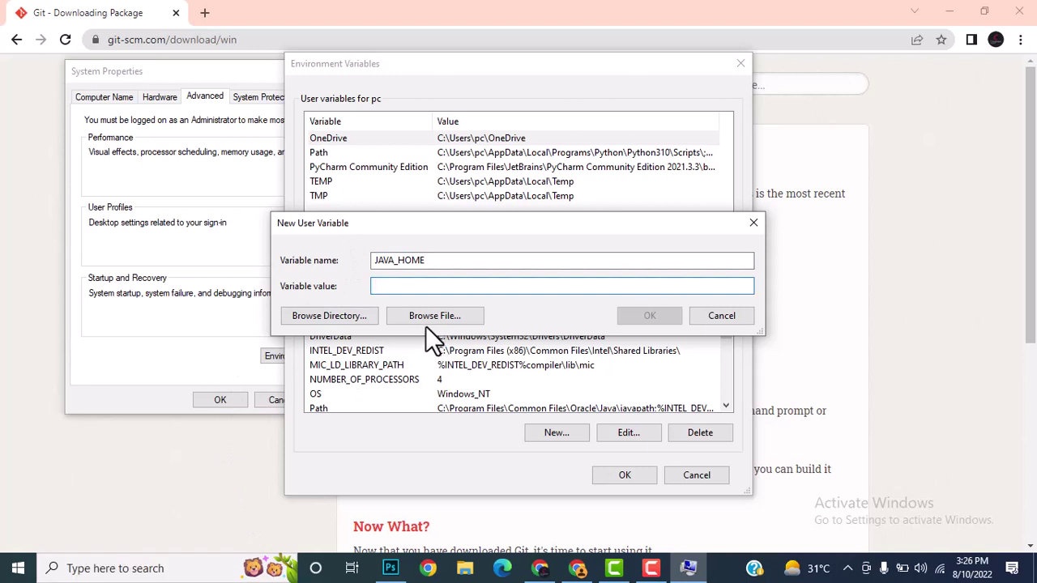
Browse to C:\Program Files\Java\jdk-11.0.15 as its value and save the variable
click(361, 316)
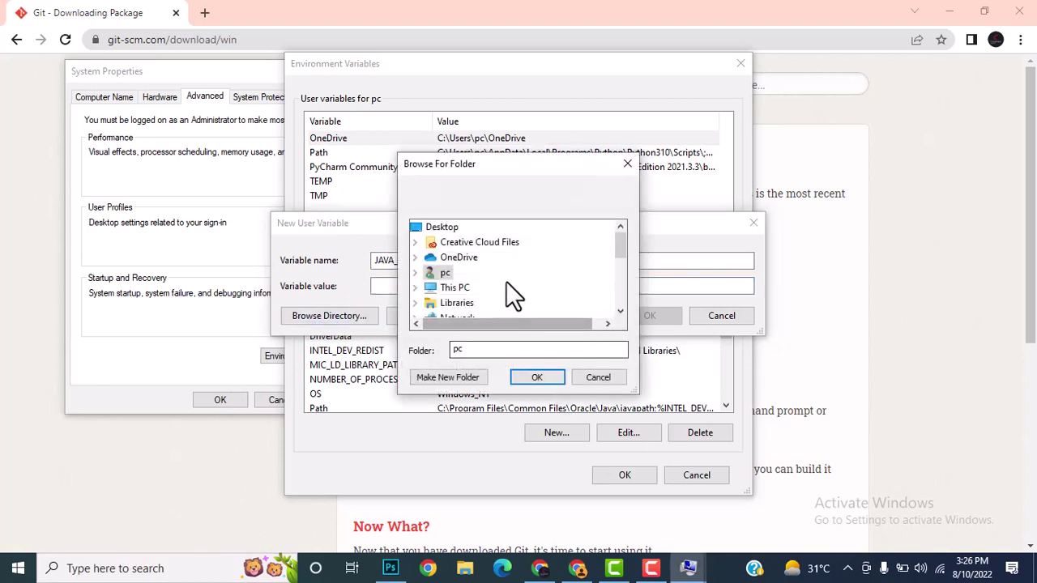
double_click(454, 288)
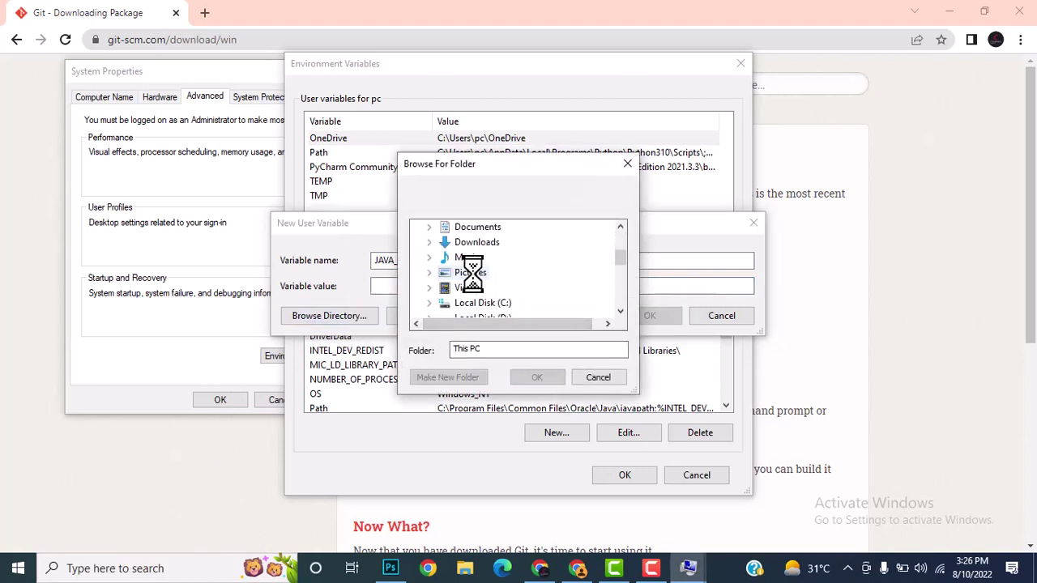
scroll(502, 296, down, 2)
scroll(486, 255, up, 2)
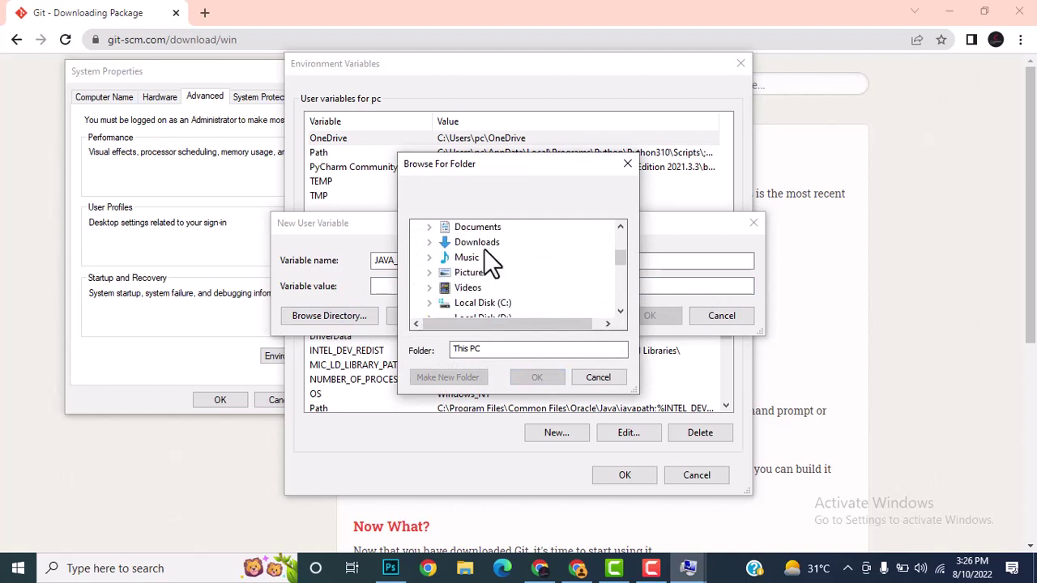
double_click(490, 303)
scroll(494, 292, down, 1)
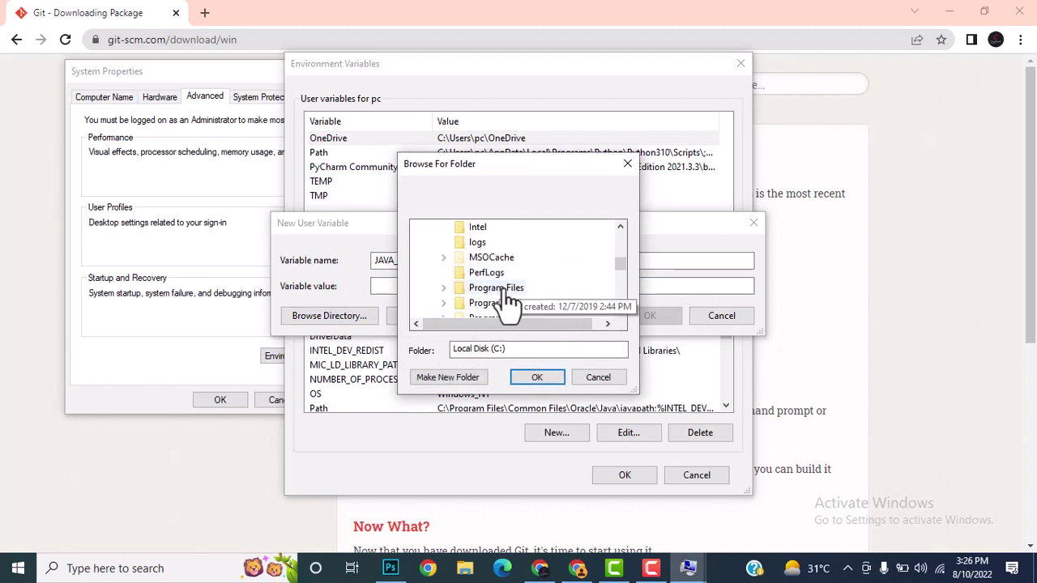
double_click(495, 288)
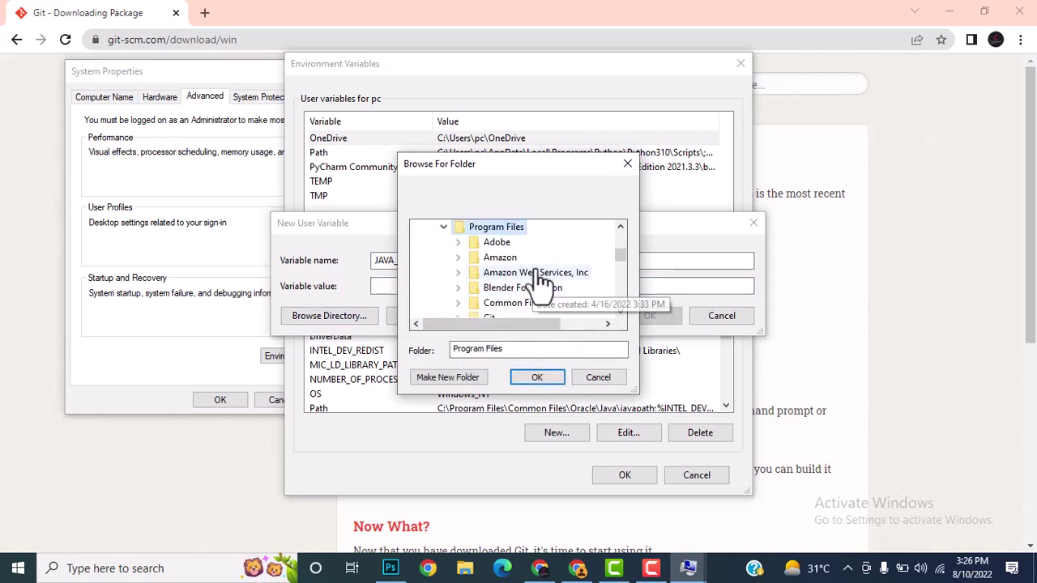
scroll(523, 280, down, 2)
double_click(492, 272)
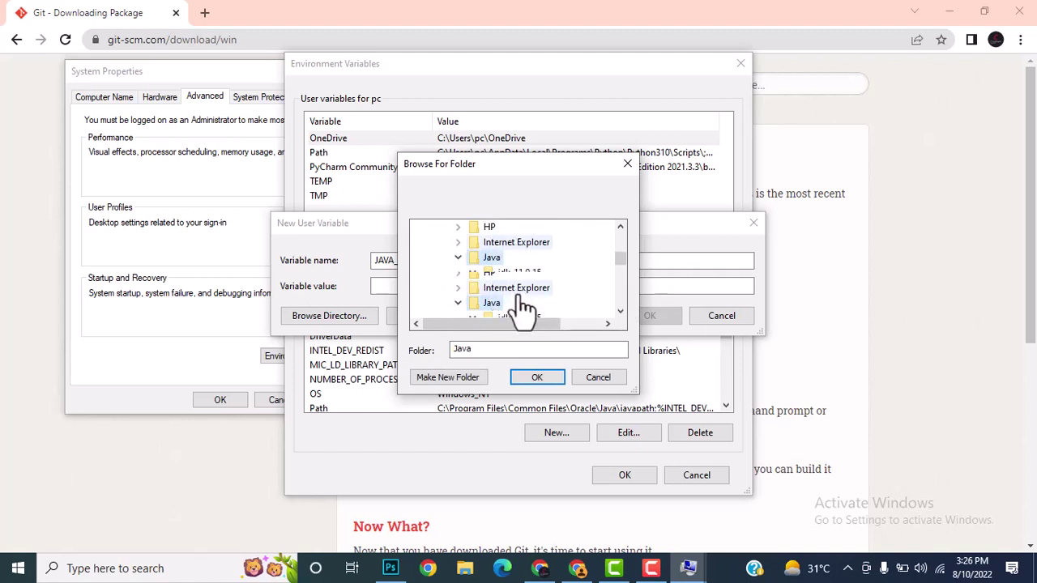
scroll(547, 277, down, 2)
scroll(547, 277, up, 2)
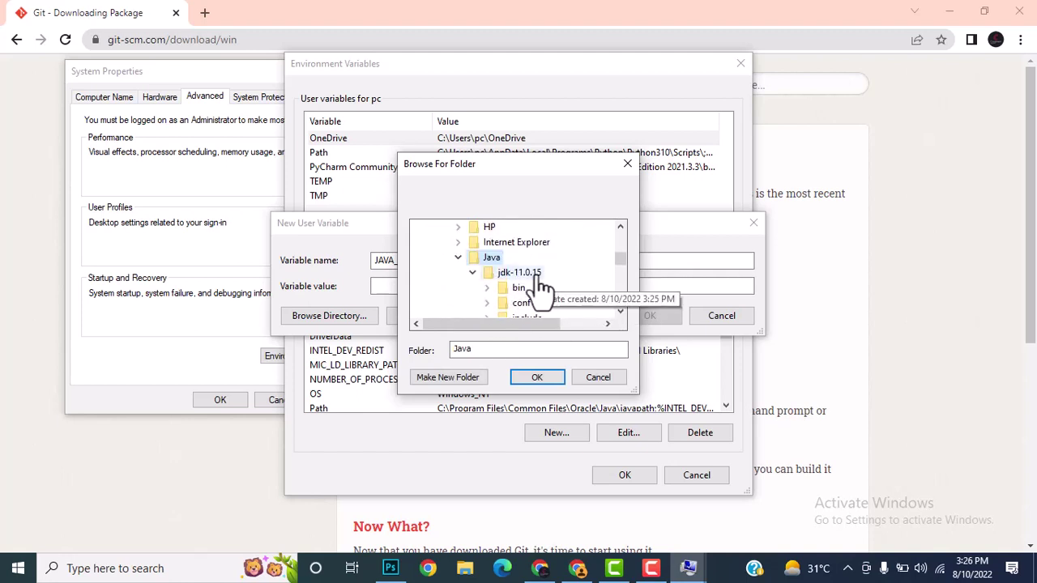
click(527, 274)
click(536, 377)
key(ctrl+c)
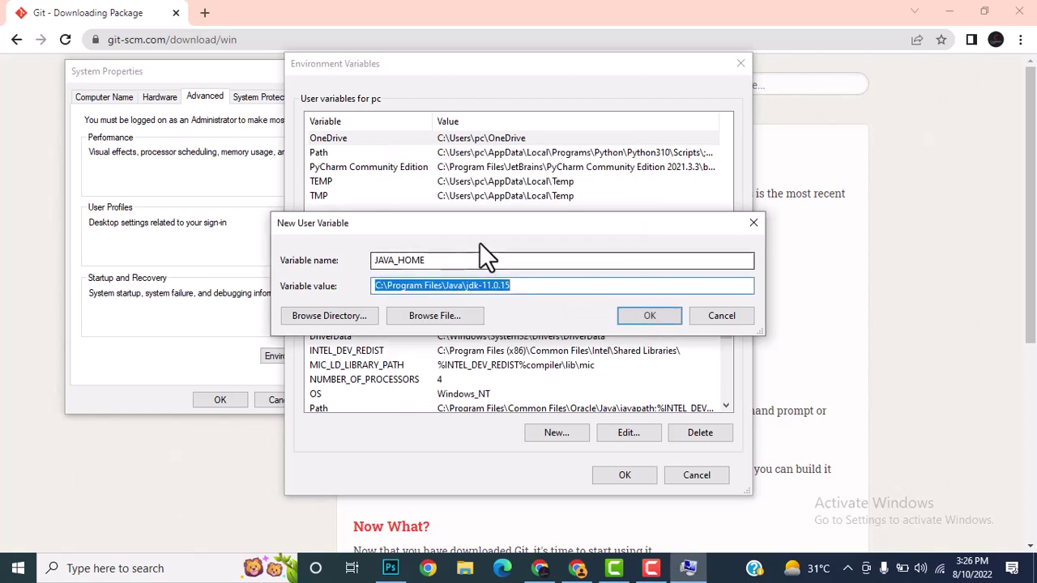
click(649, 316)
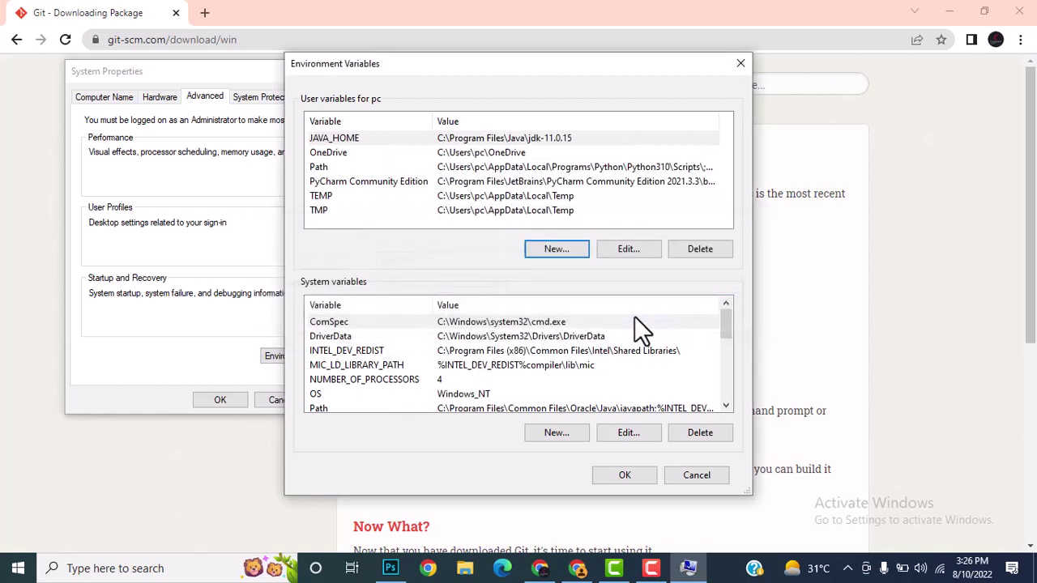
Create a system variable JAVA_HOME with the pasted path C:\Program Files\Java\jdk-11.0.15
click(541, 432)
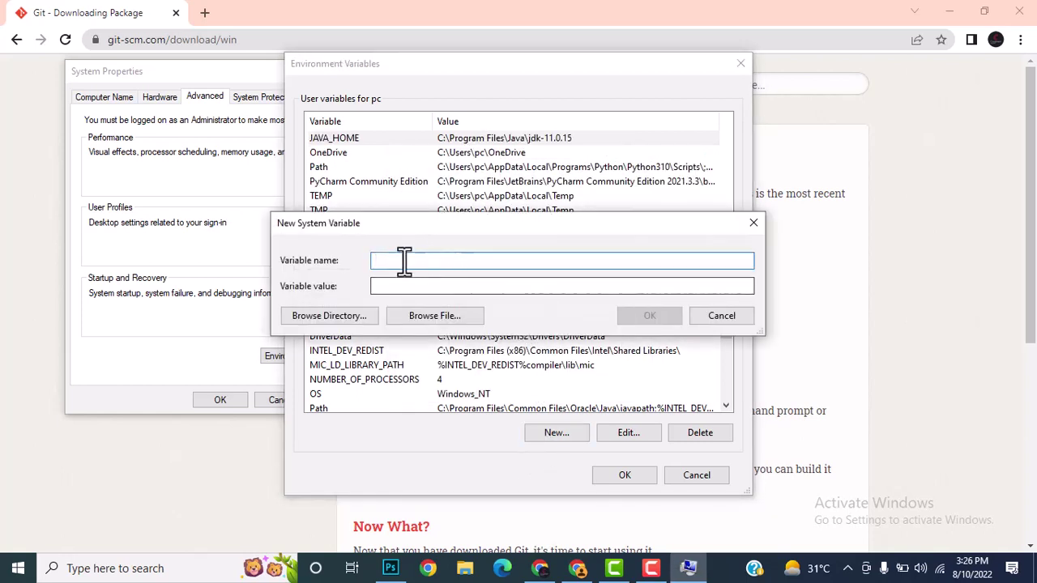
text(JAVA_H)
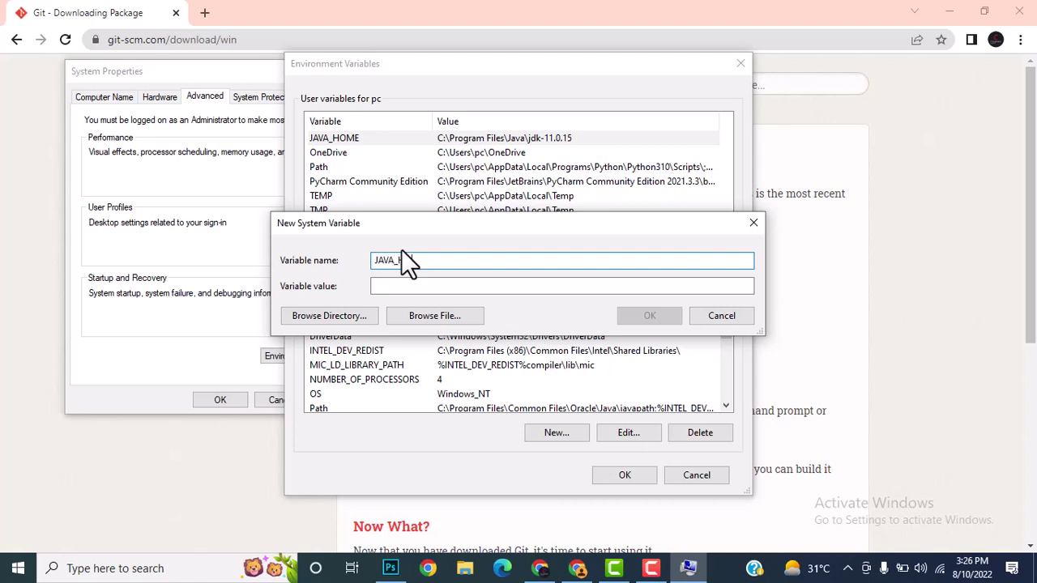
text(OME)
key(Tab)
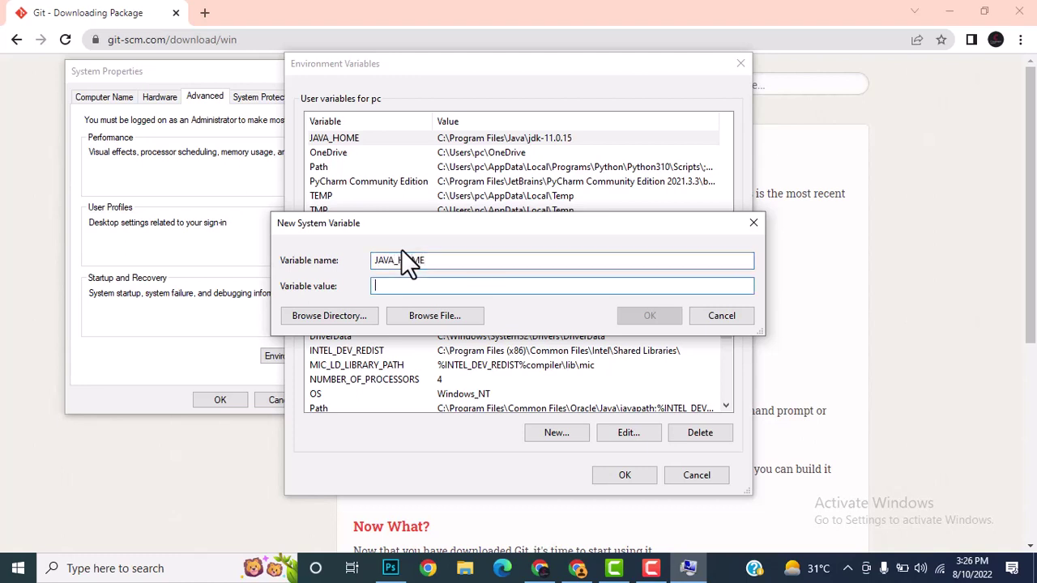
key(ctrl+v)
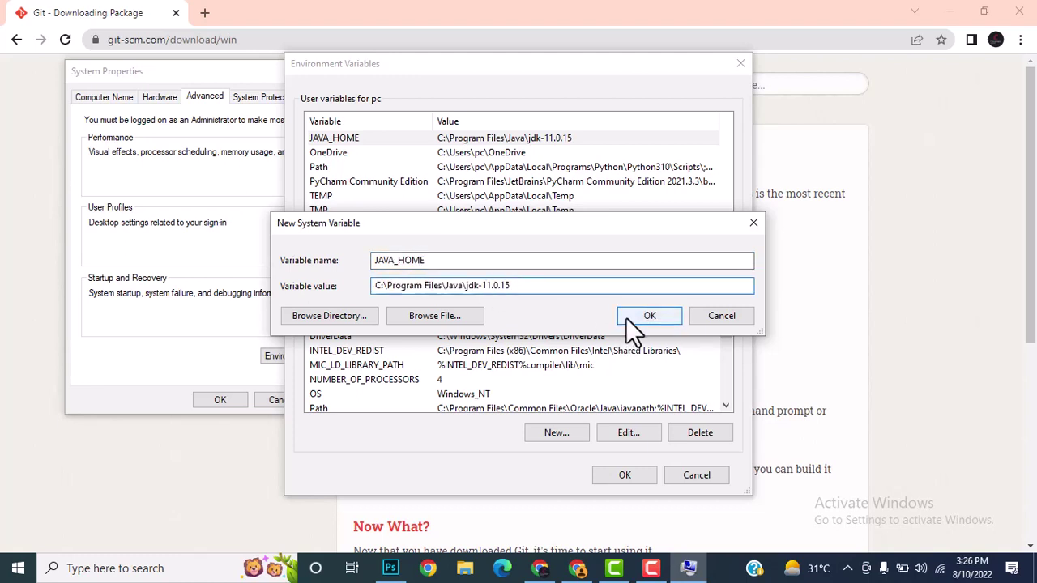
click(627, 318)
Add C:\Program Files\Java\jdk-11.0.15\src to the system Path and save all dialogs
scroll(356, 359, down, 1)
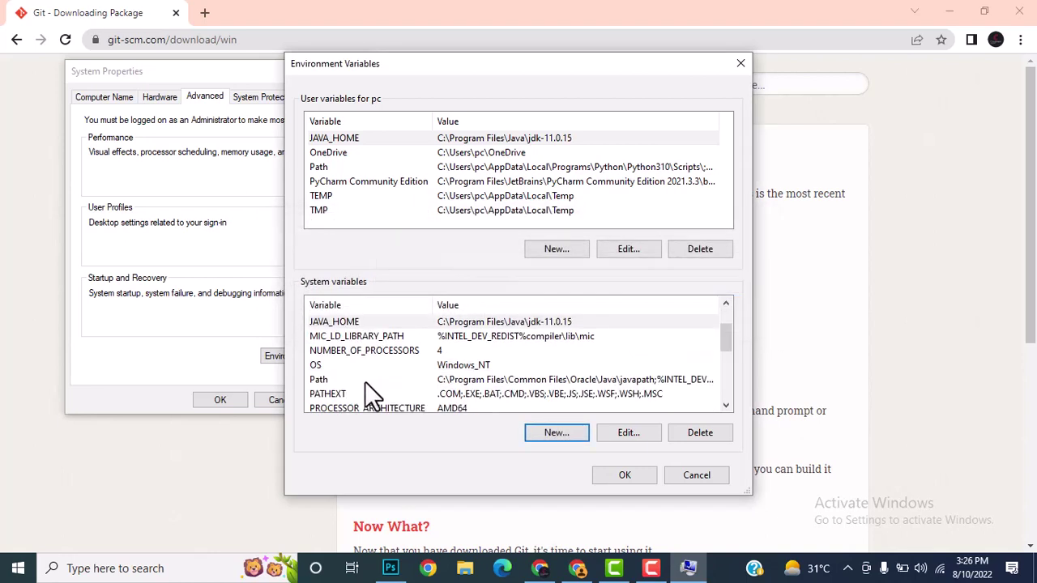
click(364, 381)
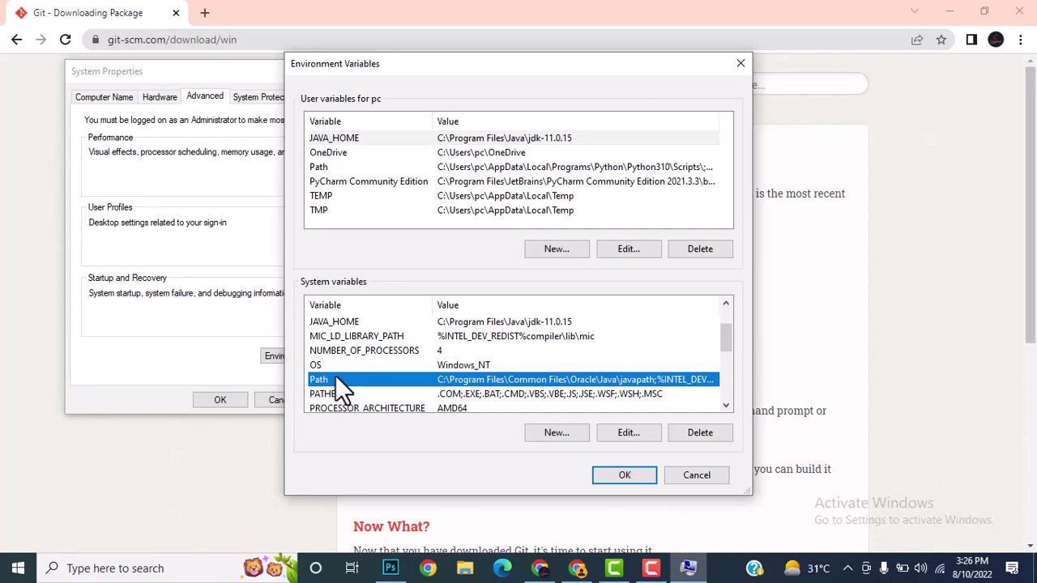
double_click(337, 377)
double_click(387, 290)
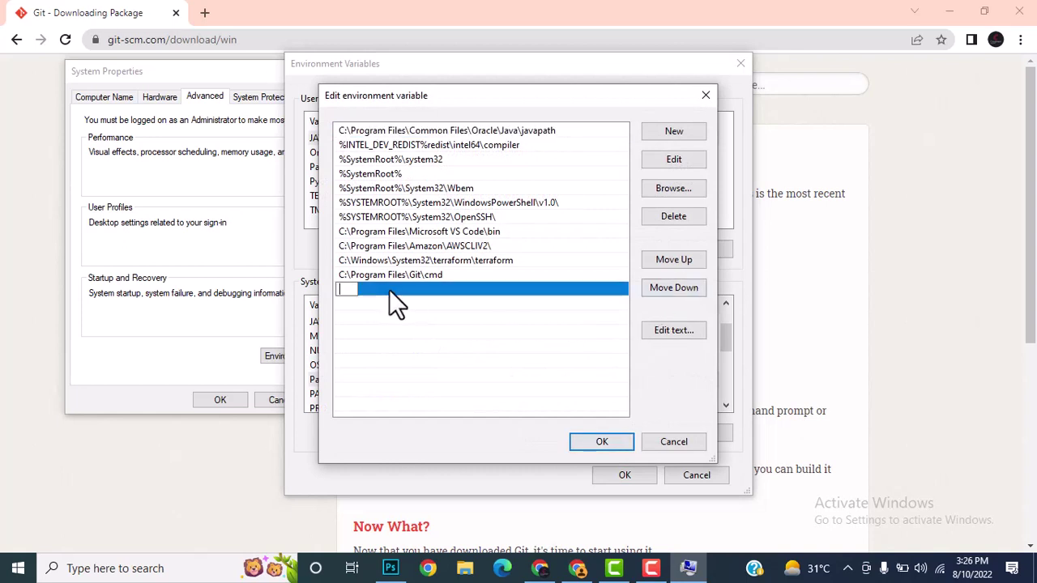
click(665, 136)
key(ctrl+v)
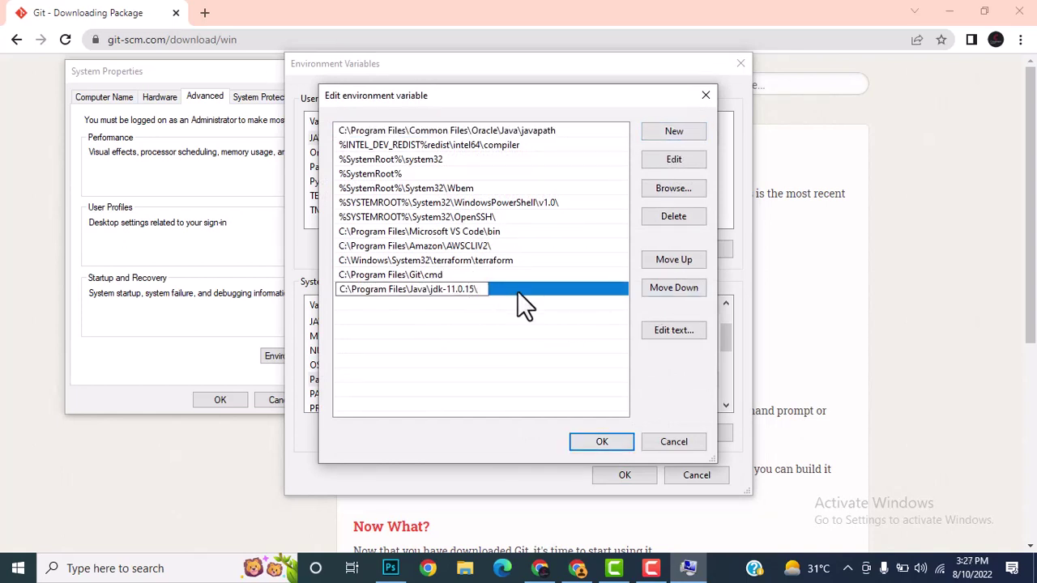
text(\cmd)
key(BackSpace)
key(BackSpace)
text(s)
click(590, 446)
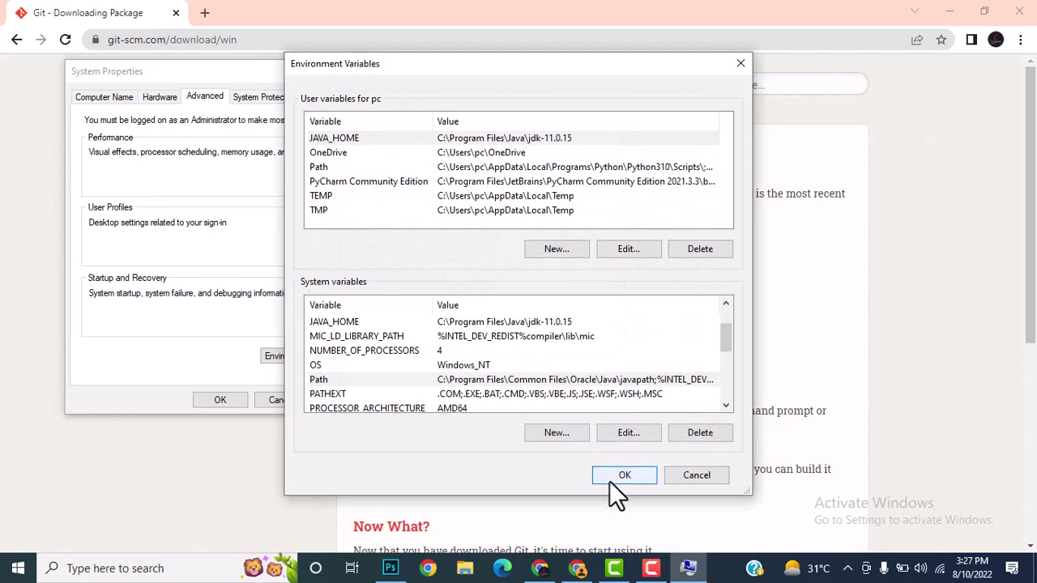
click(619, 476)
click(217, 401)
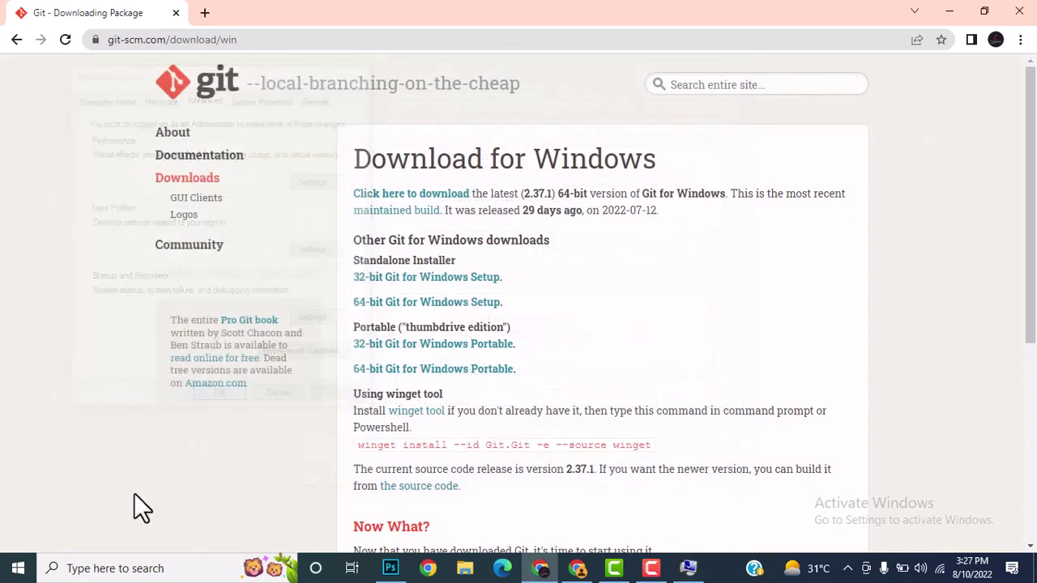
click(113, 568)
text(cmd)
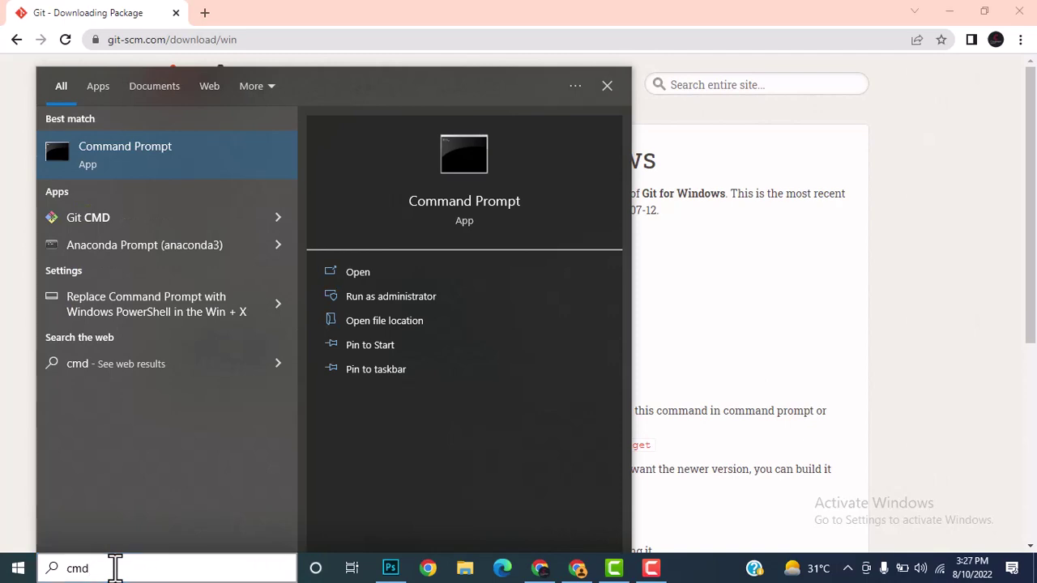
key(Return)
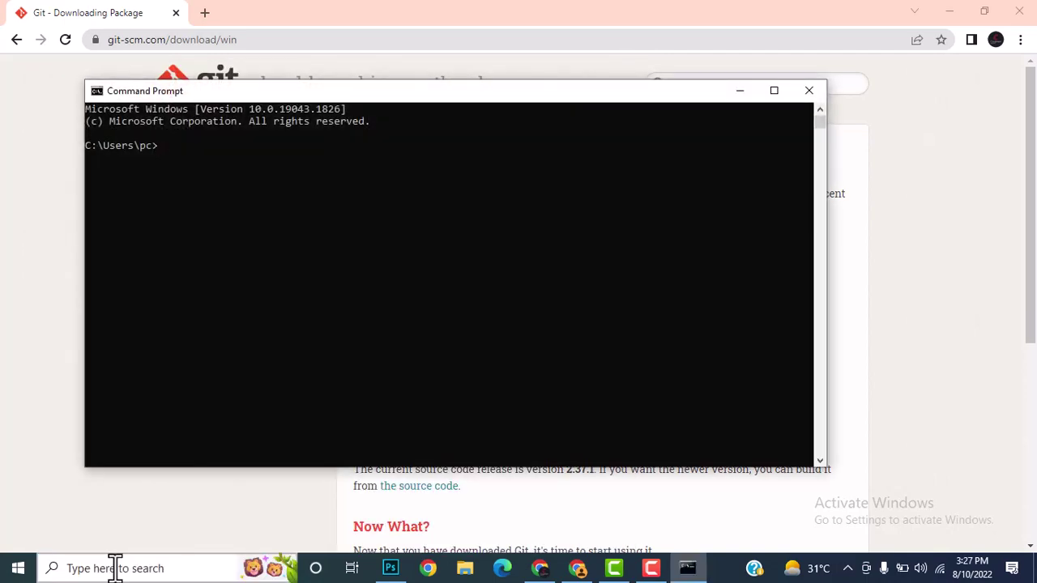
text(echo %JAVA_HOME%)
key(Return)
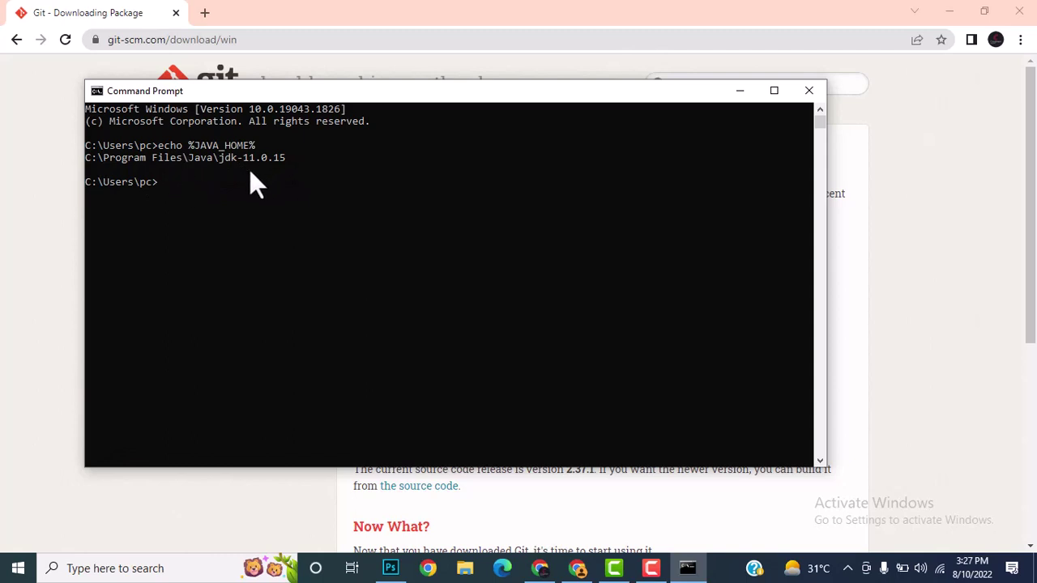
click(803, 96)
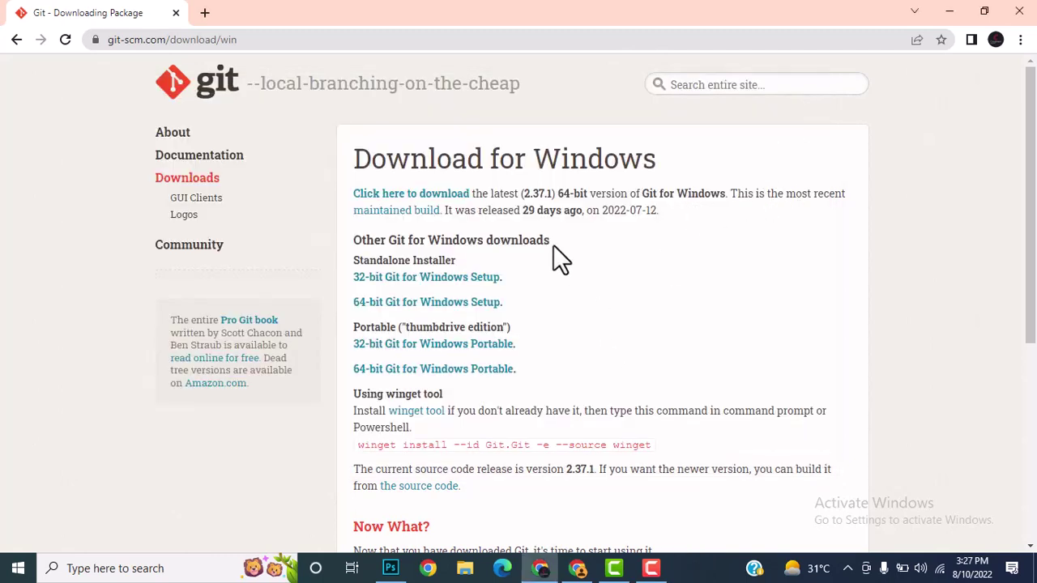
Search the web for maven and open the Apache Maven download page
click(232, 38)
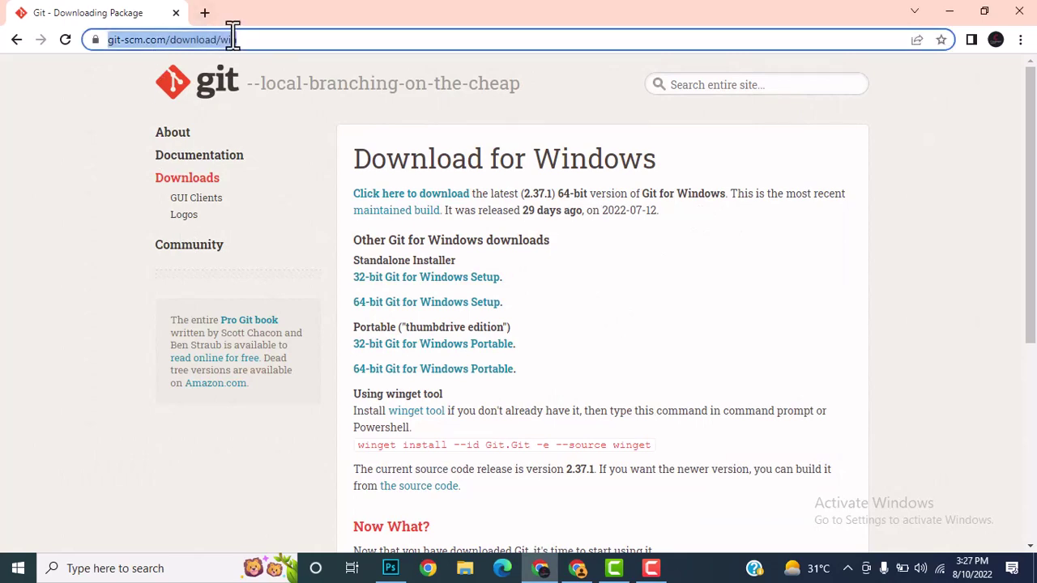
text(maven)
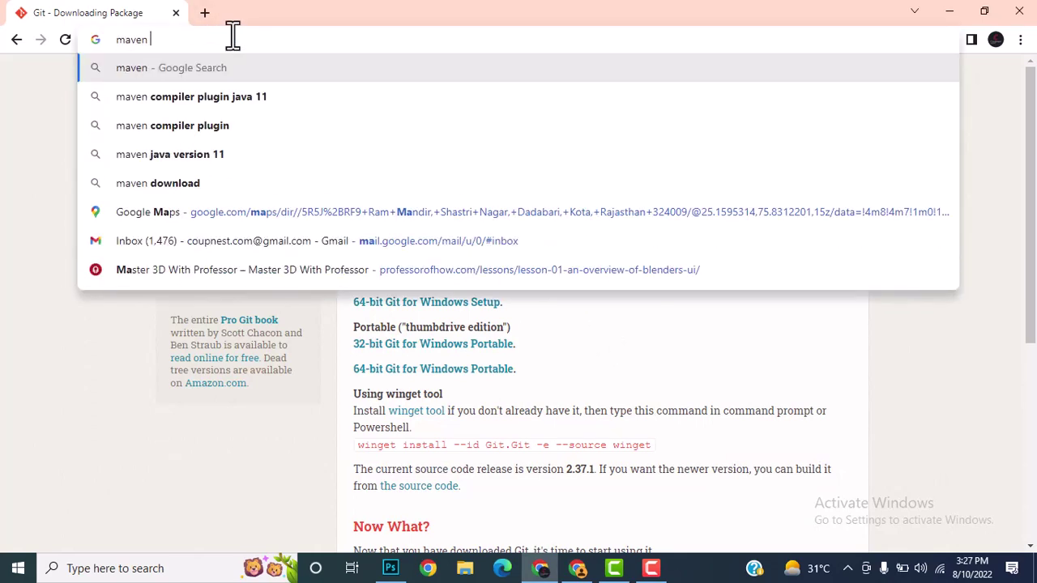
key(Return)
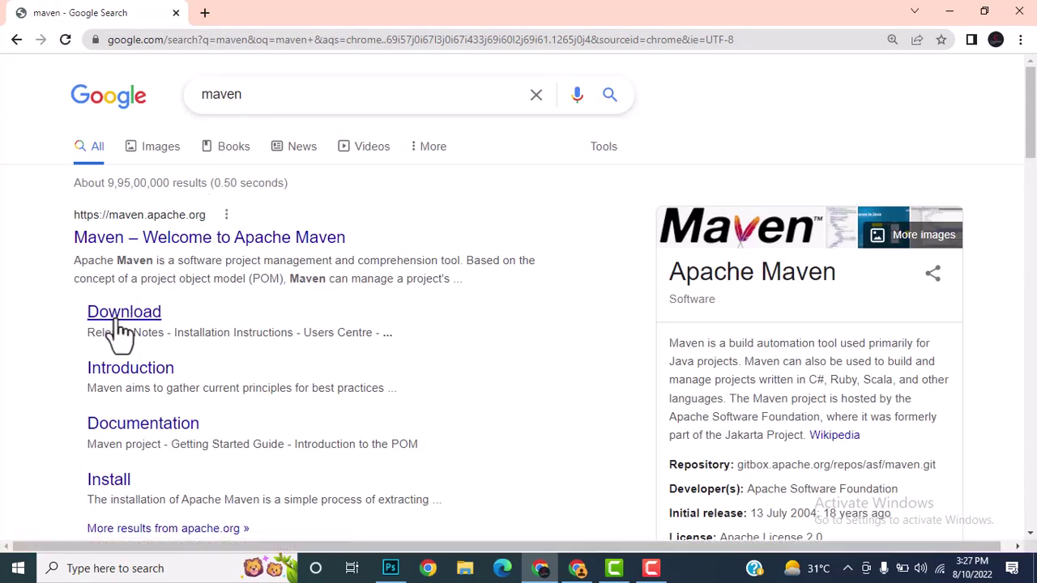
click(224, 324)
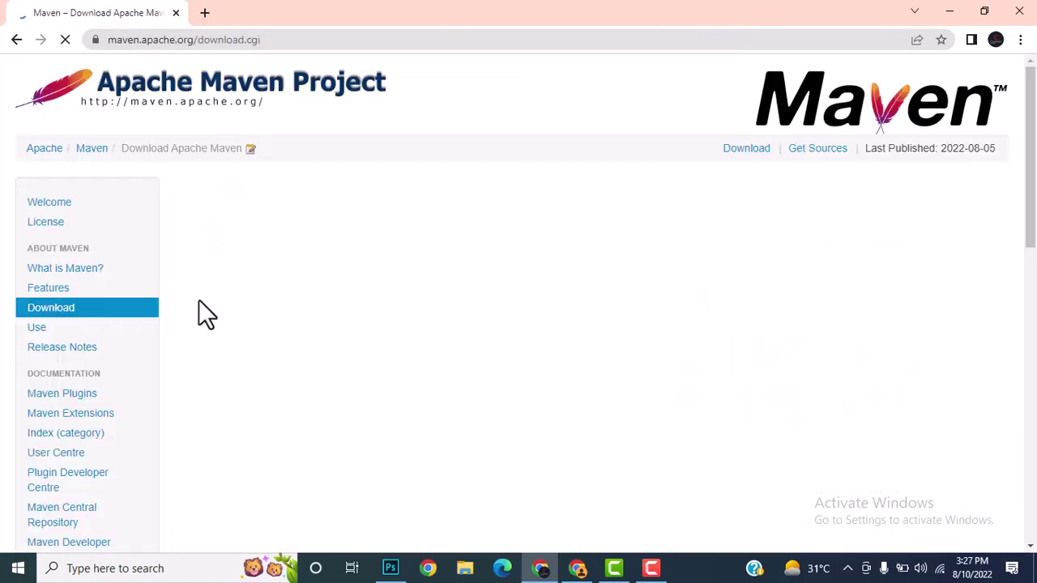
Download apache-maven-3.8.6-bin.zip and open it from the download shelf
scroll(370, 348, down, 4)
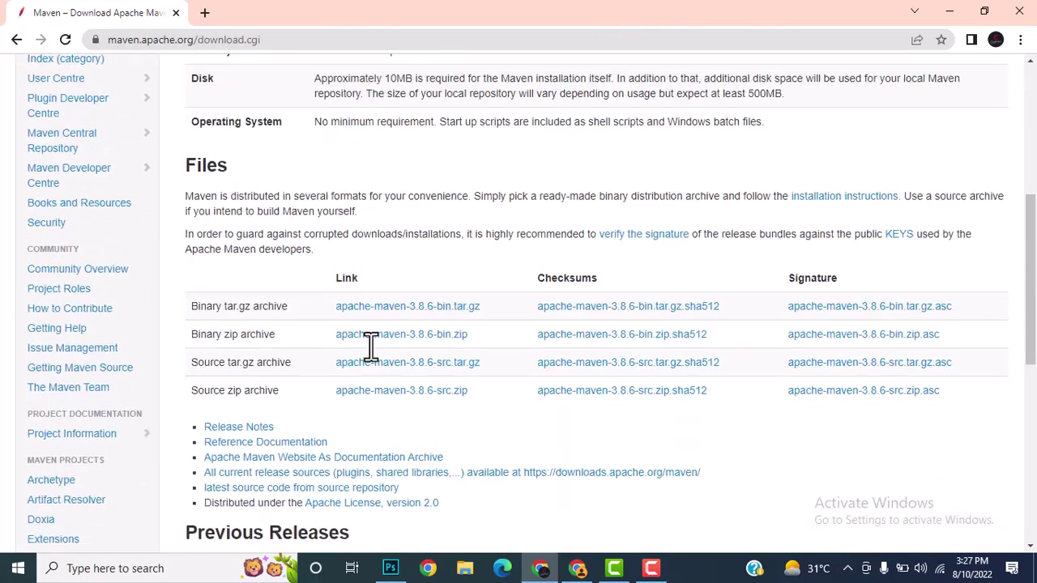
scroll(370, 347, up, 5)
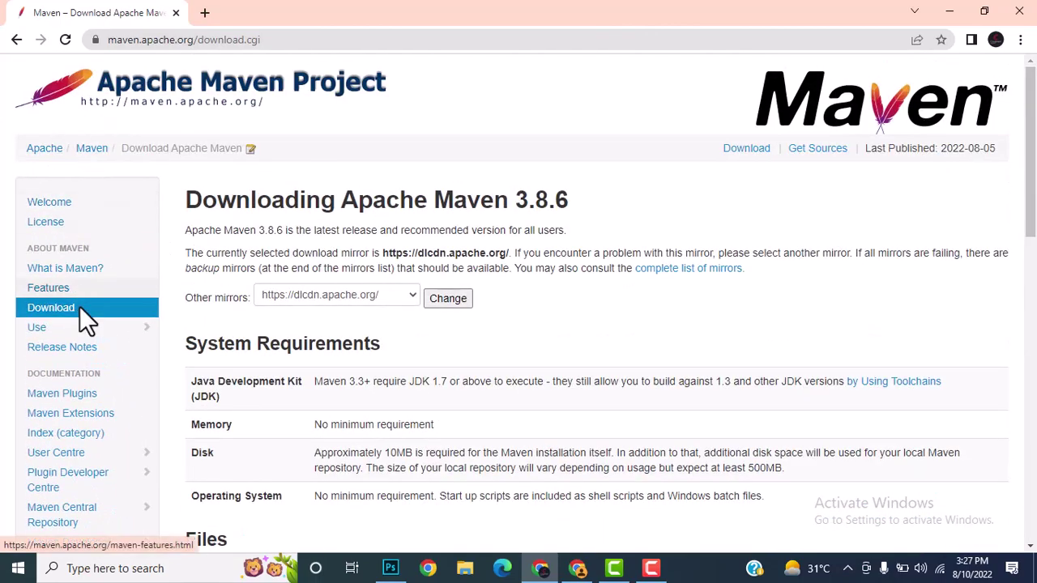
scroll(236, 336, down, 1)
scroll(235, 336, down, 1)
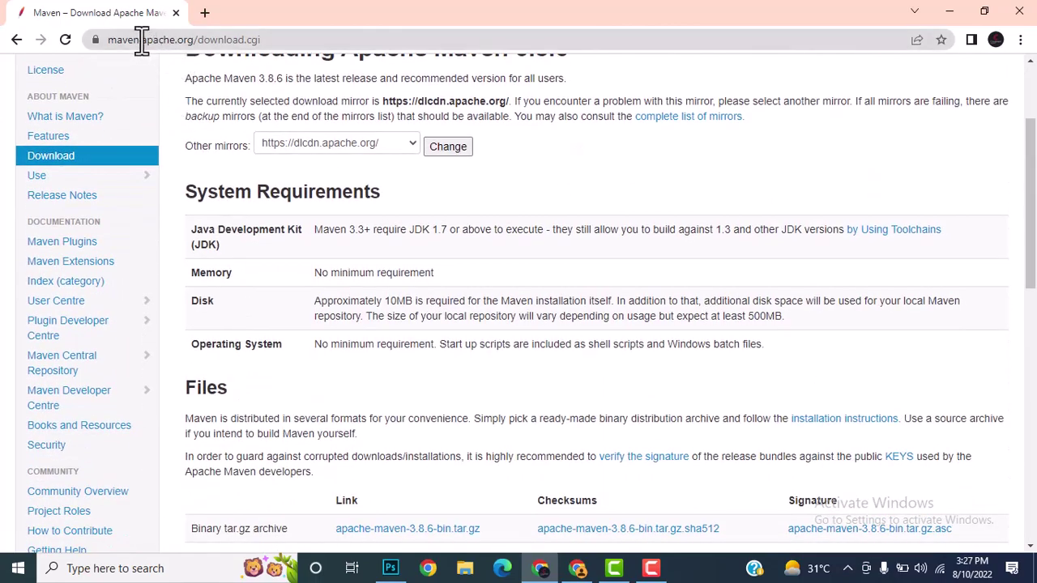
drag(141, 39, 295, 39)
click(540, 152)
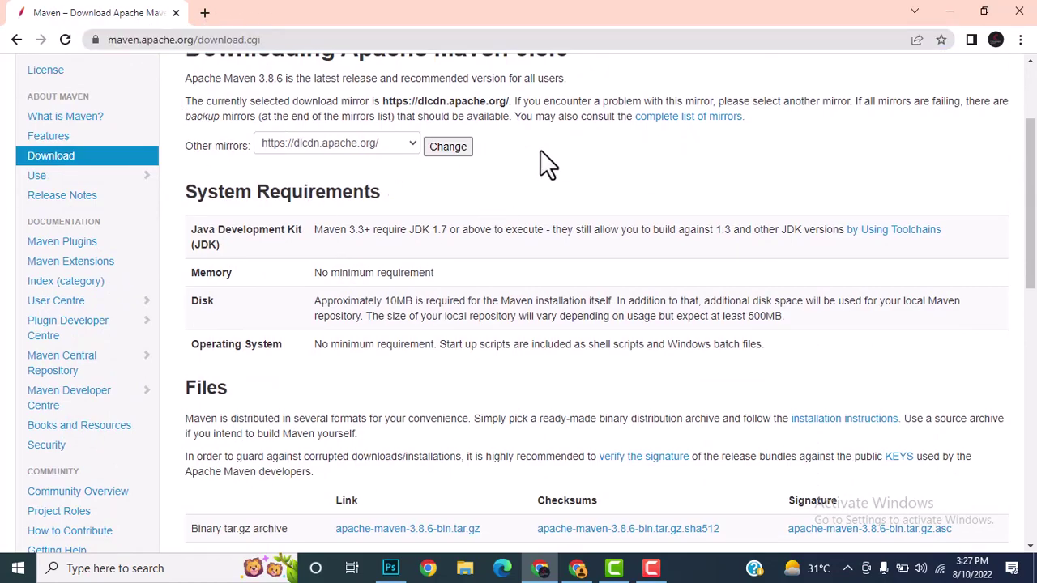
scroll(419, 291, down, 3)
scroll(347, 282, down, 1)
scroll(347, 276, up, 3)
scroll(341, 292, down, 3)
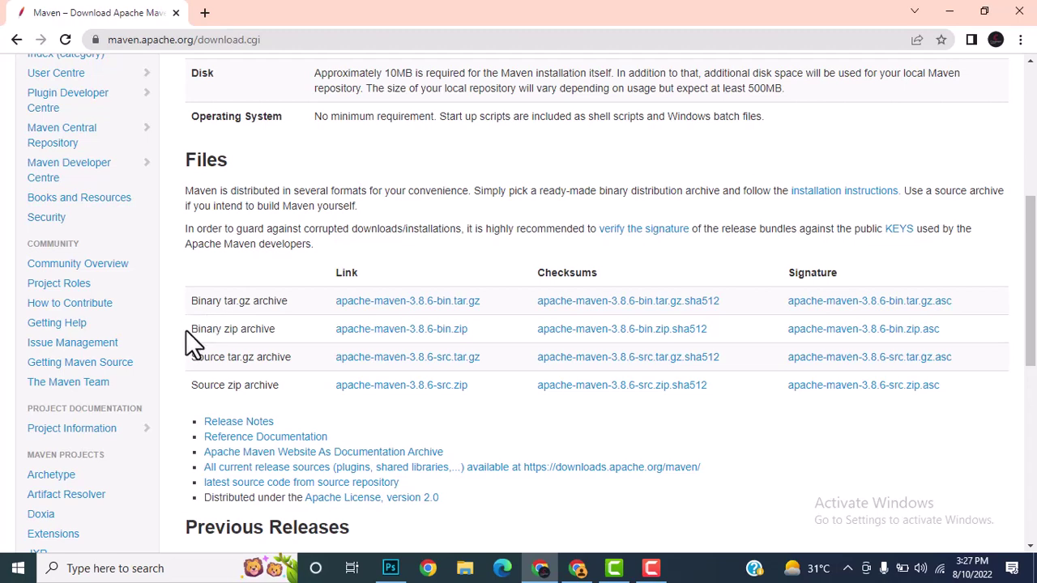
drag(186, 340, 271, 327)
click(271, 327)
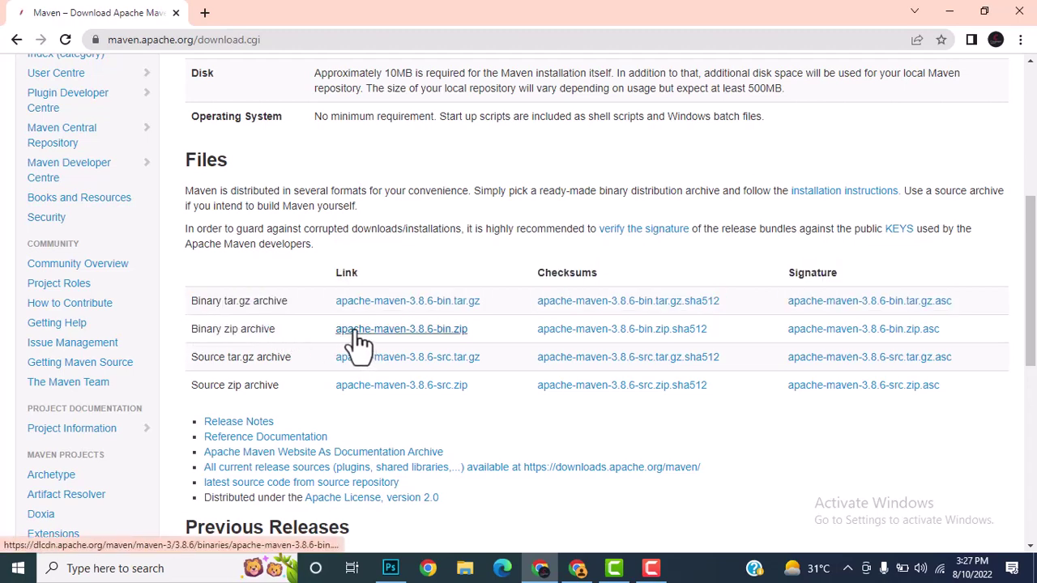
click(356, 332)
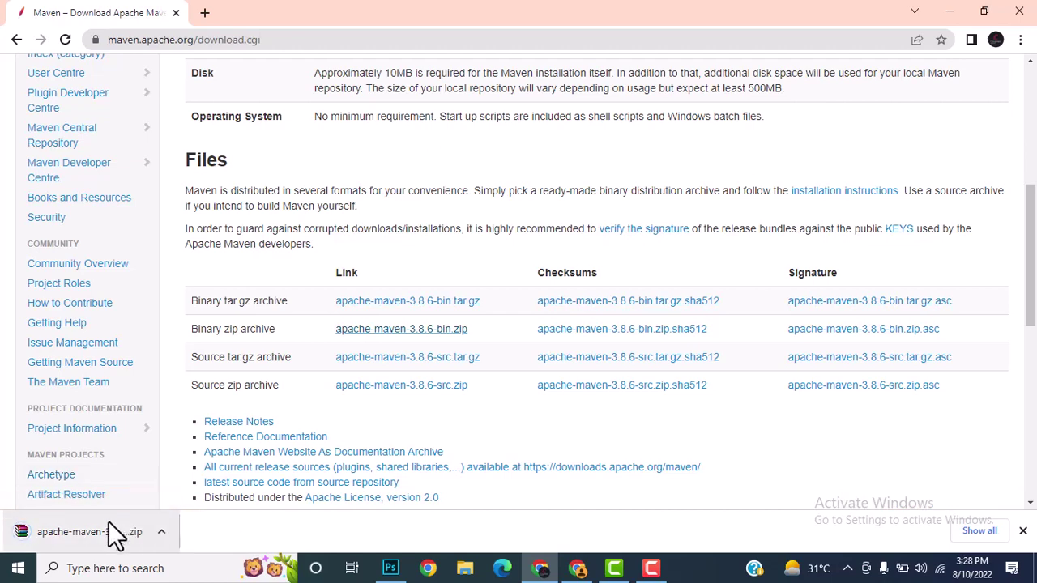
click(108, 526)
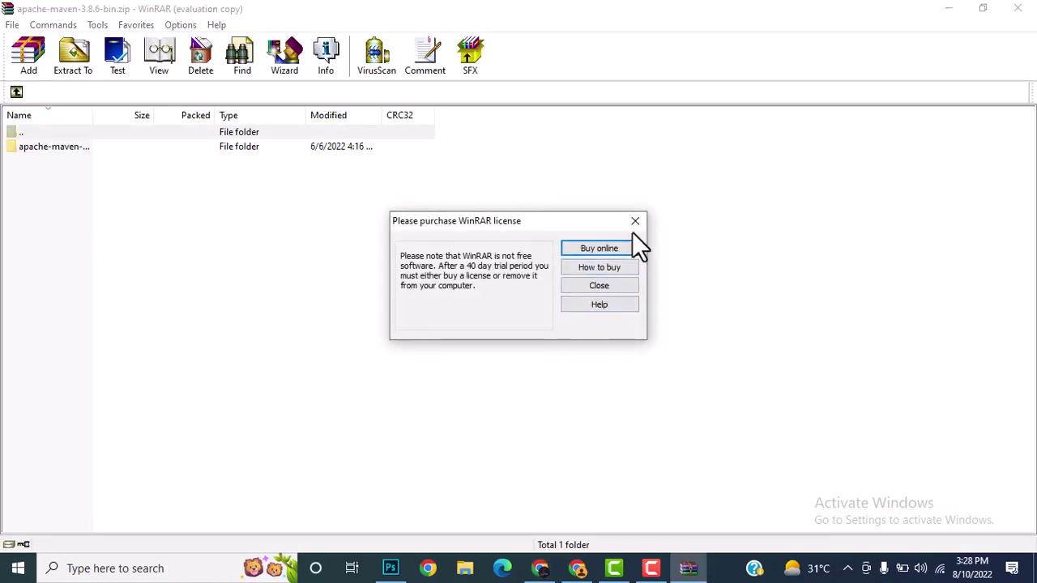
Extract the apache-maven folder to Local Disk (C:), then close WinRAR and minimize Chrome
click(634, 222)
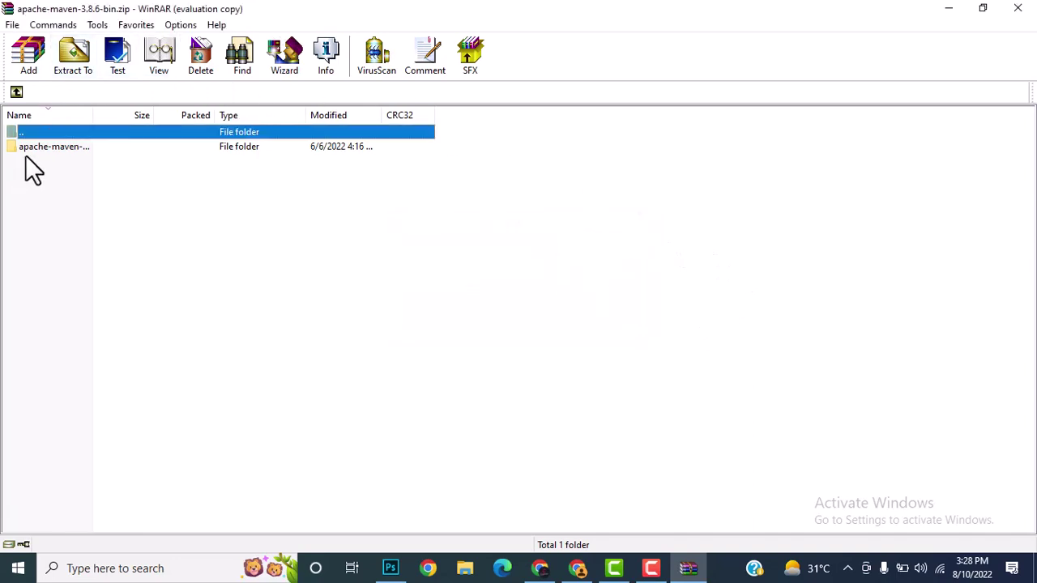
click(55, 146)
click(77, 60)
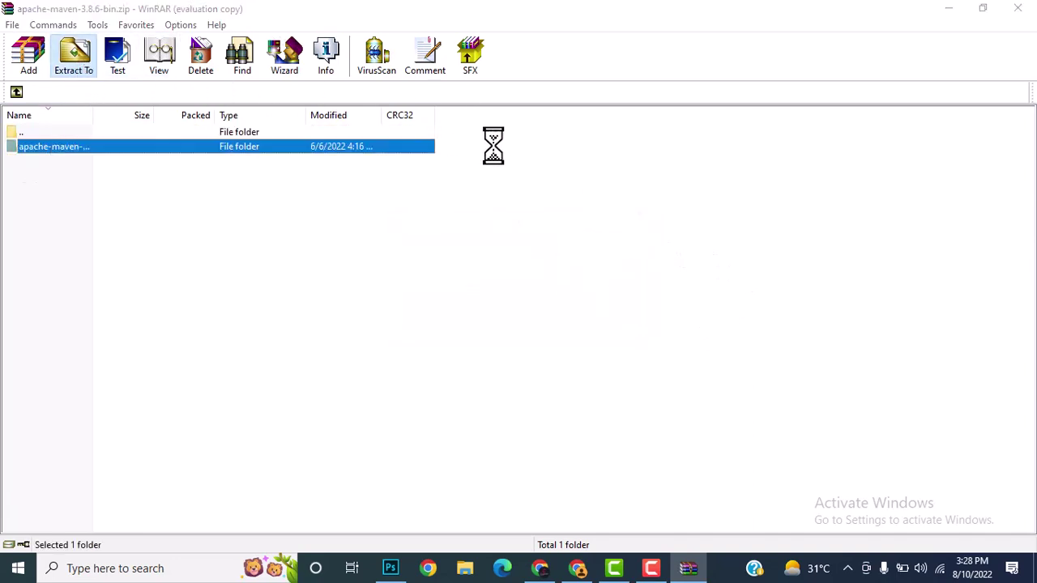
click(599, 342)
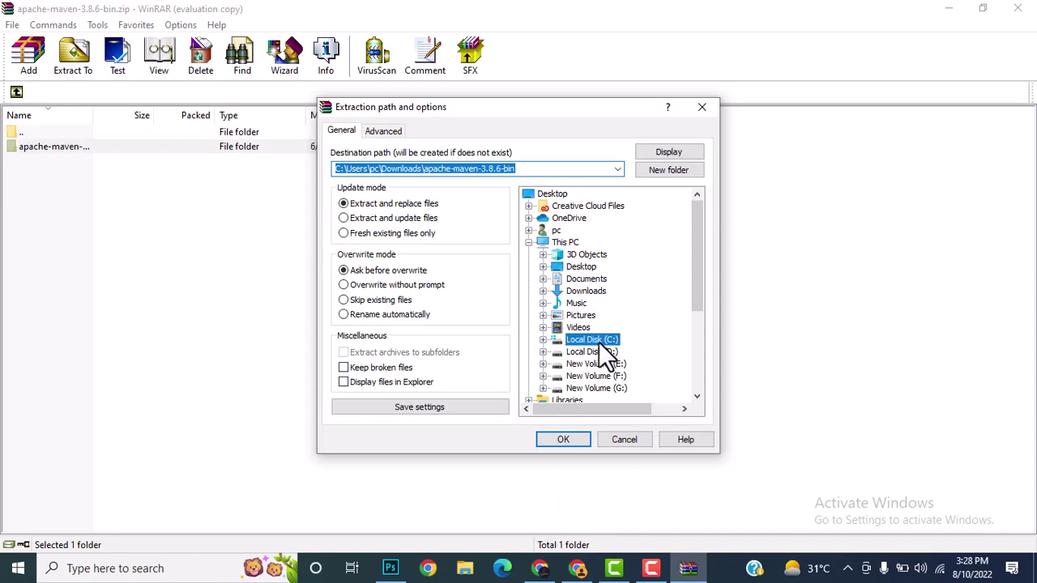
click(566, 442)
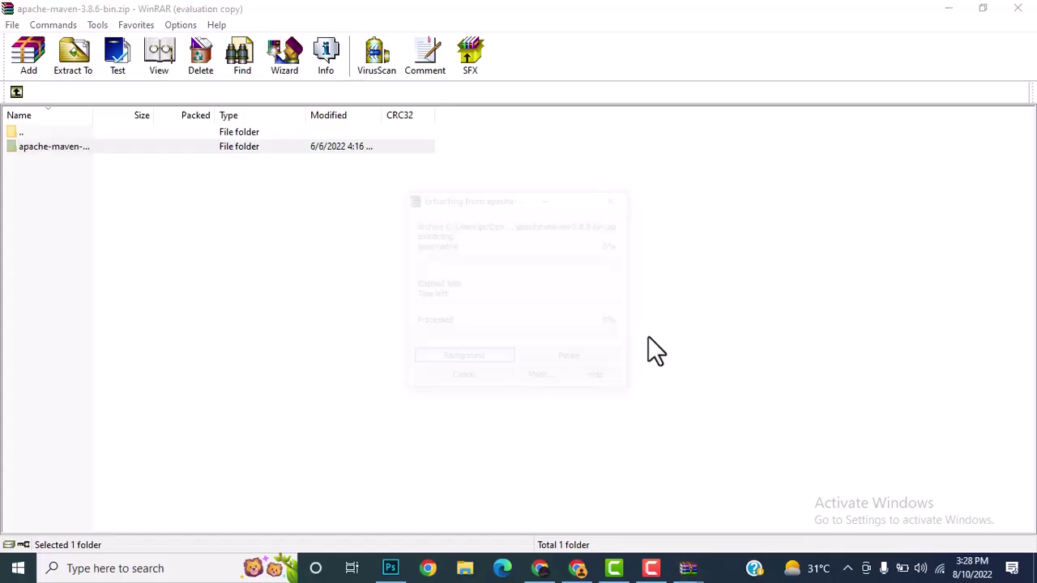
click(1016, 9)
click(949, 10)
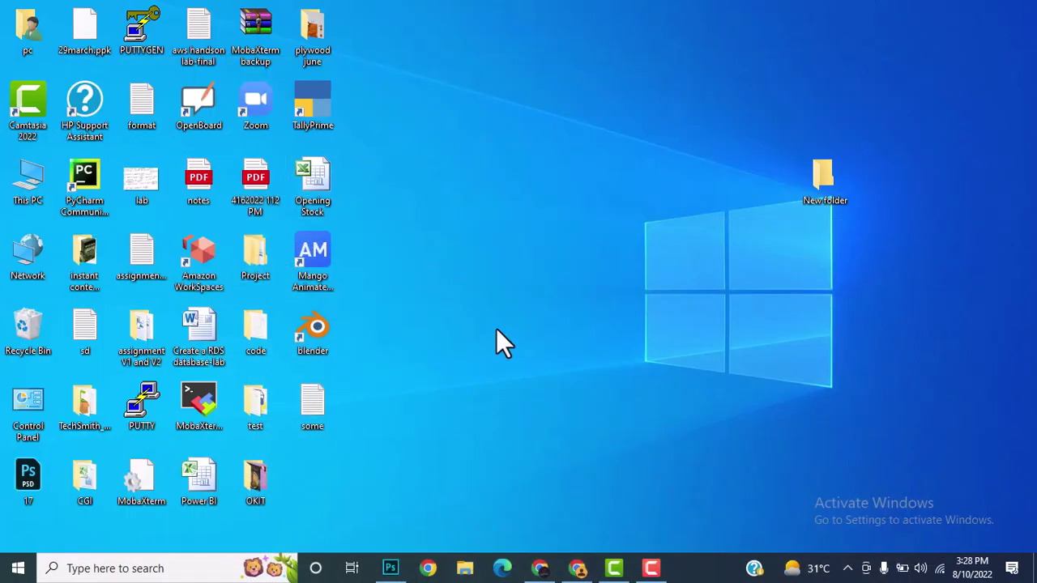
Browse File Explorer through This PC and Local Disk (C:) into apache-maven-3.8.6
key(super+e)
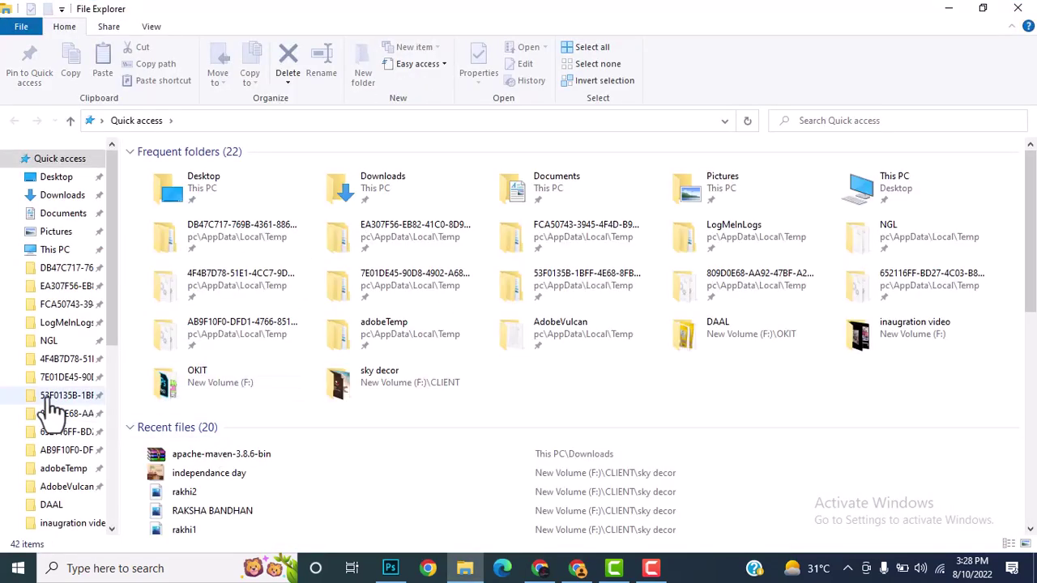
click(55, 179)
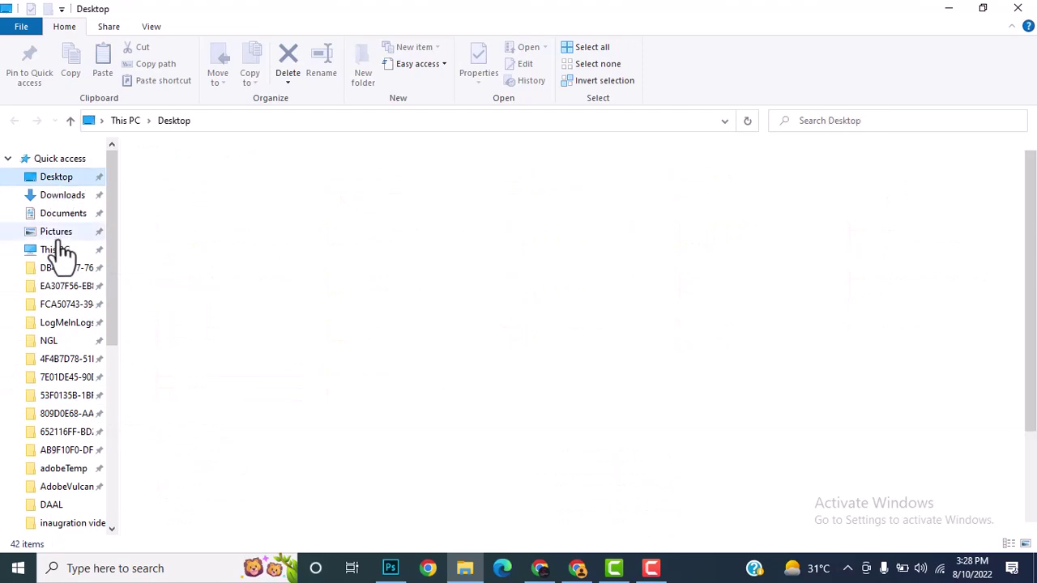
click(58, 251)
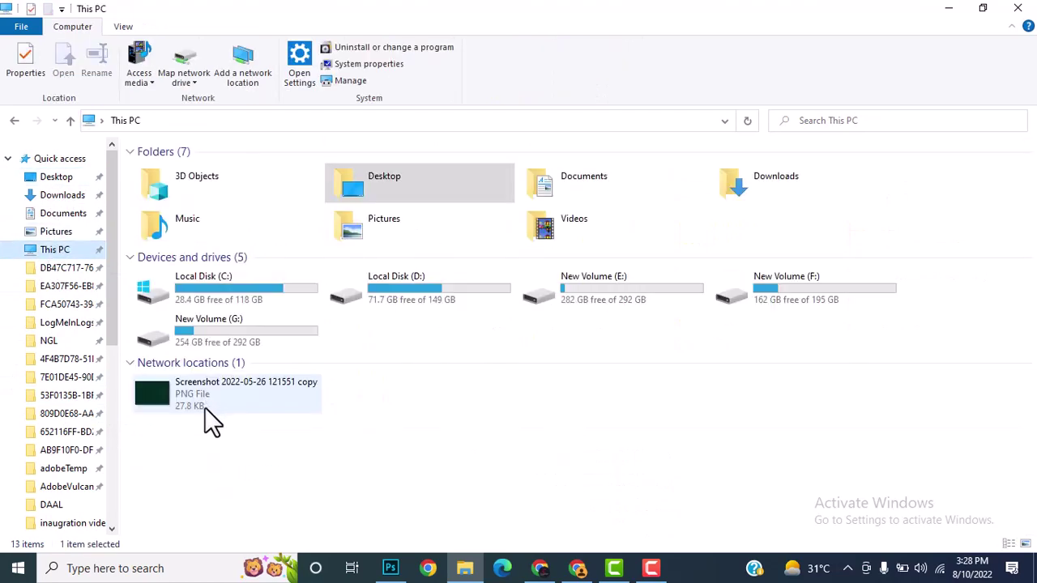
double_click(195, 307)
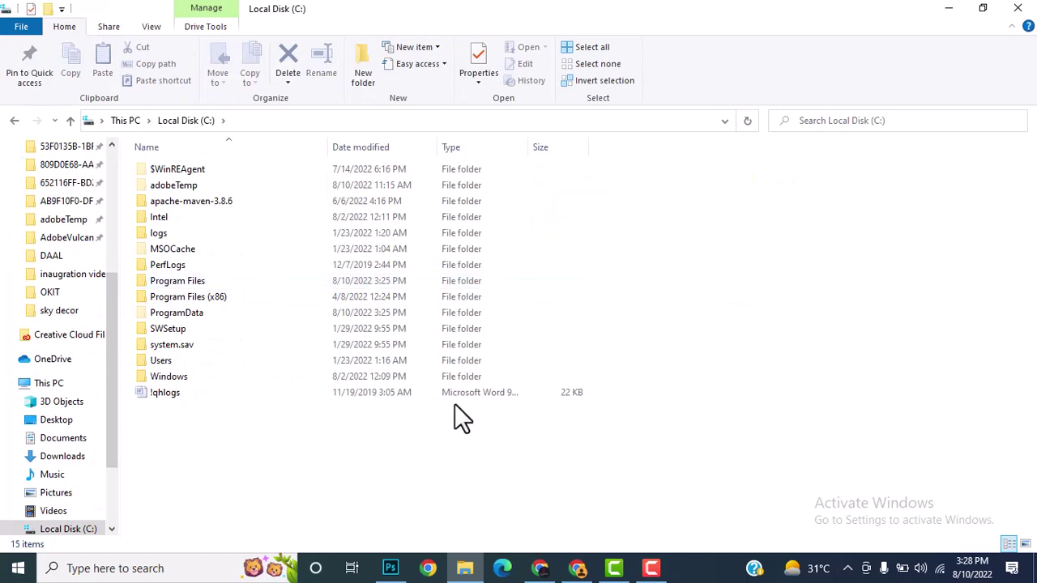
double_click(232, 201)
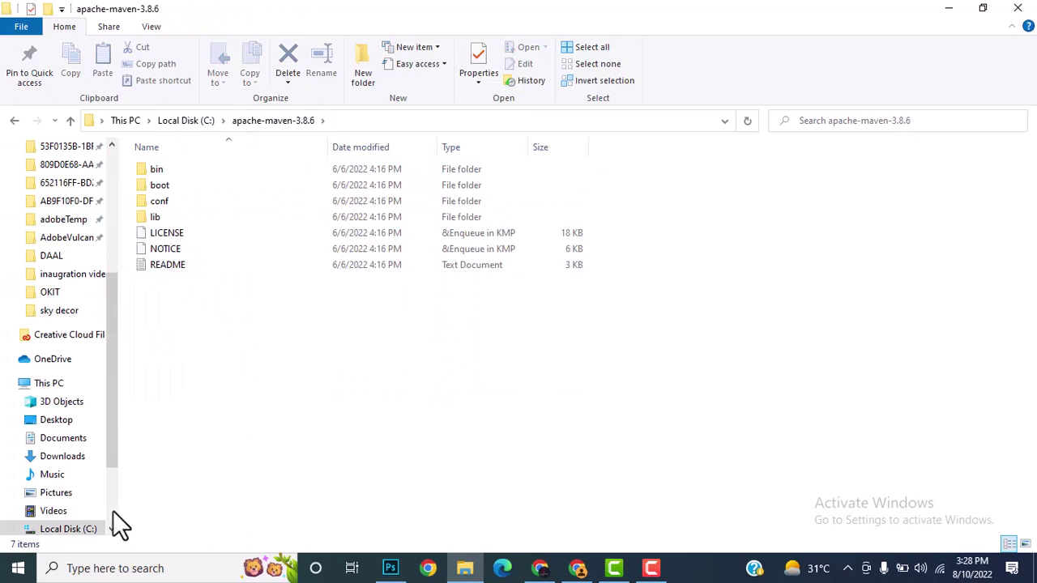
click(86, 570)
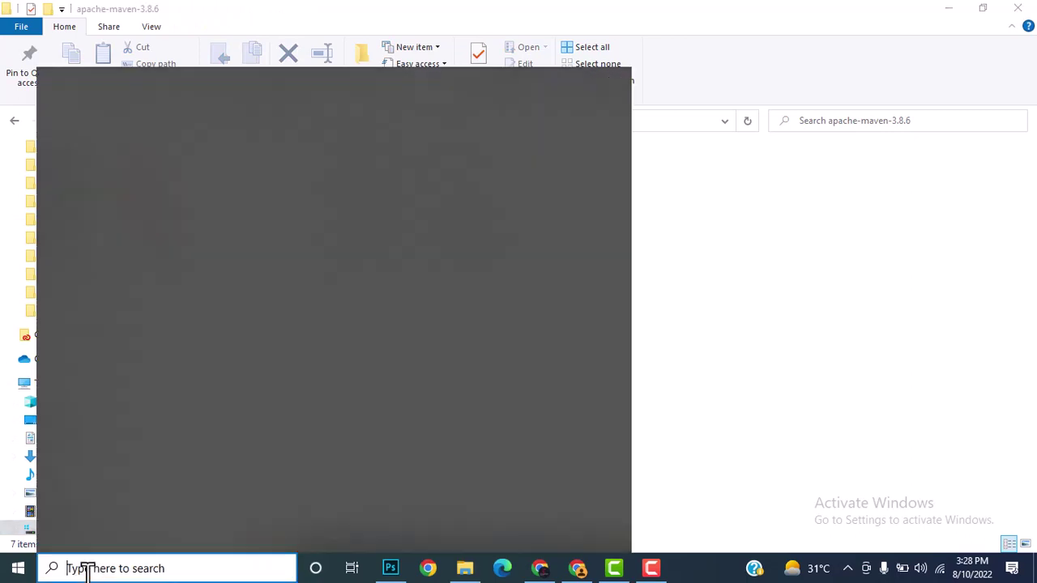
Add system variable M2_HOME with value C:\apache-maven-3.8.6
text(envi)
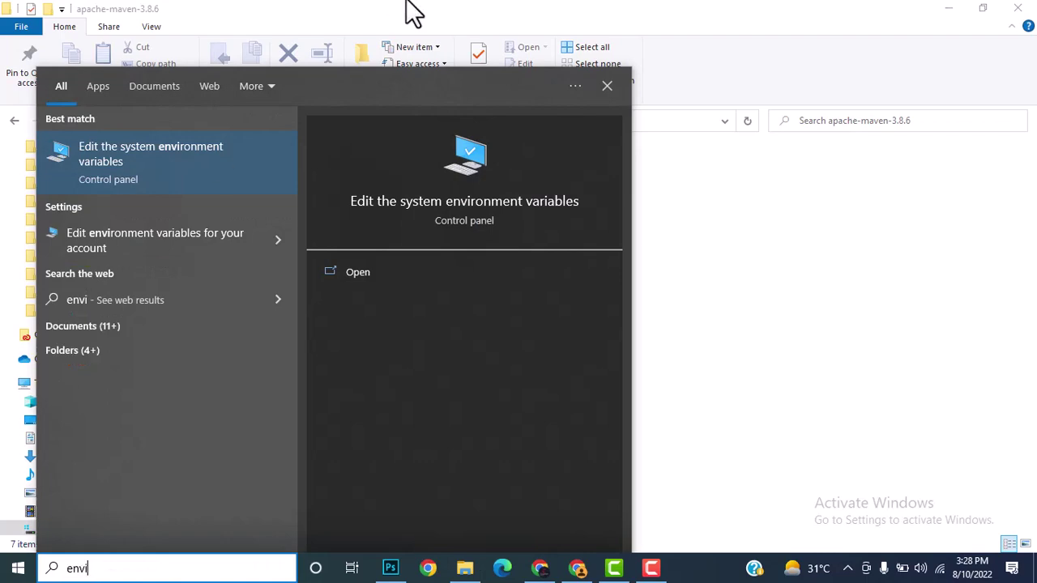
click(137, 146)
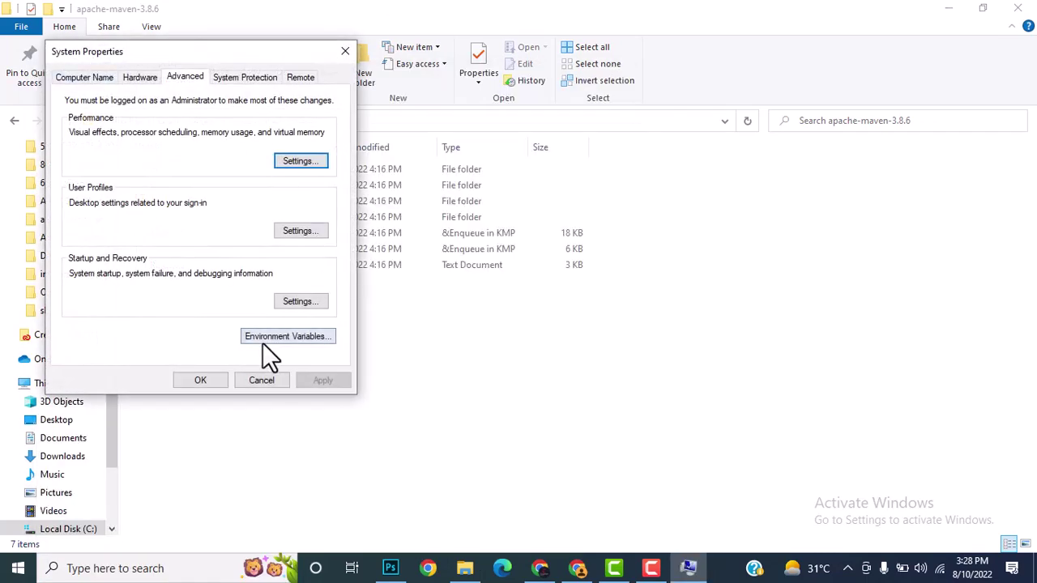
click(263, 343)
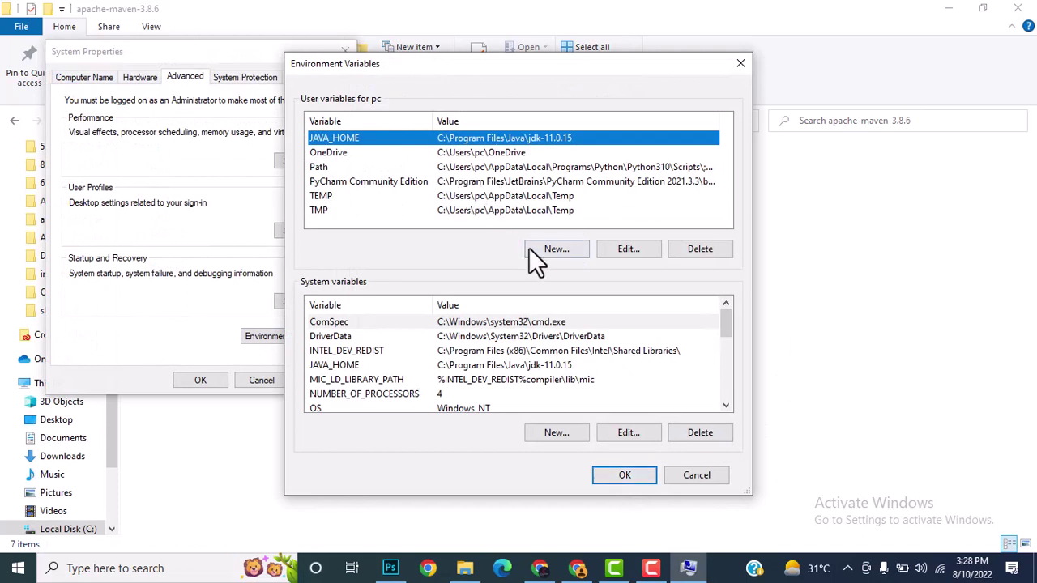
click(550, 435)
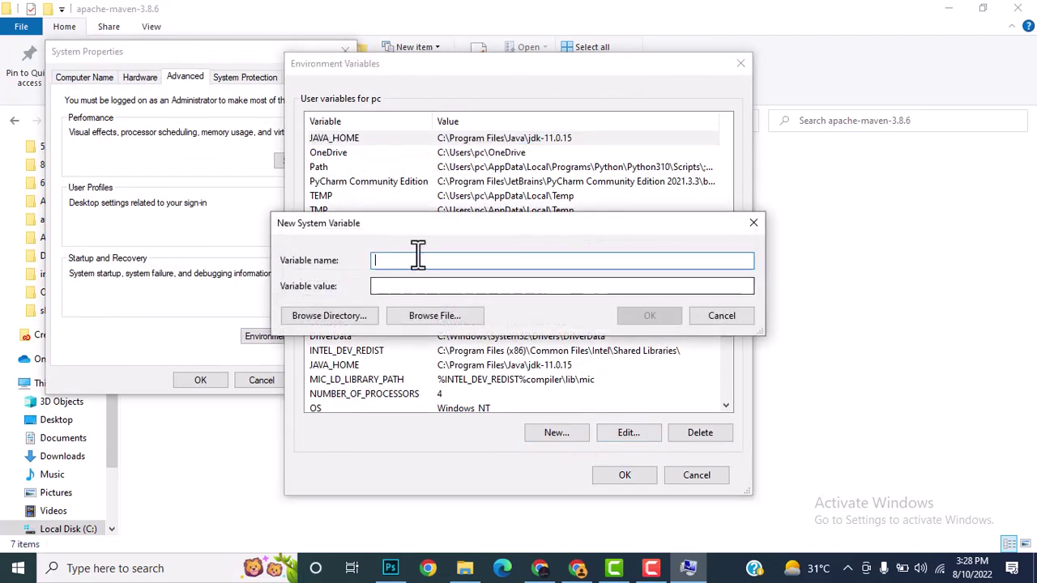
text(M2_HOME)
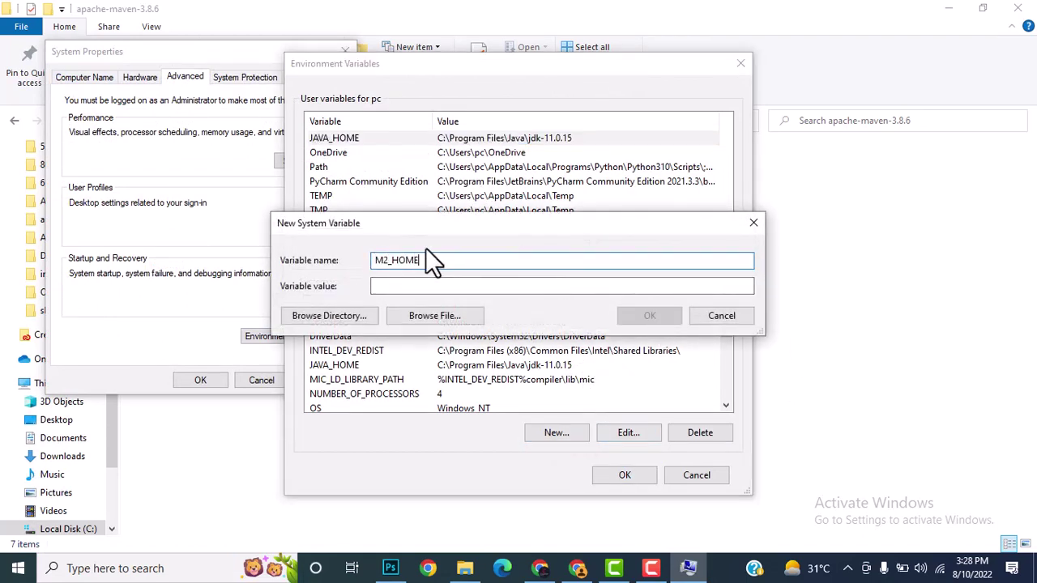
key(Tab)
click(891, 208)
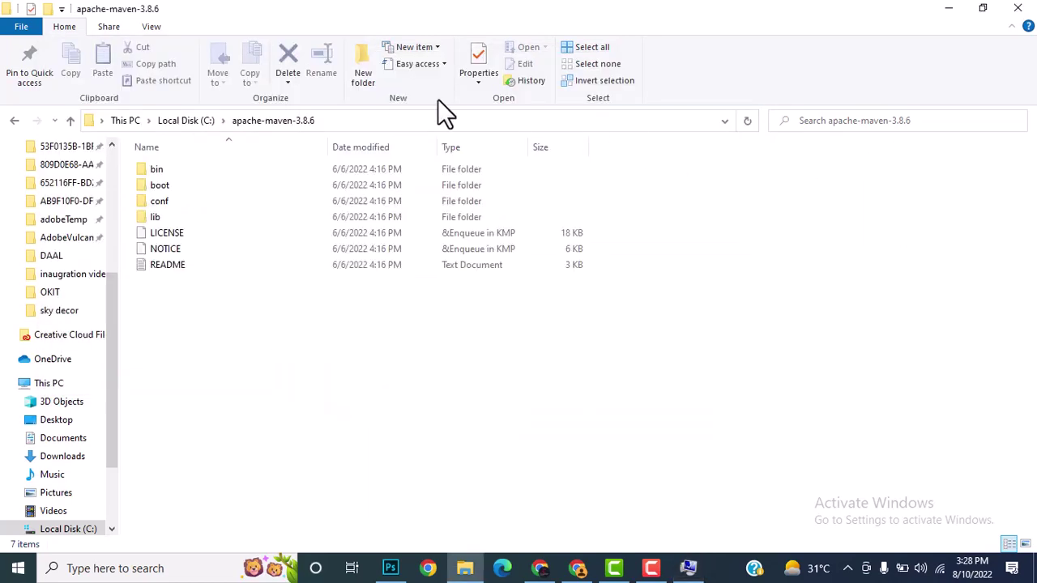
click(365, 120)
key(ctrl+c)
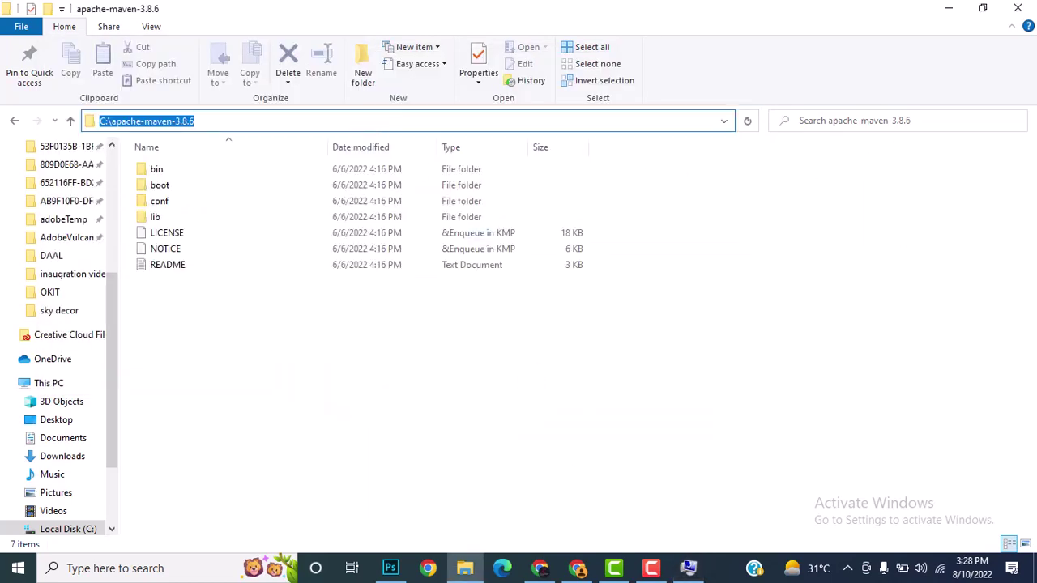
click(688, 567)
key(ctrl+v)
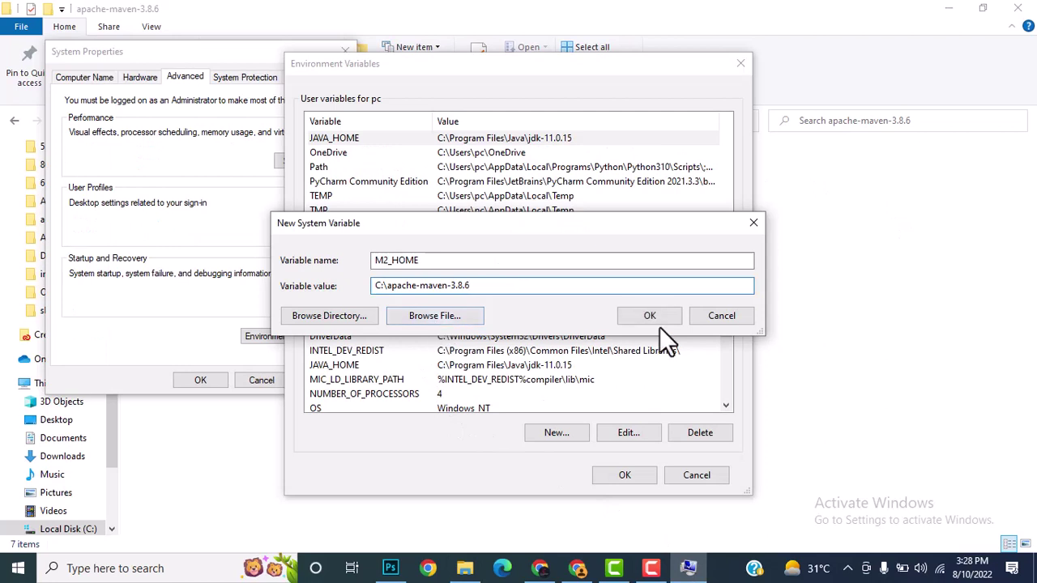
click(660, 324)
Add user variable M2_HOME with the same C:\apache-maven-3.8.6 value
click(562, 244)
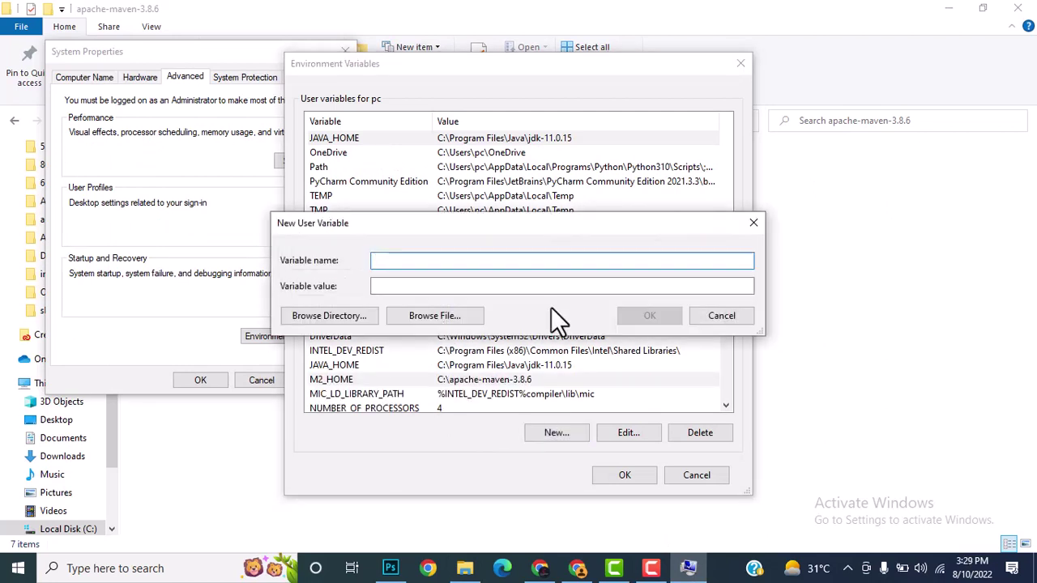
text(M2_HM)
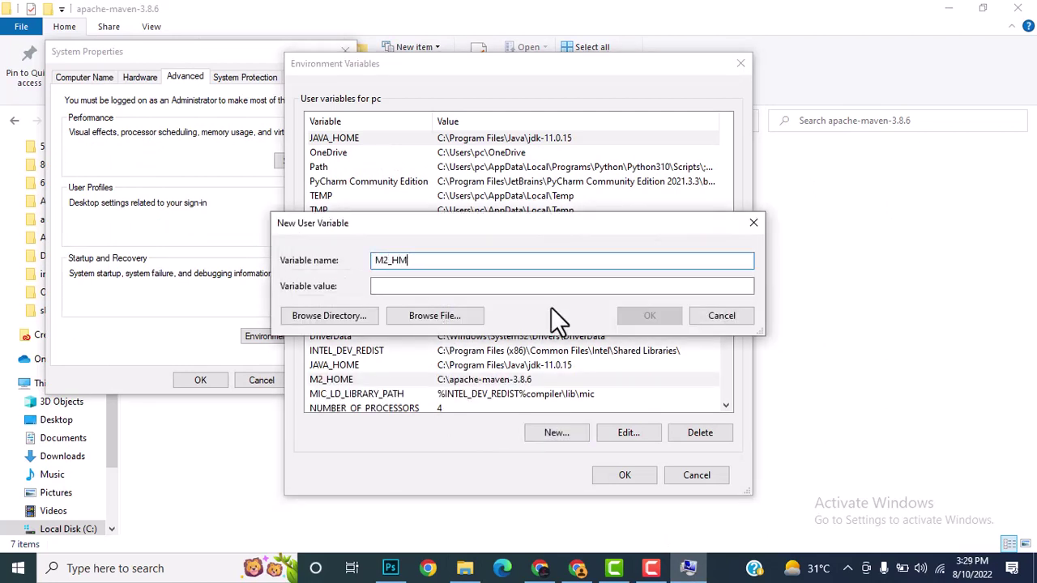
key(BackSpace)
text(OME)
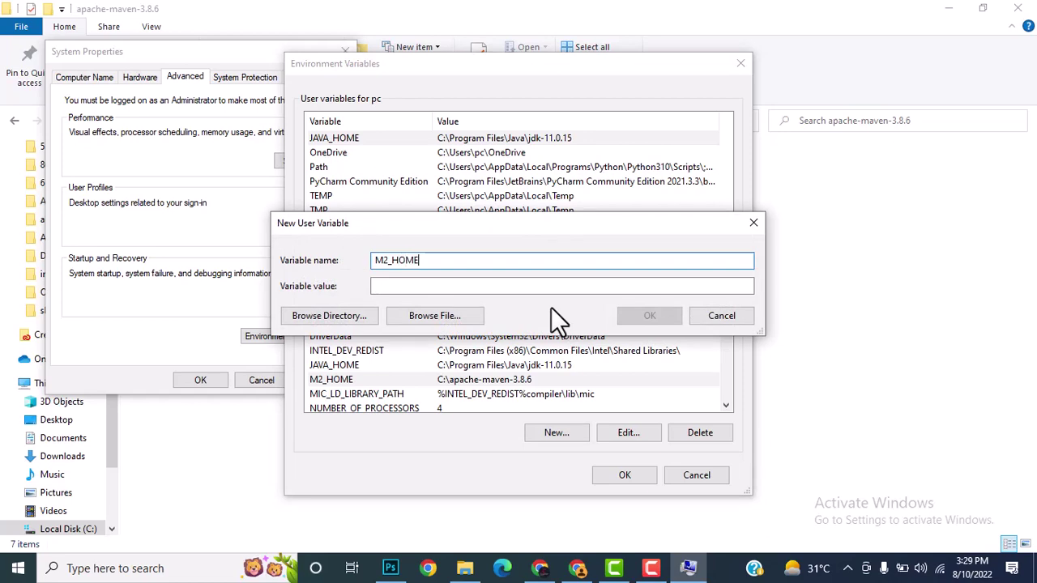
key(Tab)
key(ctrl+v)
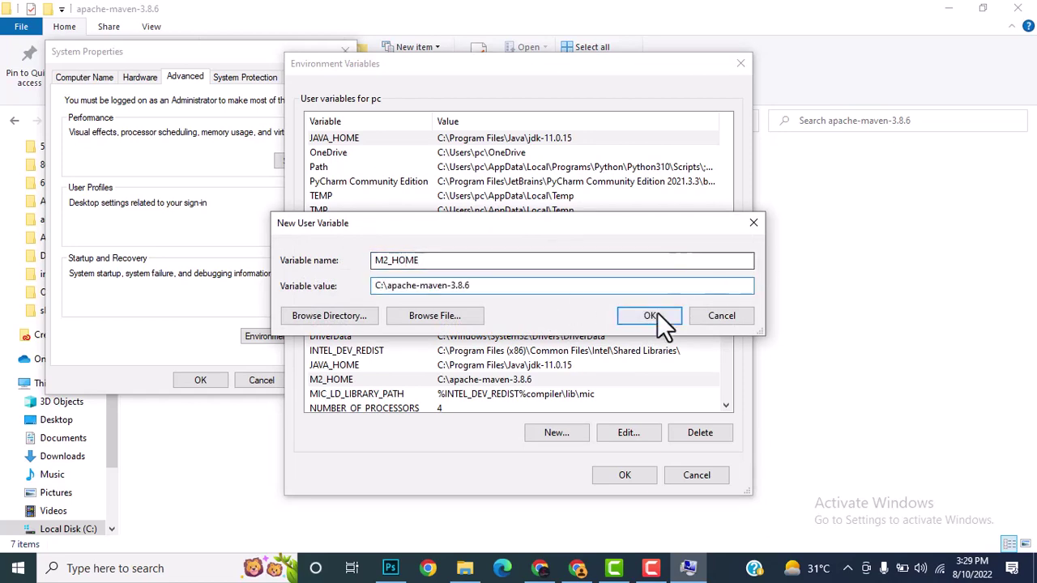
click(652, 315)
Add C:\apache-maven-3.8.6\src to the system Path and save all dialogs
scroll(524, 390, down, 1)
double_click(354, 393)
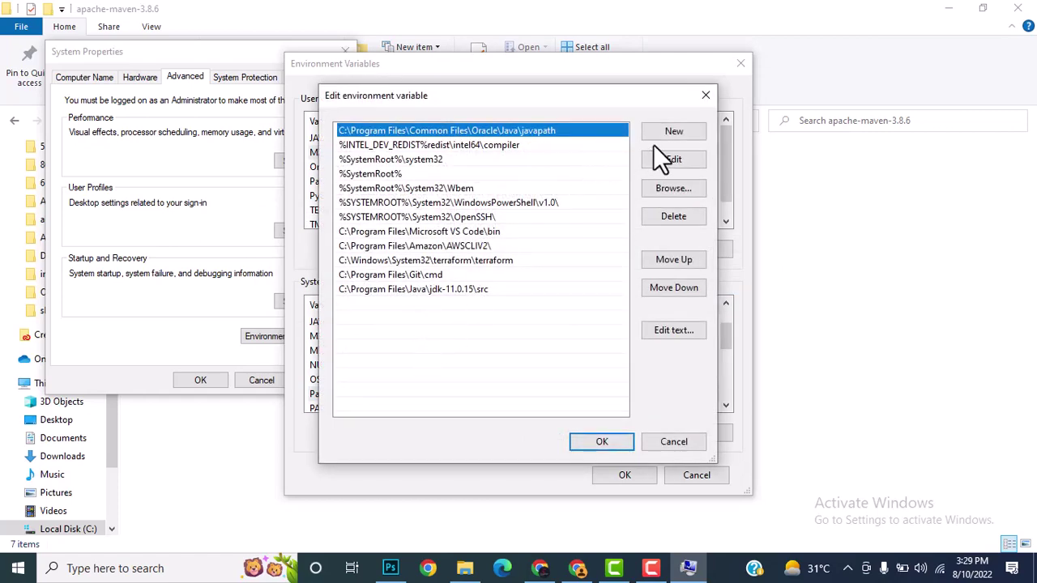
click(660, 133)
key(ctrl+v)
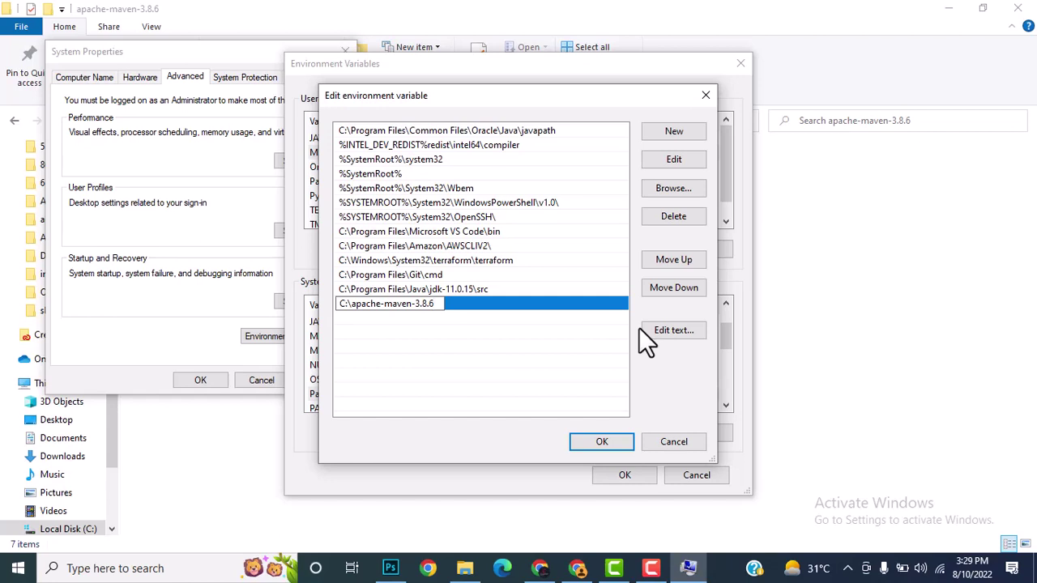
text(\src)
click(576, 444)
click(617, 478)
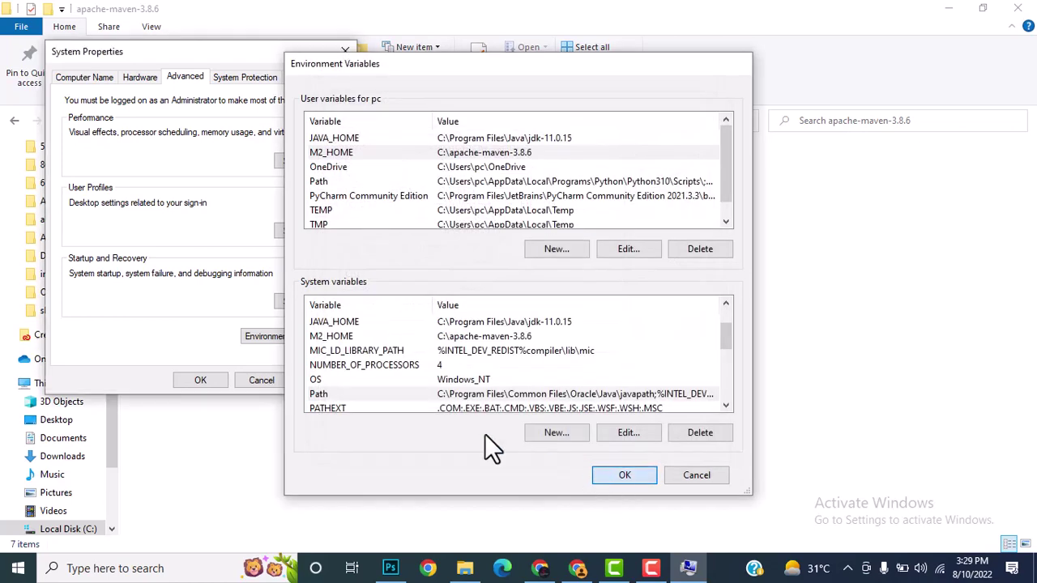
click(188, 380)
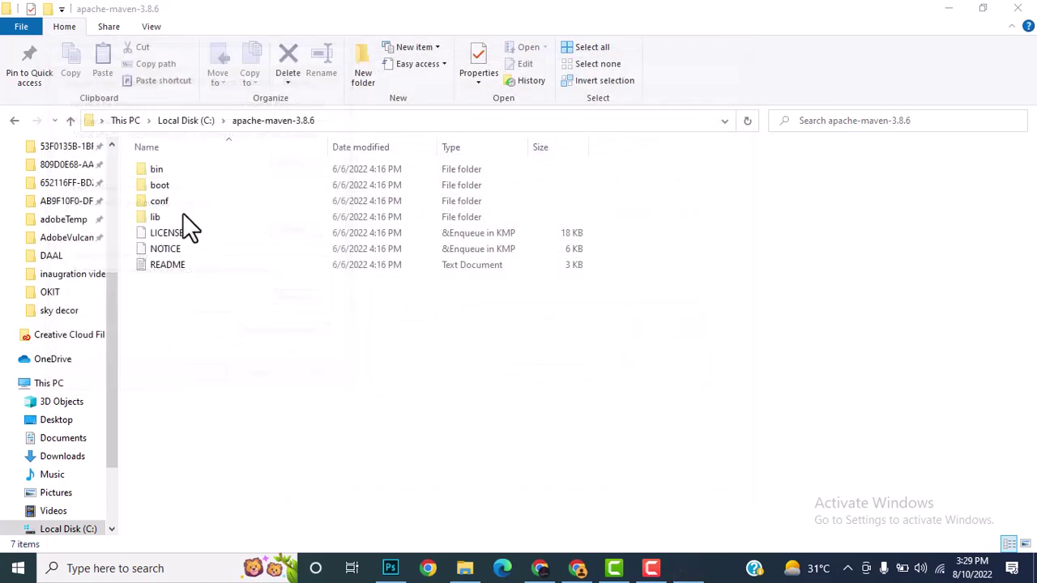
Open the Maven bin folder, then reopen the system Path variable for editing
click(163, 168)
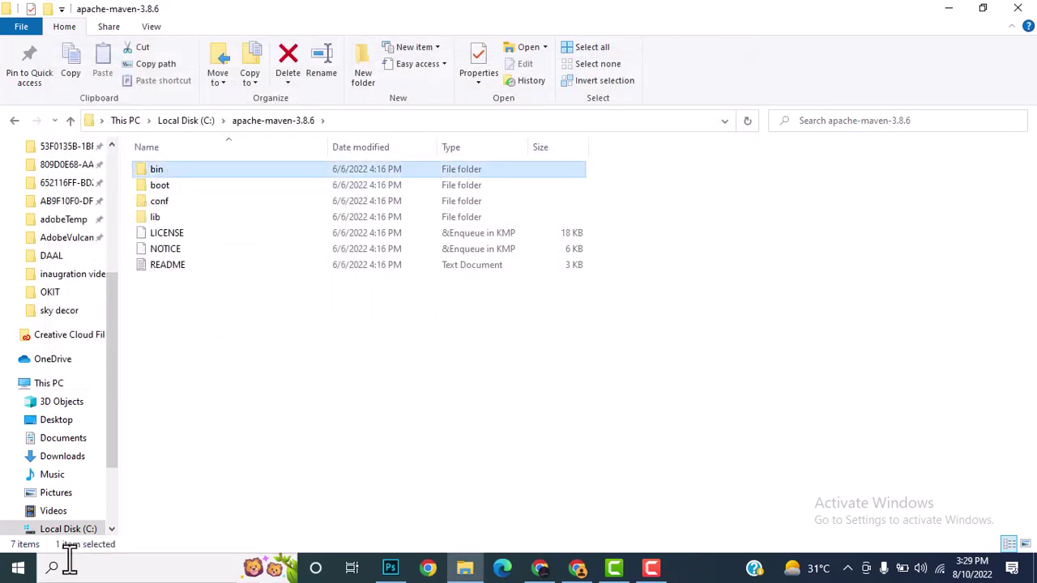
double_click(158, 174)
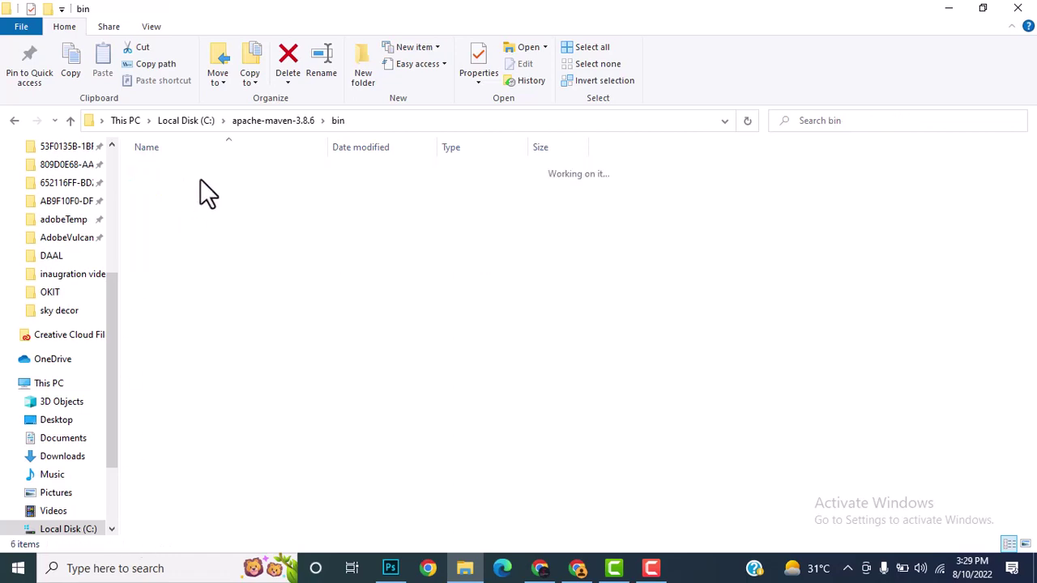
click(73, 569)
text(envi)
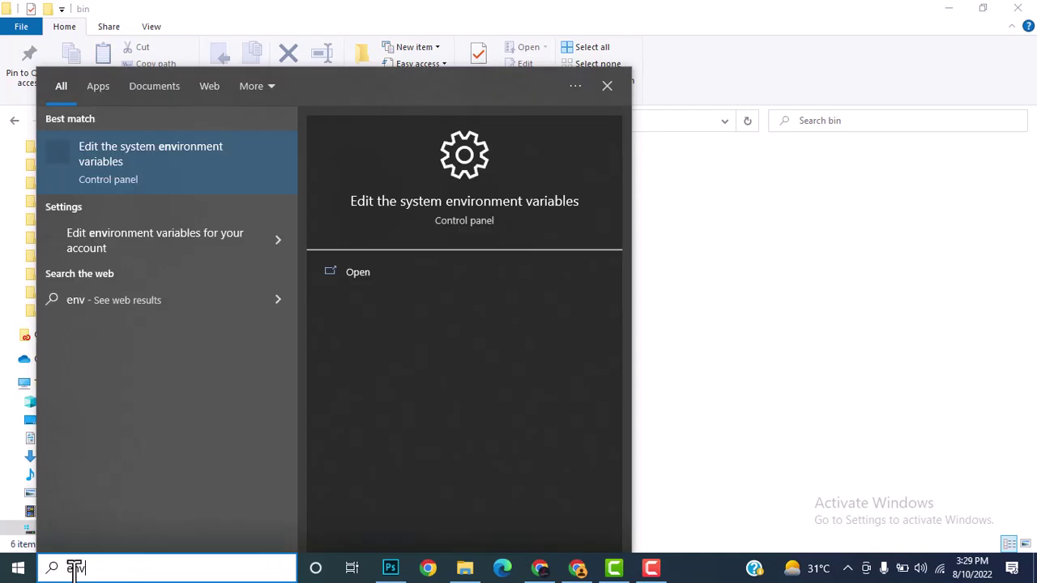
click(167, 167)
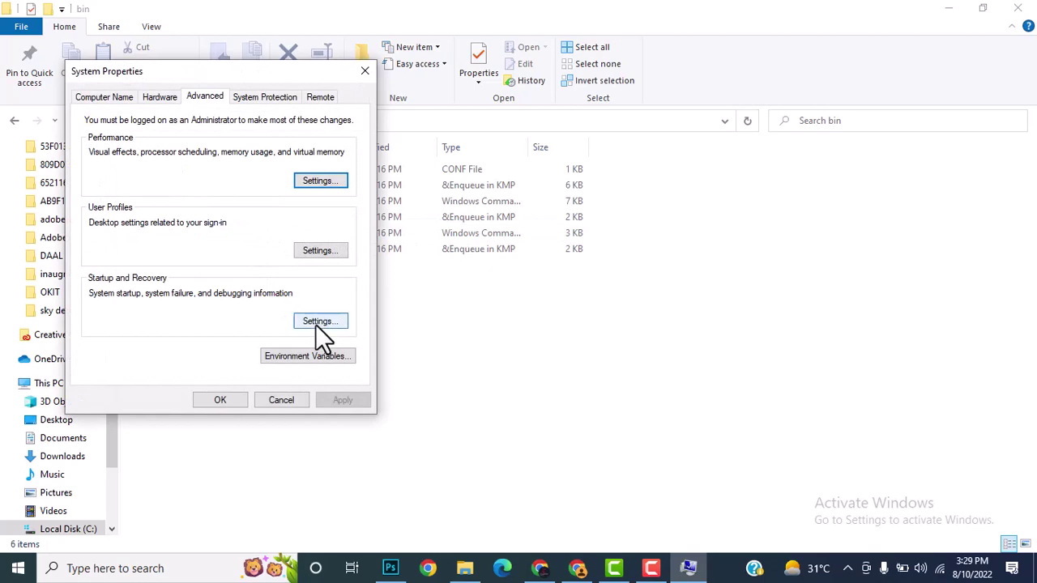
click(284, 360)
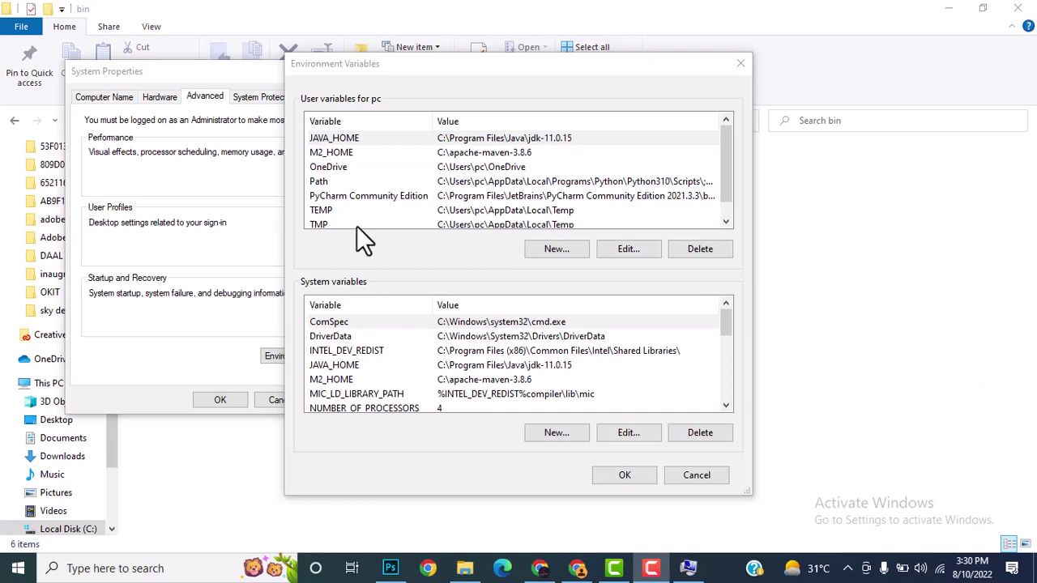
scroll(344, 361, down, 1)
click(343, 393)
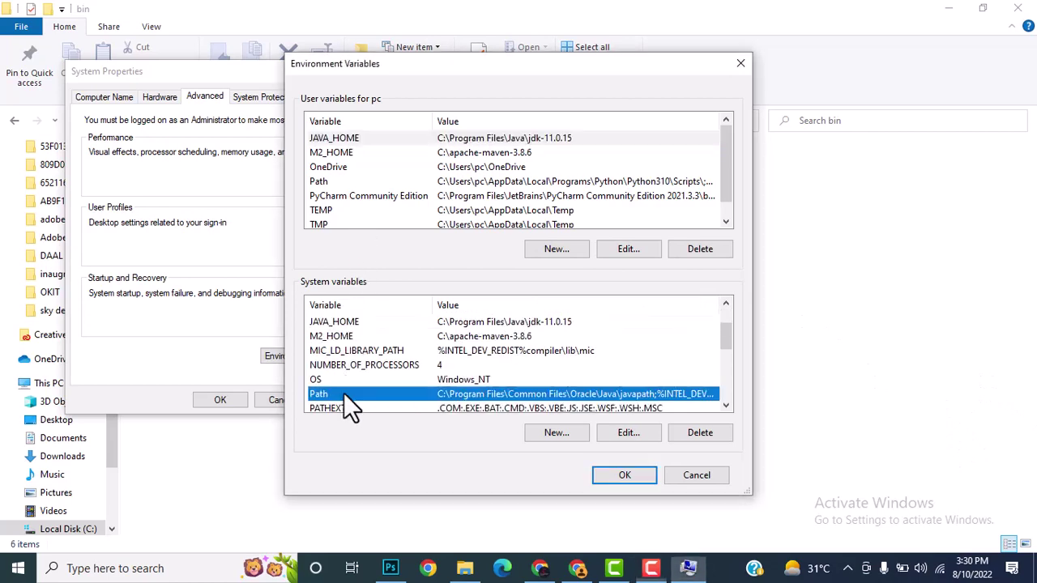
click(602, 441)
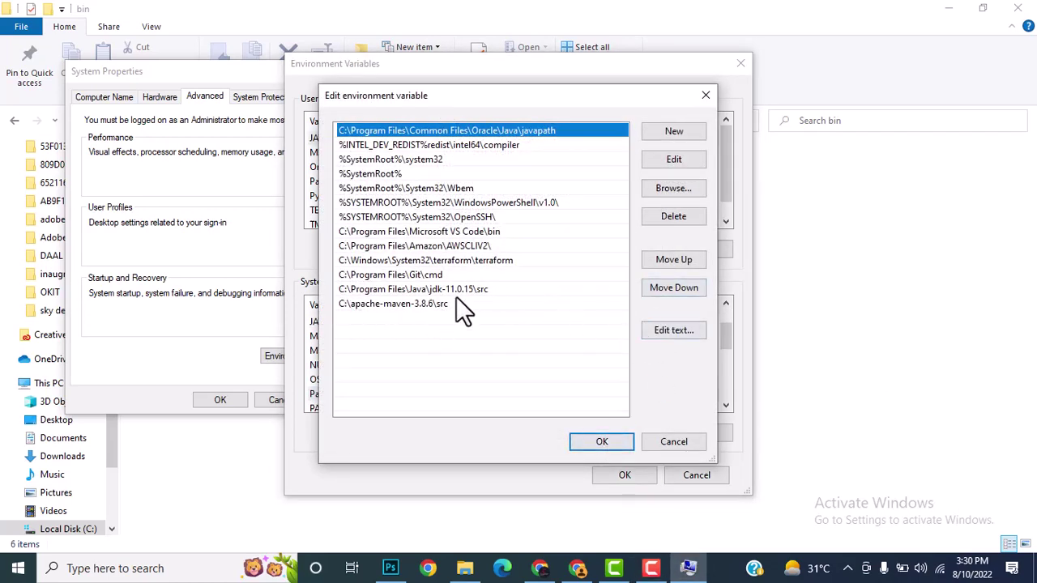
Replace the Maven Path entry with C:\apache-maven-3.8.6\bin copied from Explorer
key(alt+Tab)
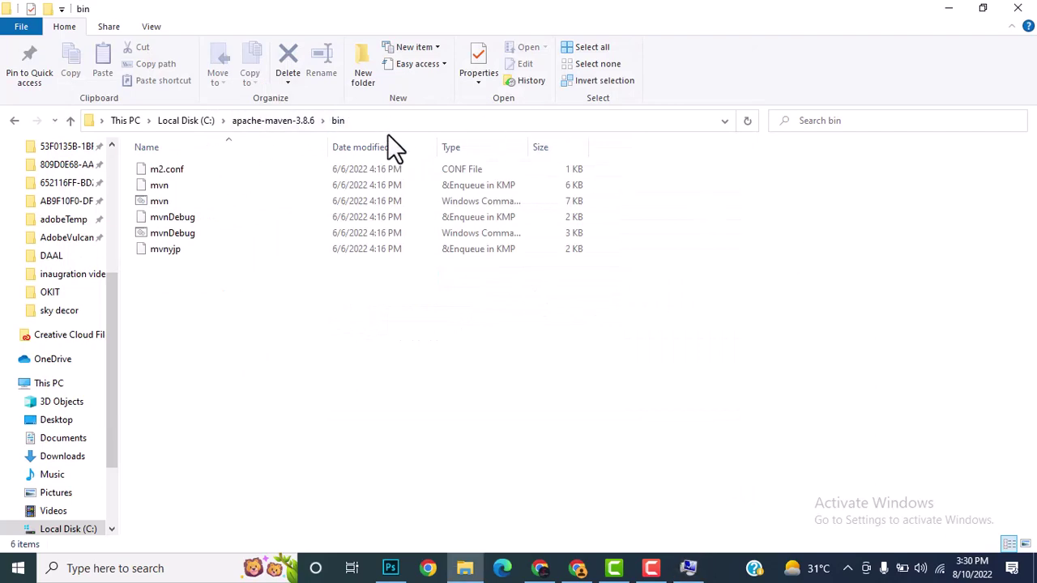
click(397, 120)
key(ctrl+c)
key(alt)
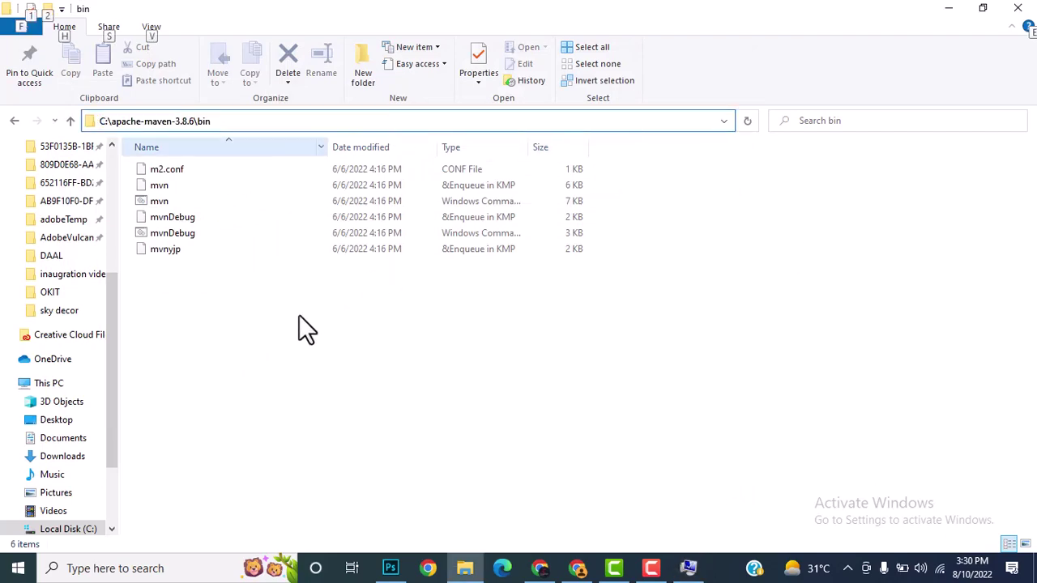
key(alt+Tab)
click(462, 303)
click(462, 303)
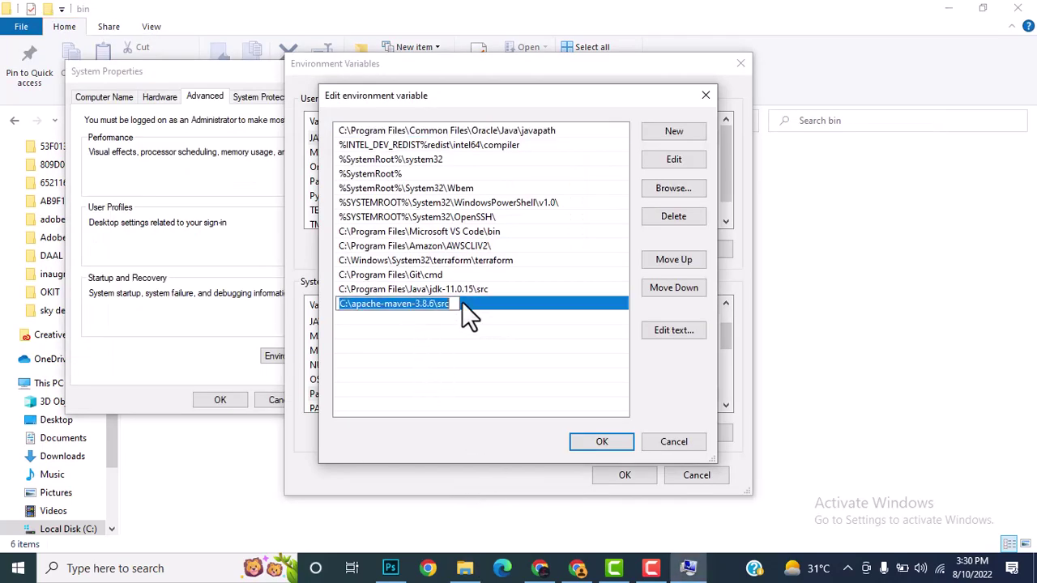
key(ctrl+v)
Change the JDK entry to C:\Program Files\Java\jdk-11.0.15\bin and save all dialogs
double_click(493, 291)
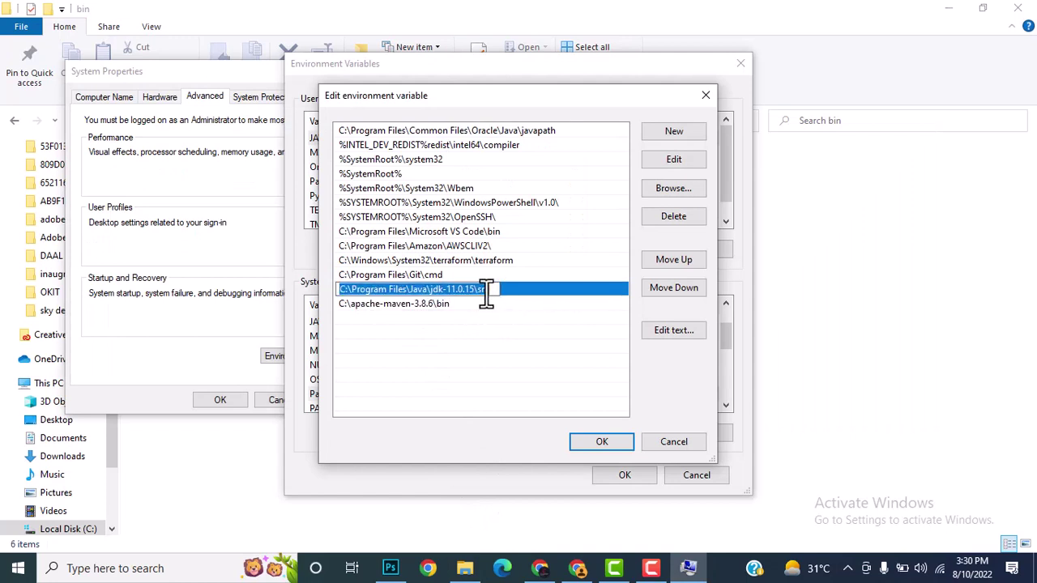
click(486, 290)
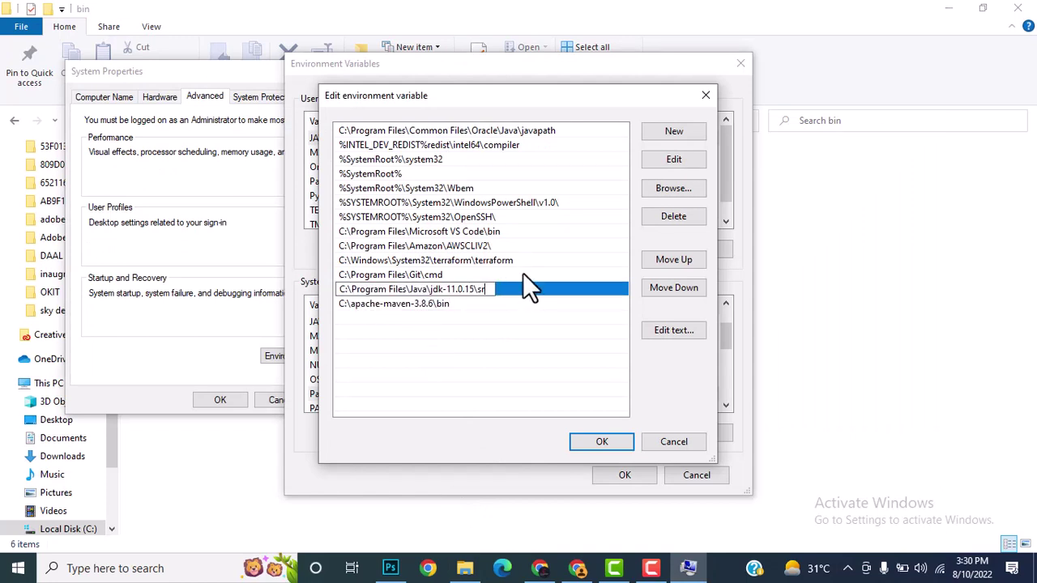
key(BackSpace)
key(BackSpace)
key(BackSpace)
text(bon)
key(BackSpace)
text(in)
key(Return)
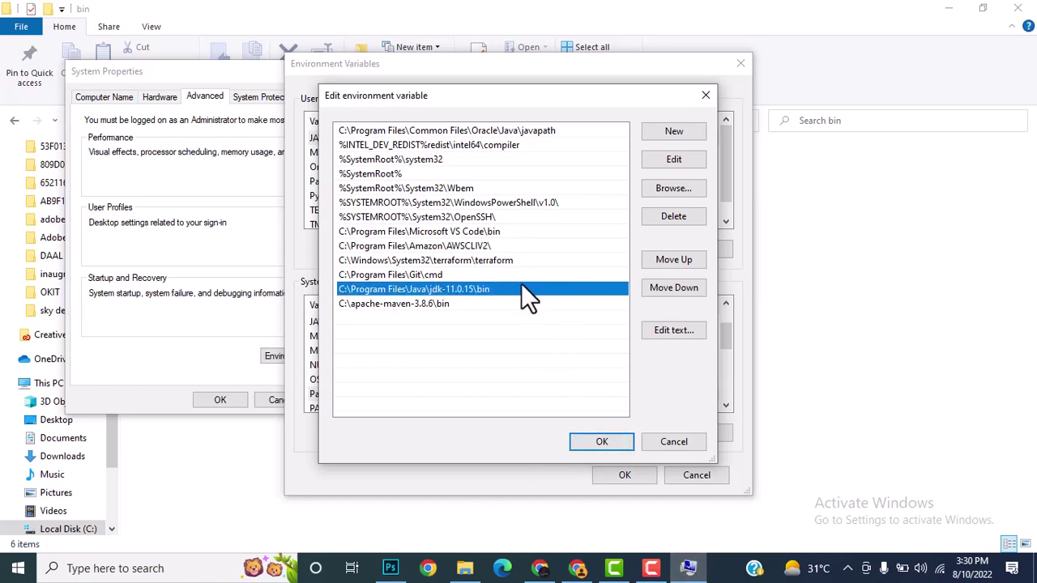
click(590, 445)
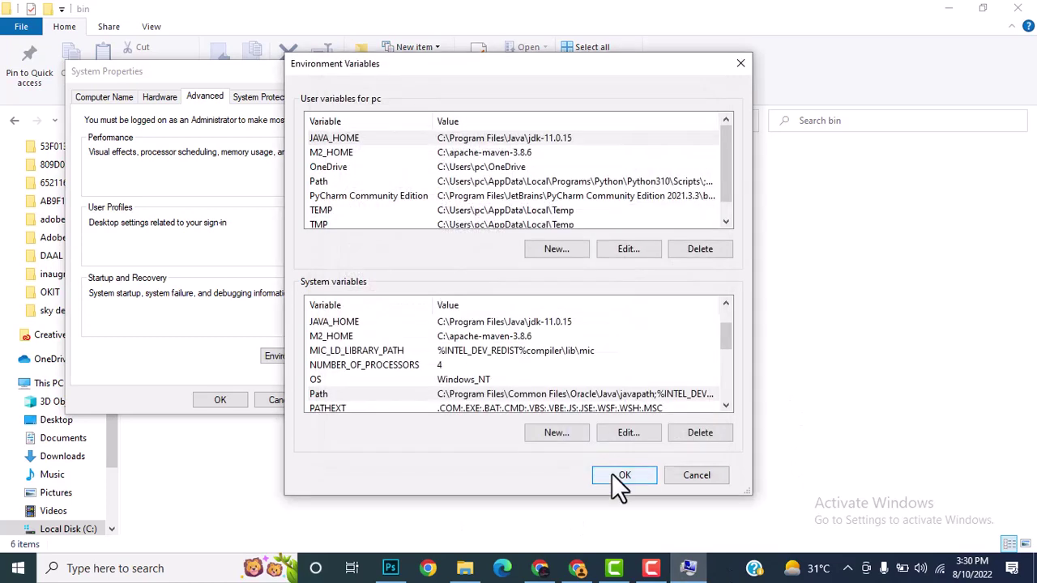
click(615, 476)
click(223, 400)
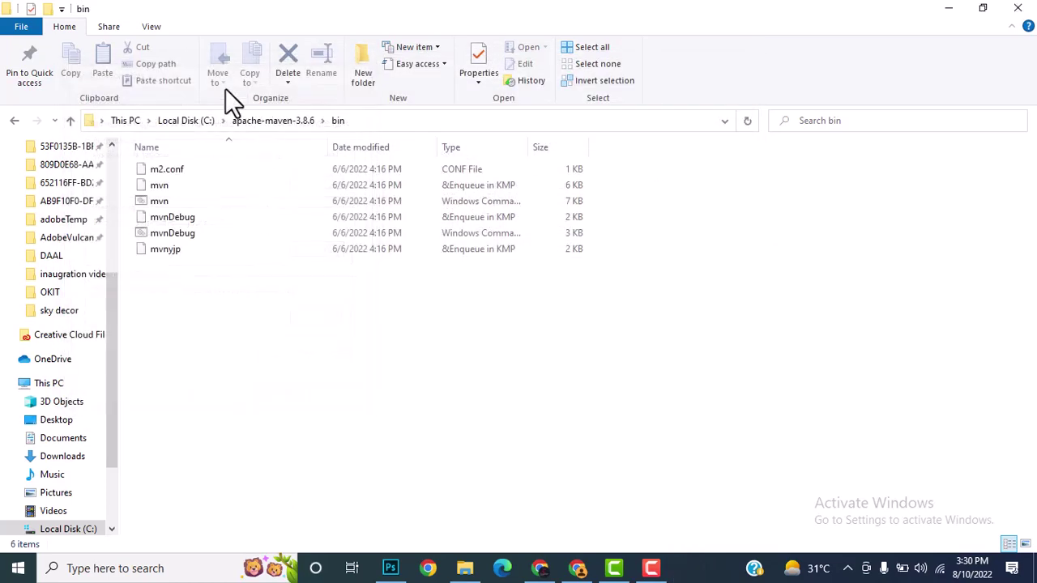
Browse to C:\Program Files\Java\jdk-11.0.15\bin, then return to Chrome's Maven page
click(198, 123)
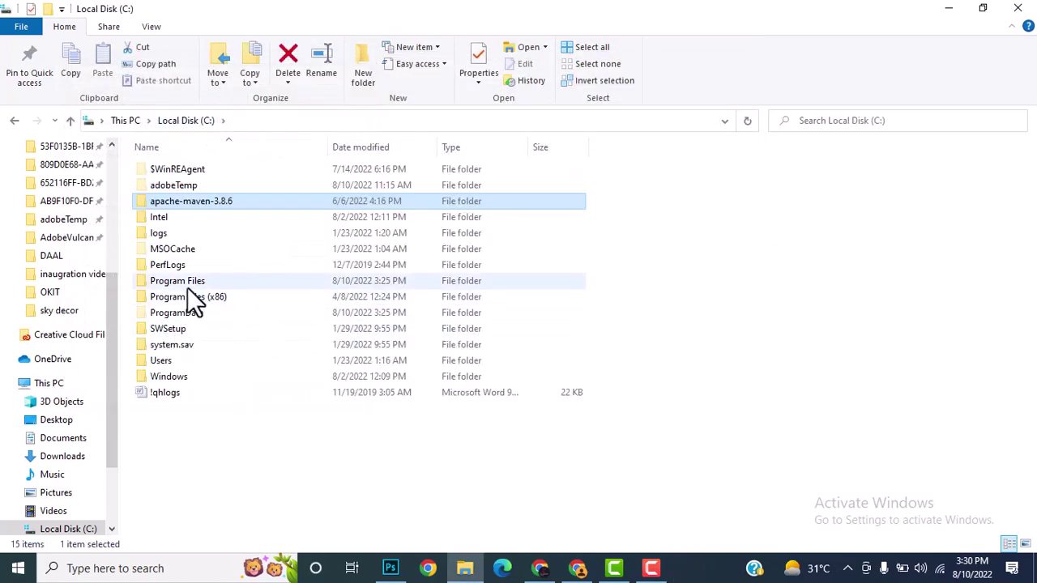
double_click(190, 283)
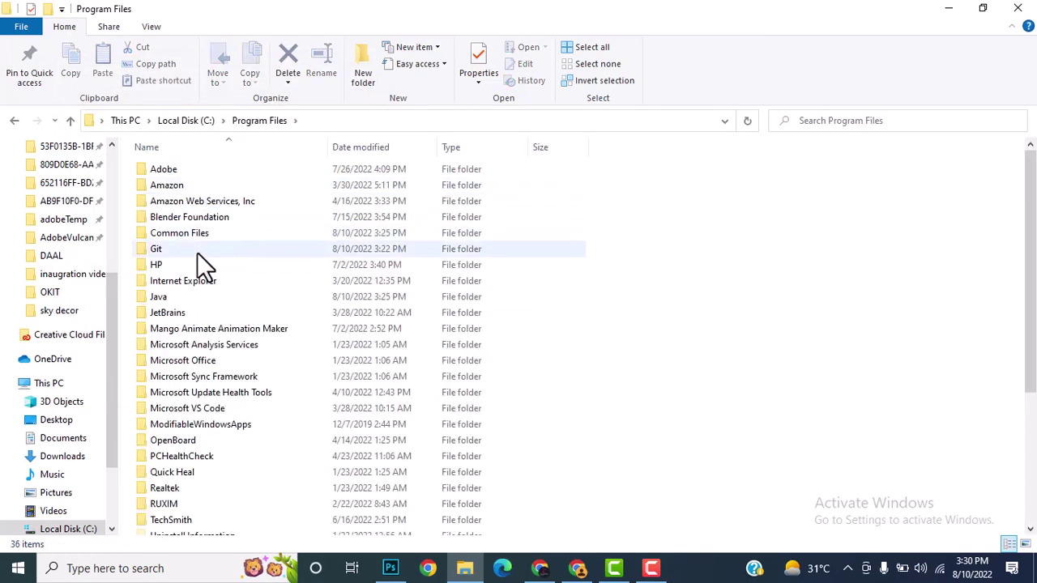
click(196, 297)
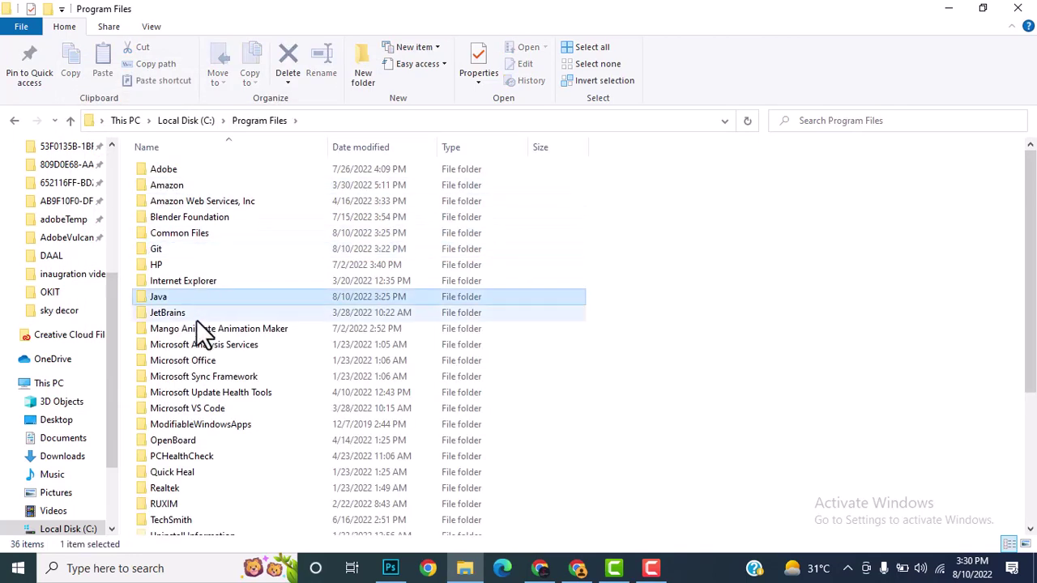
click(189, 173)
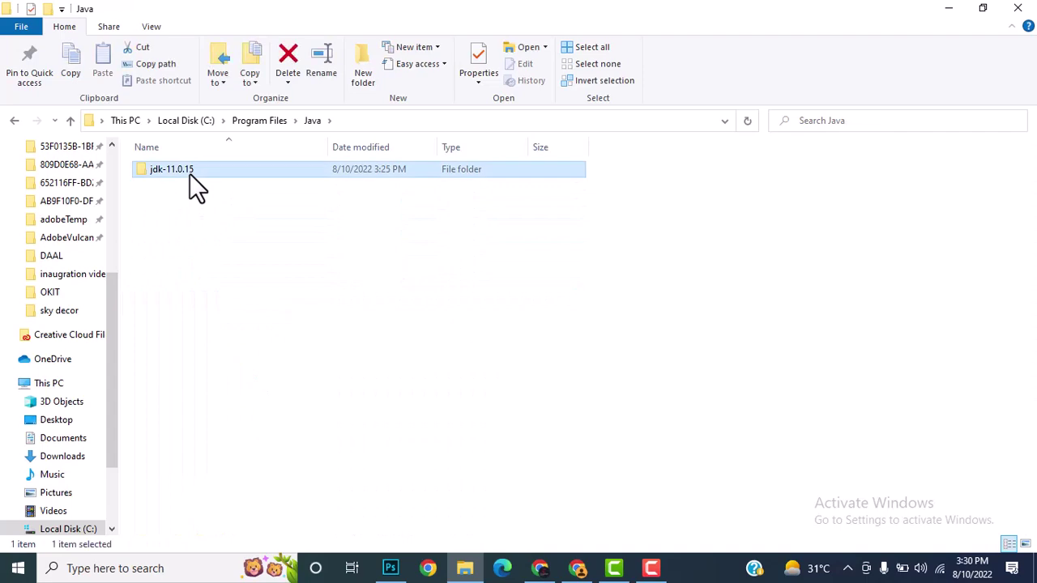
double_click(189, 173)
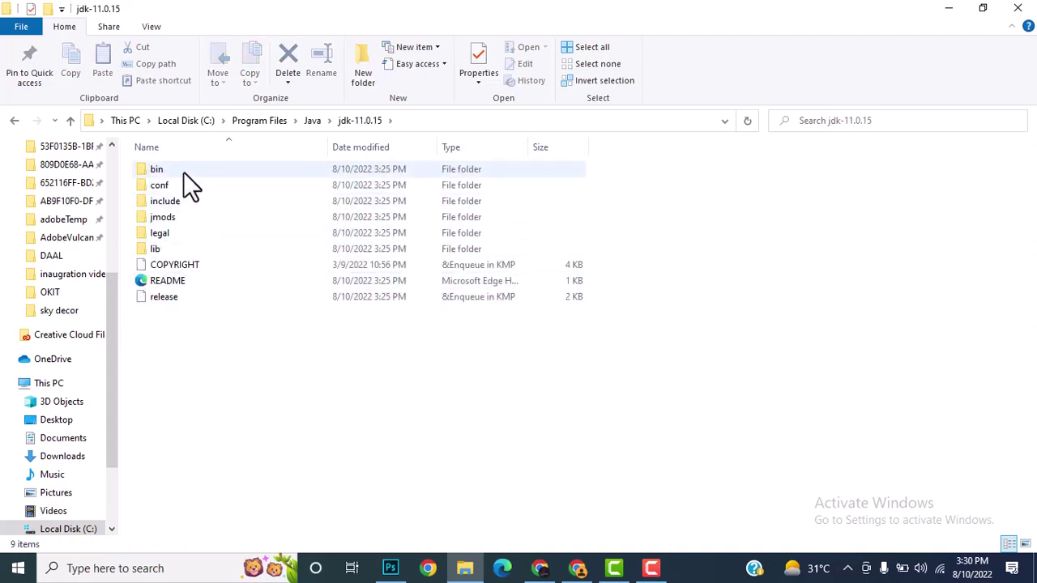
double_click(183, 172)
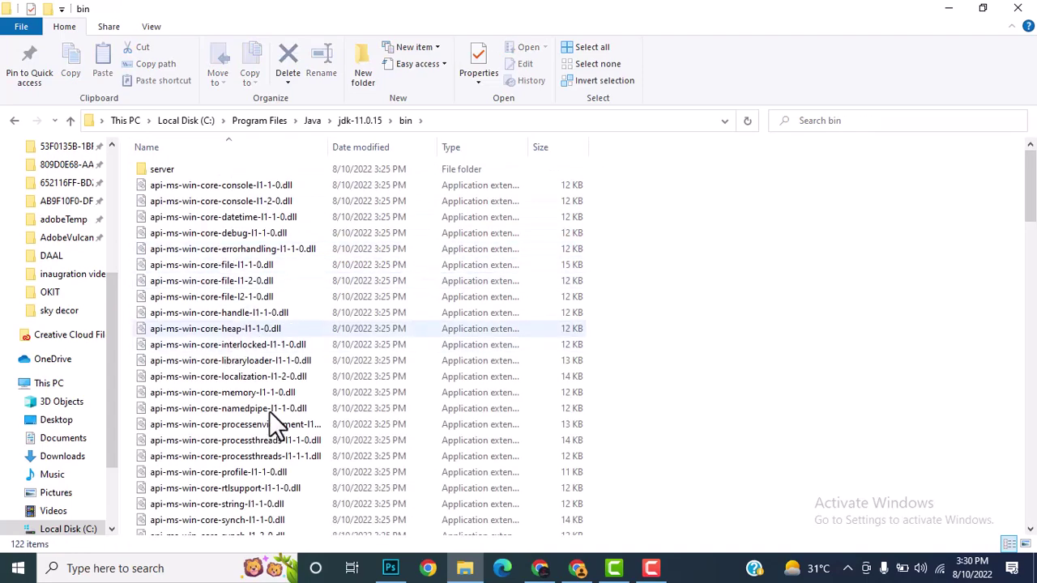
scroll(271, 413, down, 20)
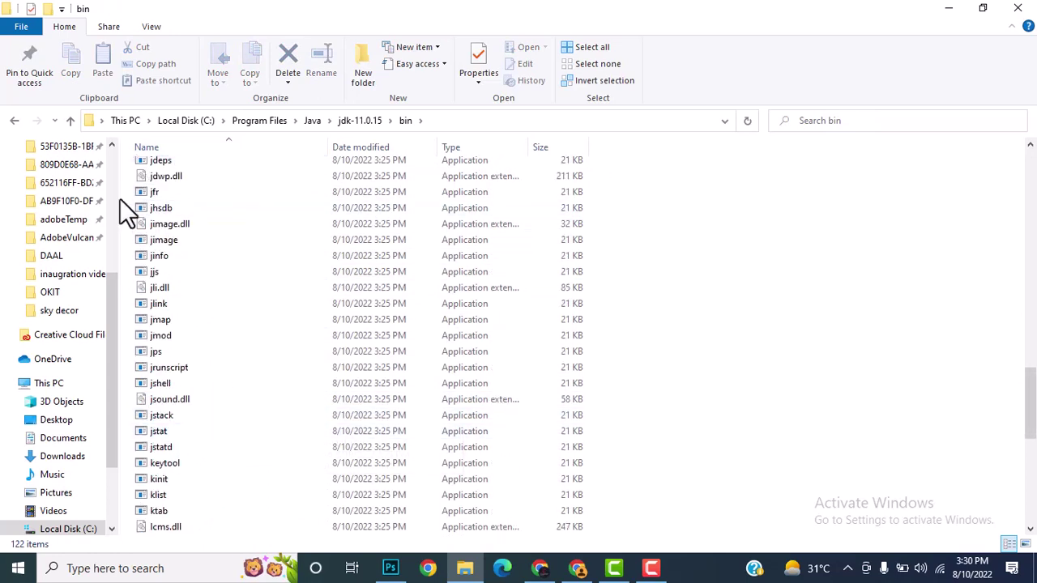
scroll(102, 198, up, 3)
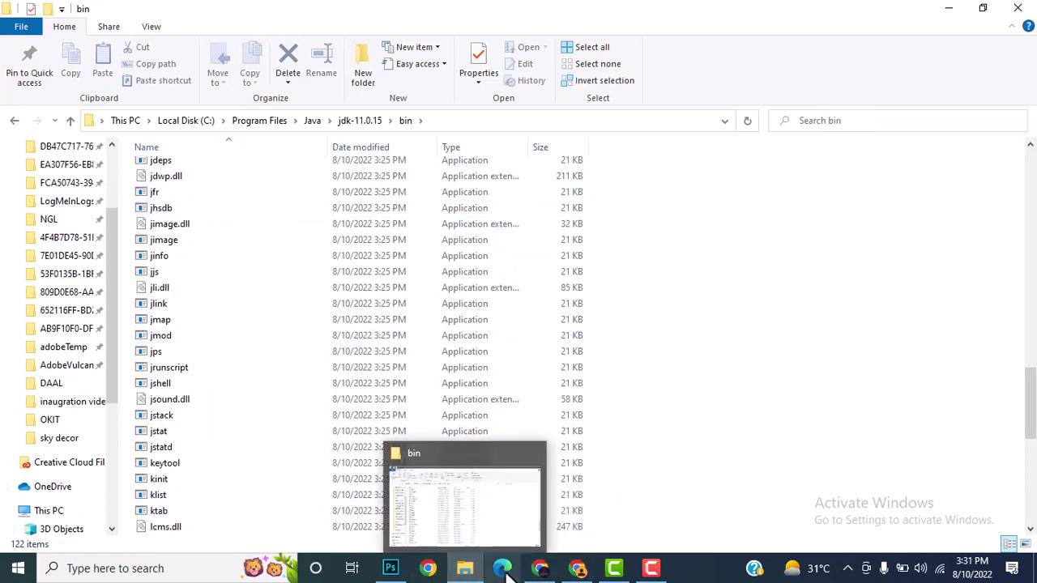
click(538, 508)
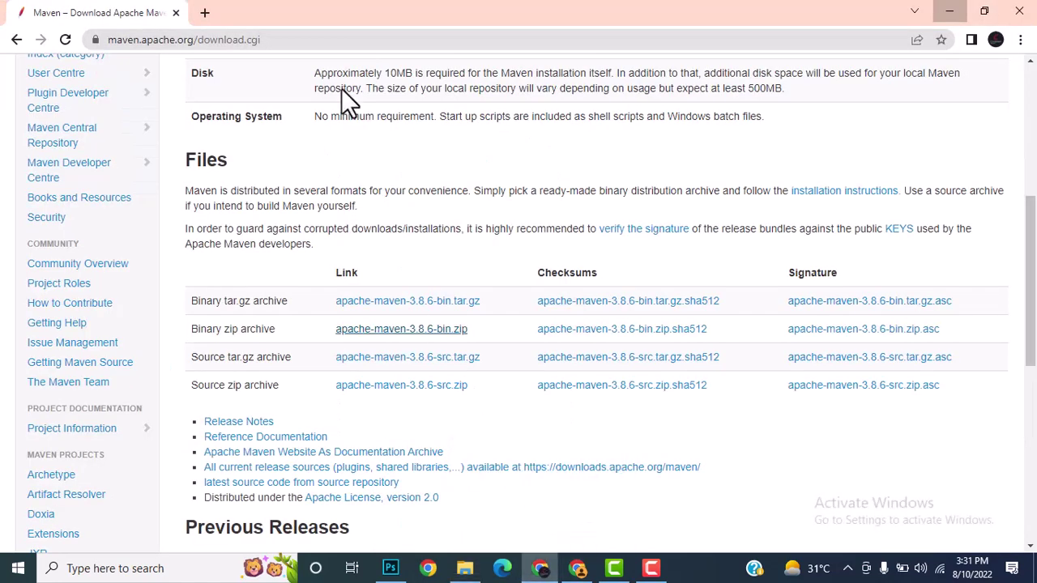
Run mvn --version in Command Prompt, confirming Maven 3.8.6 on Java 11.0.15
click(111, 559)
text(cmd)
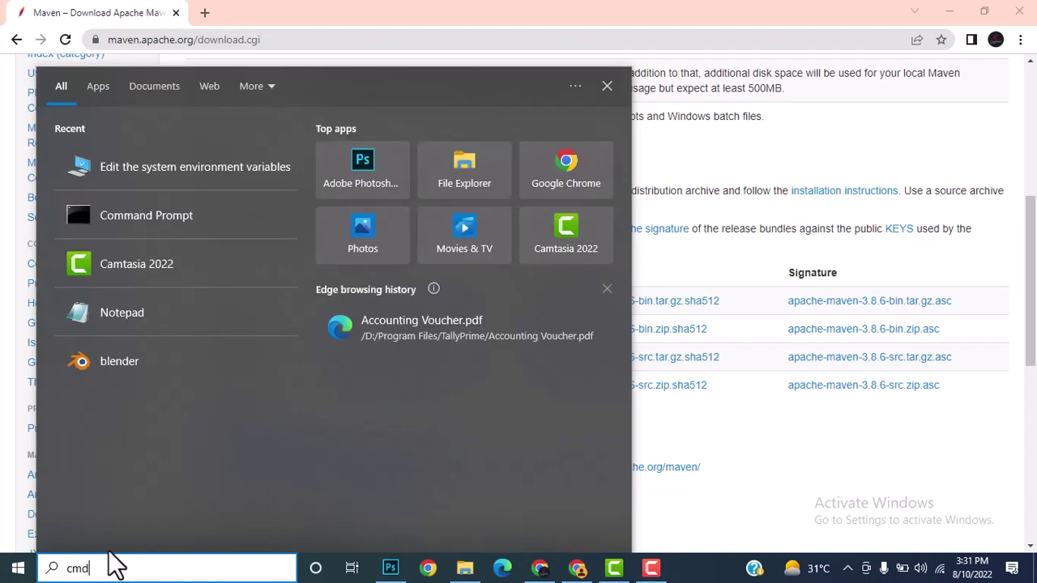
key(Return)
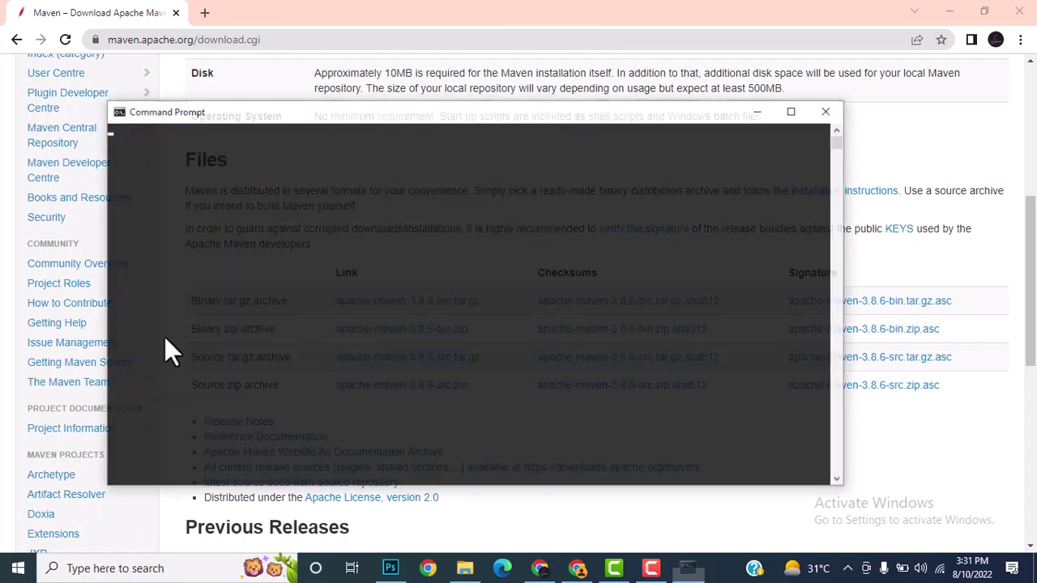
text(ec)
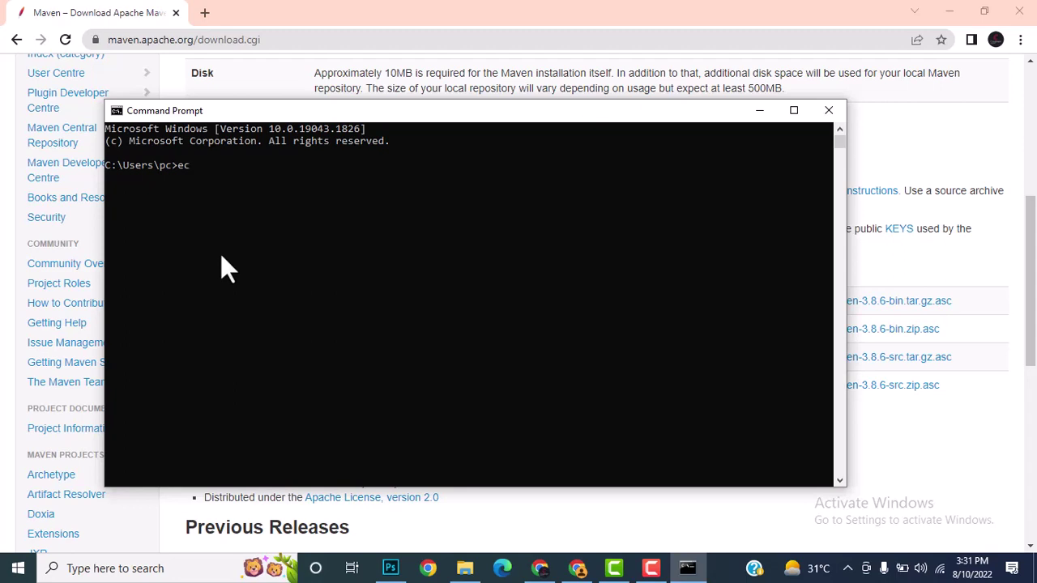
key(BackSpace)
key(BackSpace)
text(mave)
key(BackSpace)
key(BackSpace)
key(BackSpace)
text(vn --version)
key(Return)
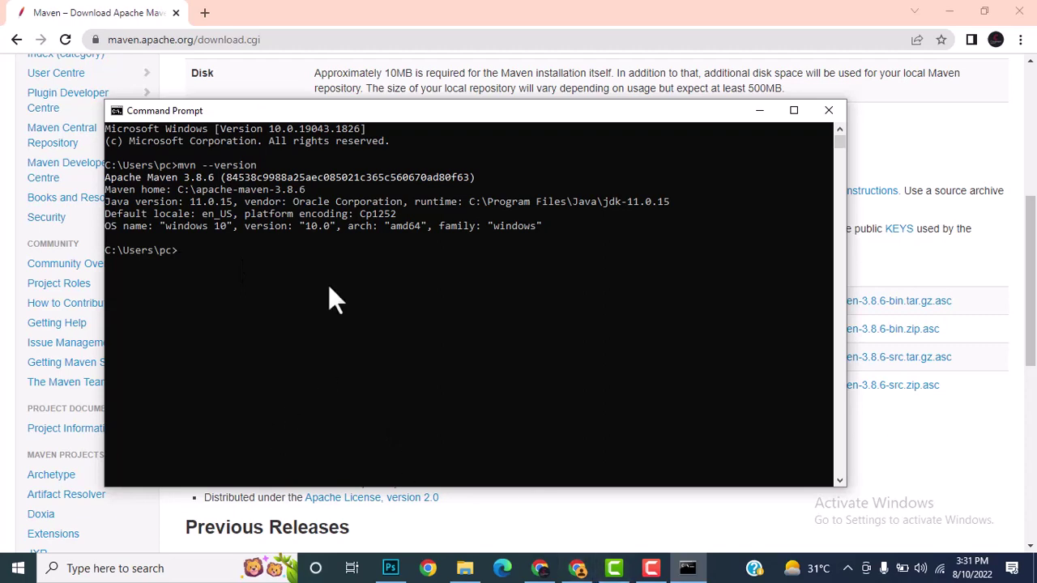
drag(686, 202, 140, 201)
Close Command Prompt and search for jenkins in a new Chrome tab
click(827, 107)
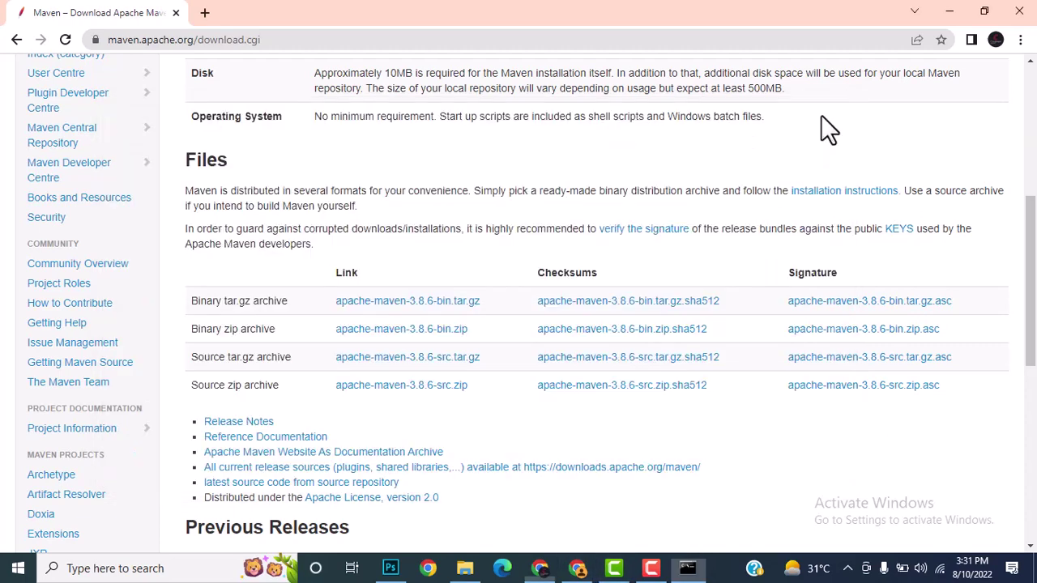
click(72, 568)
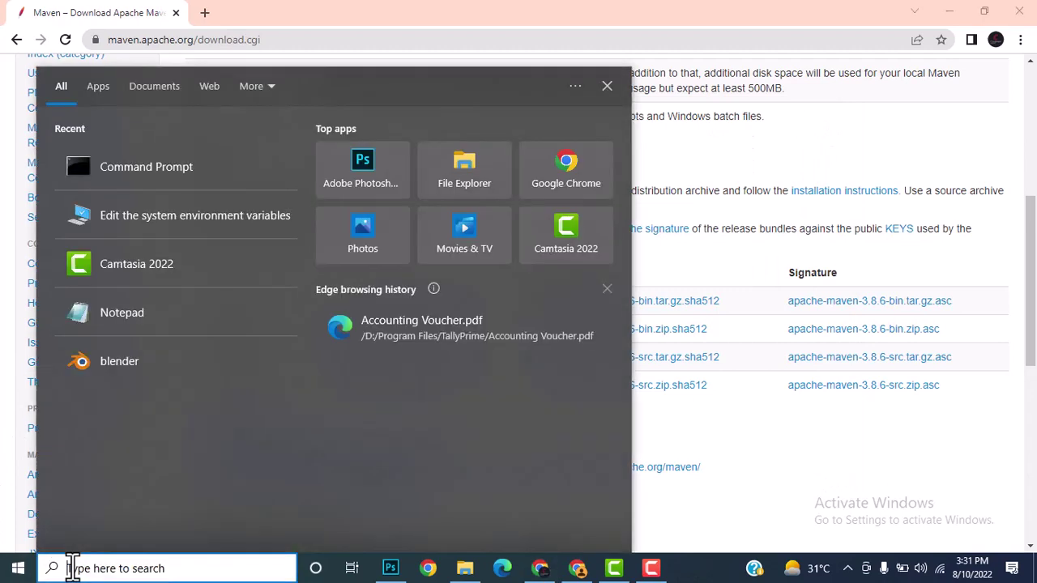
click(713, 172)
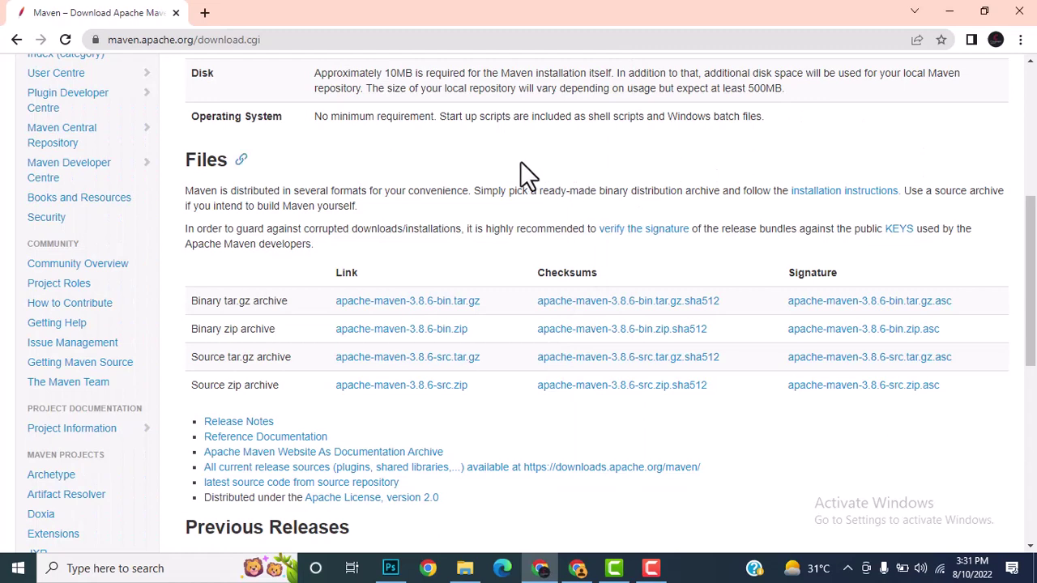
click(206, 12)
text(jenkins)
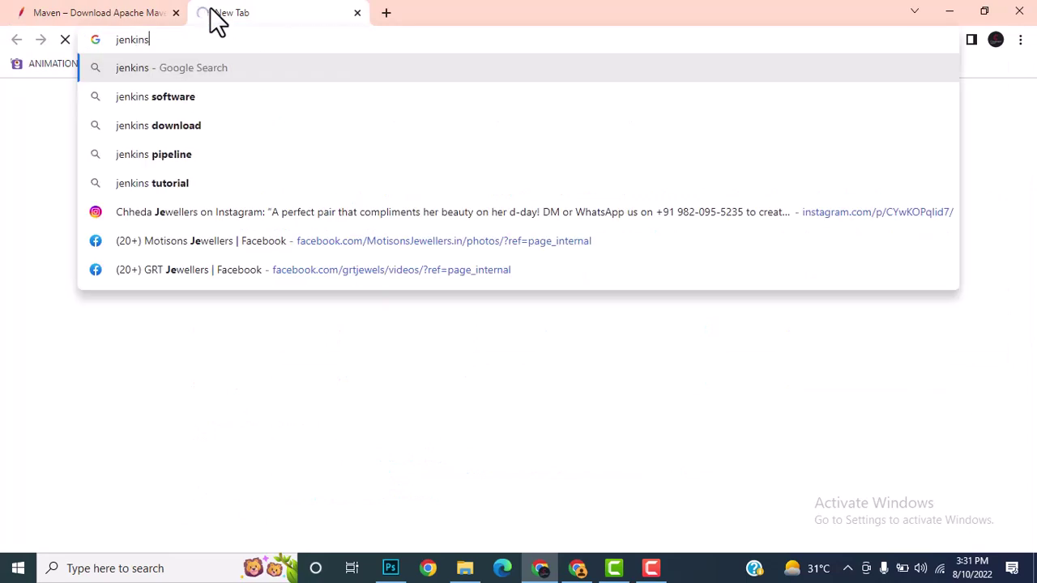
key(Return)
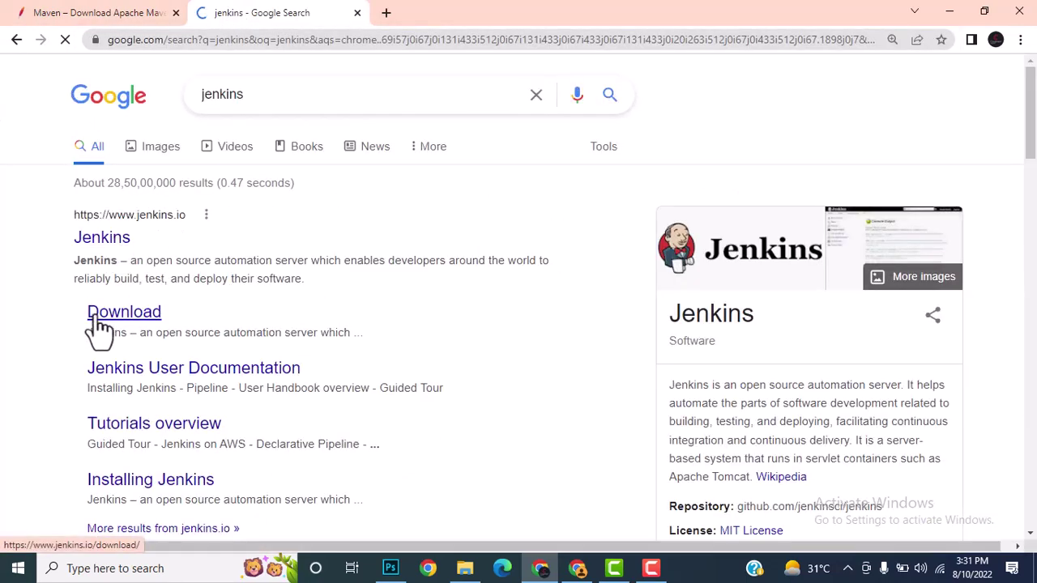
Download the stable Jenkins installer for Windows from the jenkins.io download page
click(97, 324)
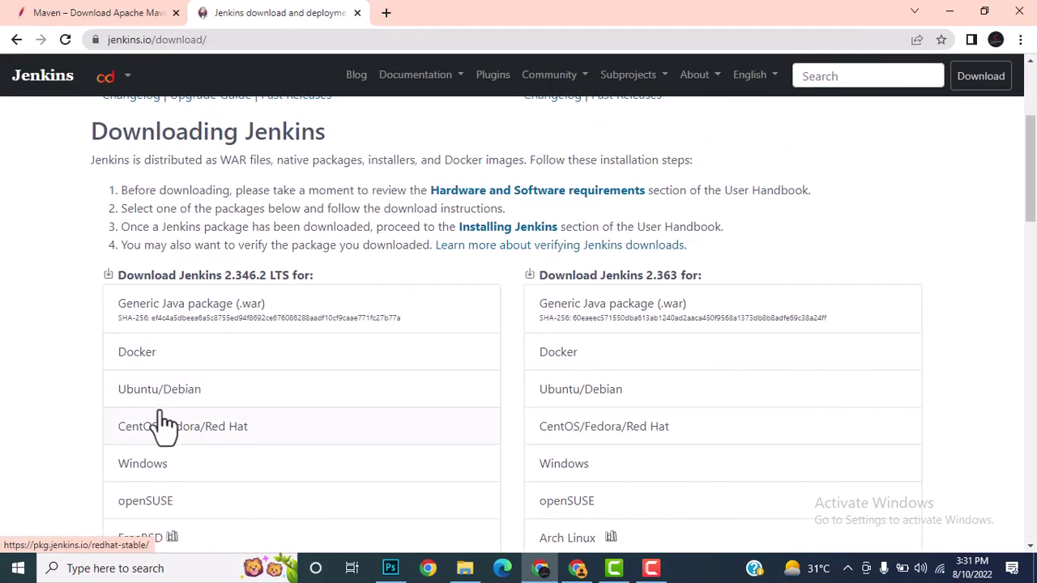
scroll(158, 421, down, 2)
click(158, 314)
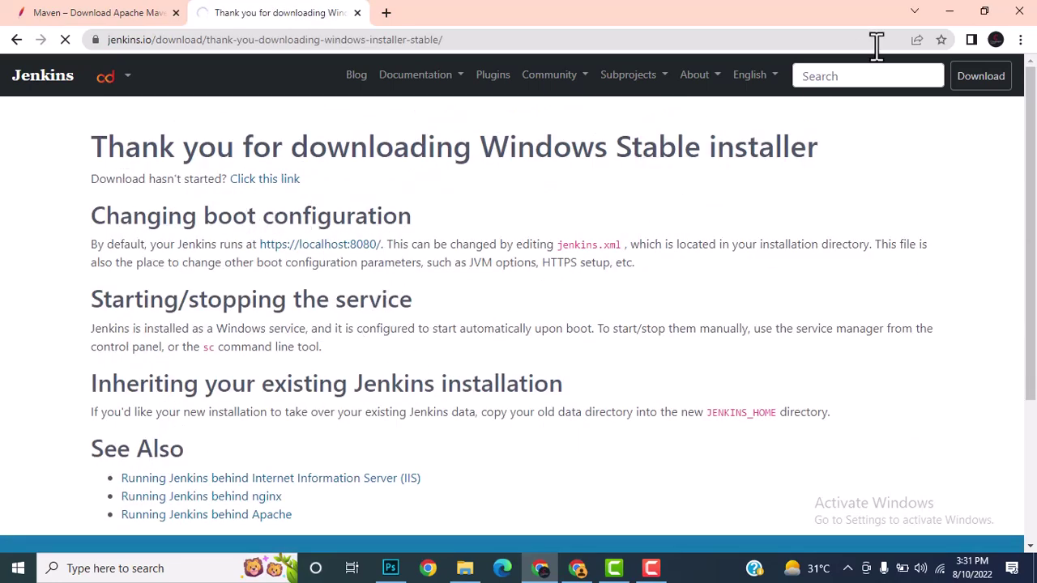
Bring back Chrome's Jenkins page and run the downloaded jenkins.msi
click(951, 12)
click(946, 13)
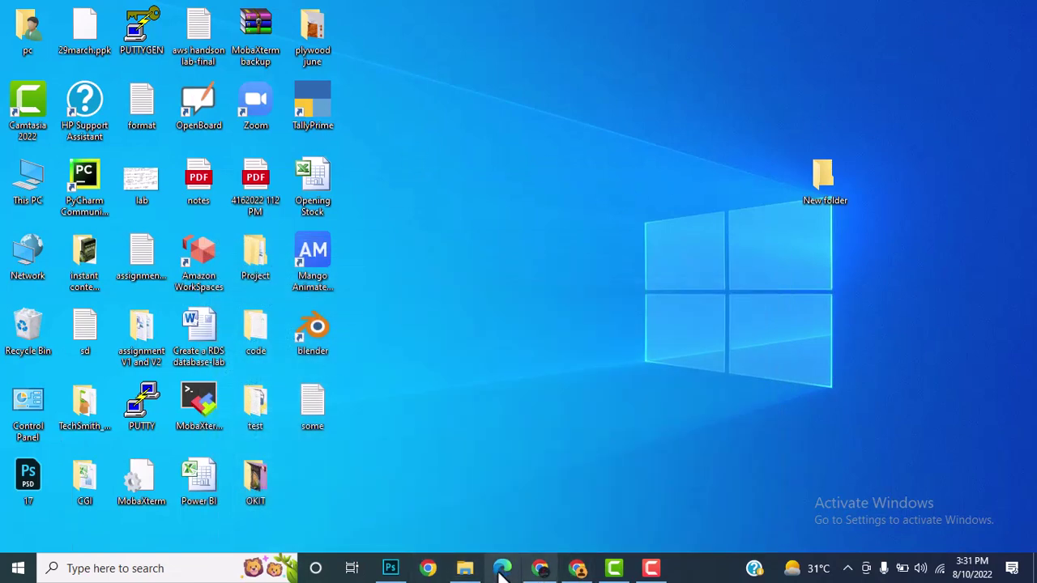
click(540, 568)
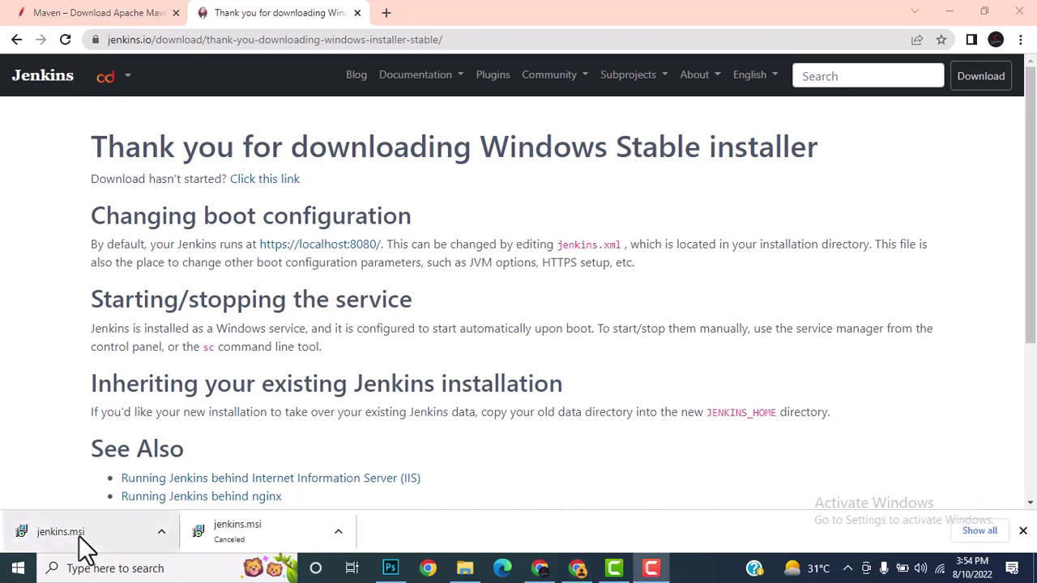
click(80, 539)
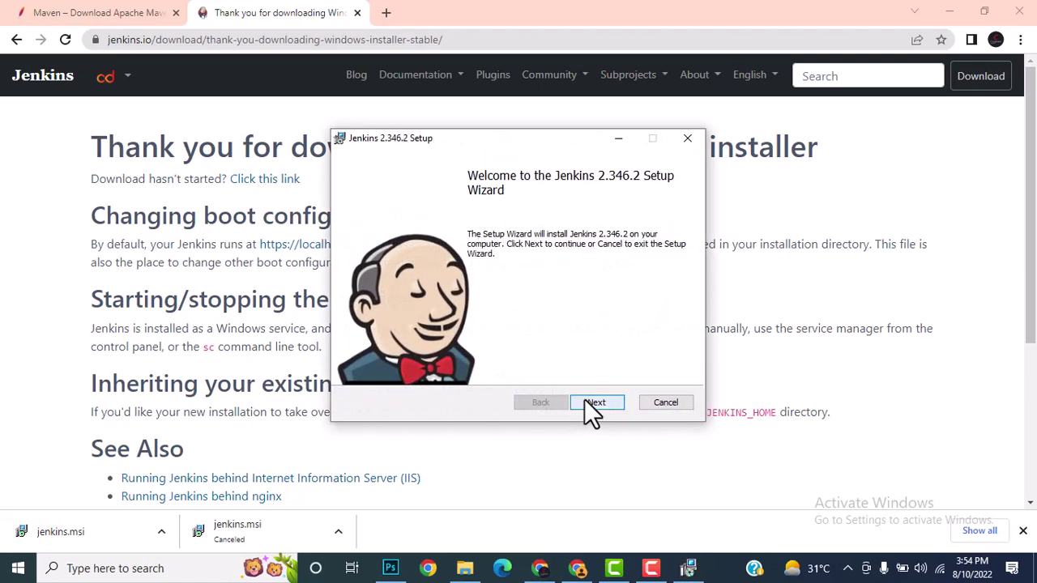
Keep the default install folder, run the service as LocalSystem, and test port 8080
click(584, 398)
click(609, 407)
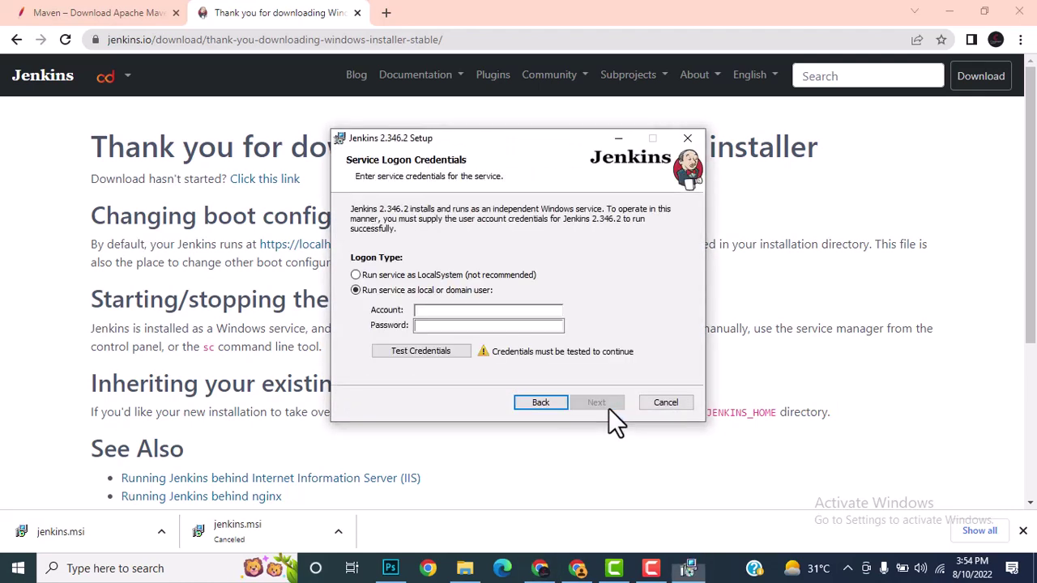
click(438, 275)
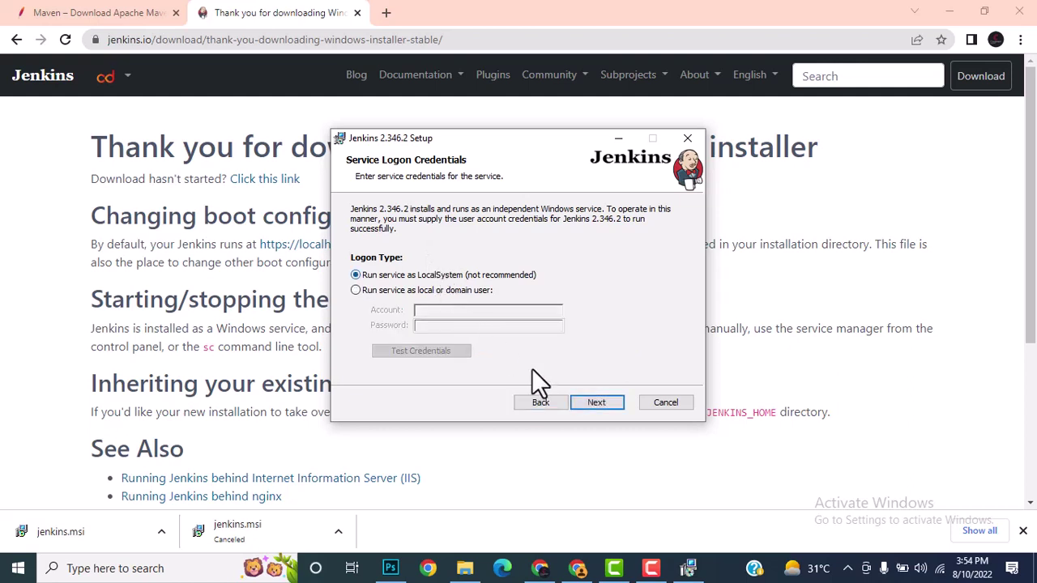
click(596, 403)
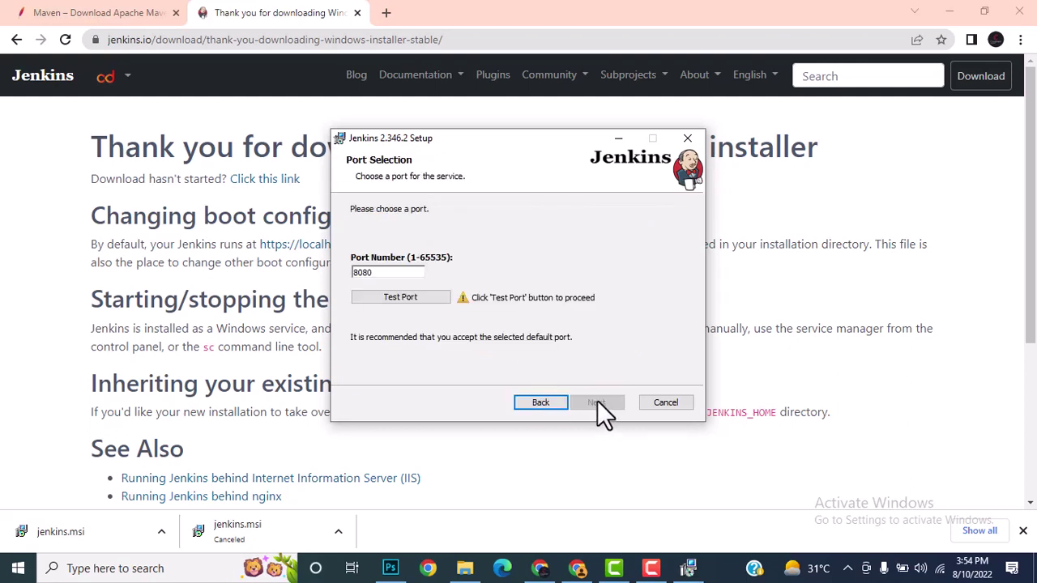
click(424, 298)
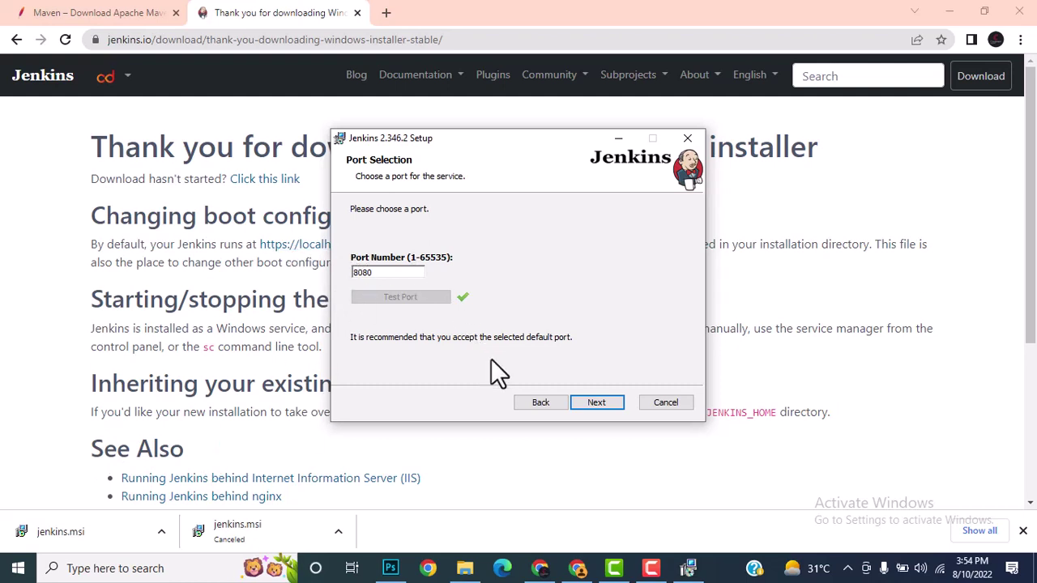
click(595, 402)
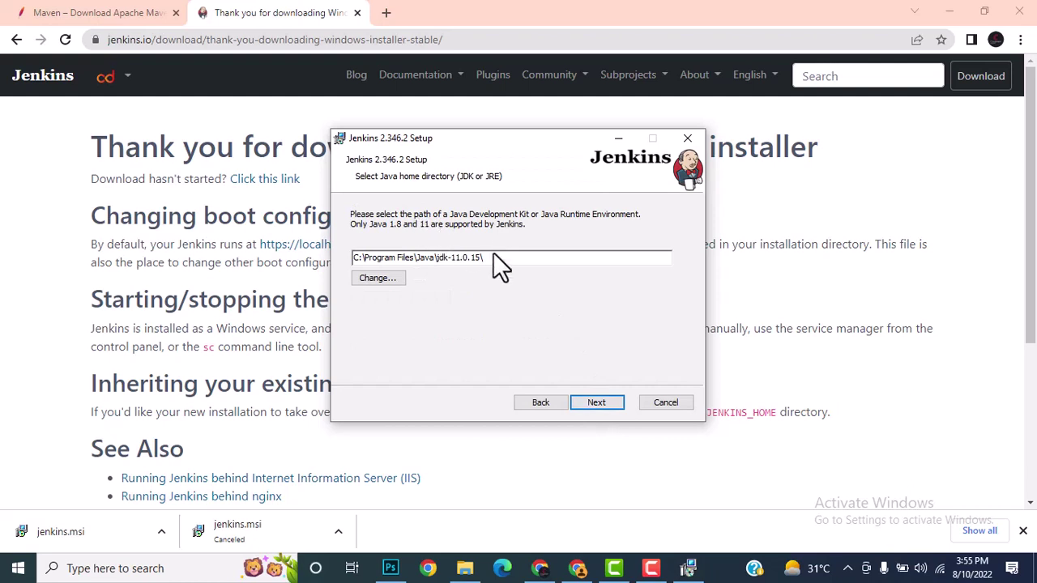
Confirm C:\Program Files\Java\jdk-11.0.15\ as the Java home and continue
drag(492, 257, 328, 273)
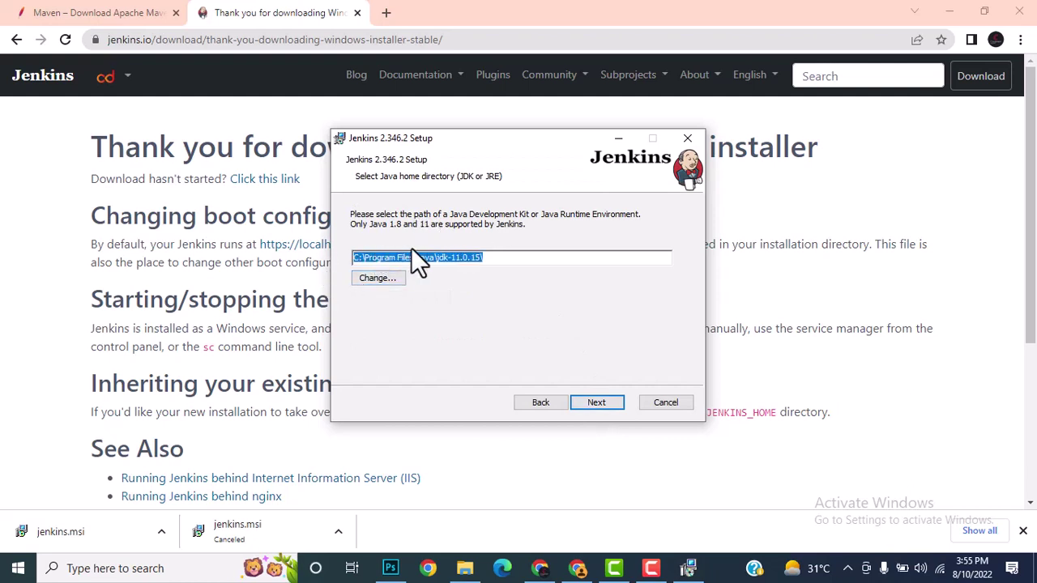
click(460, 257)
click(380, 278)
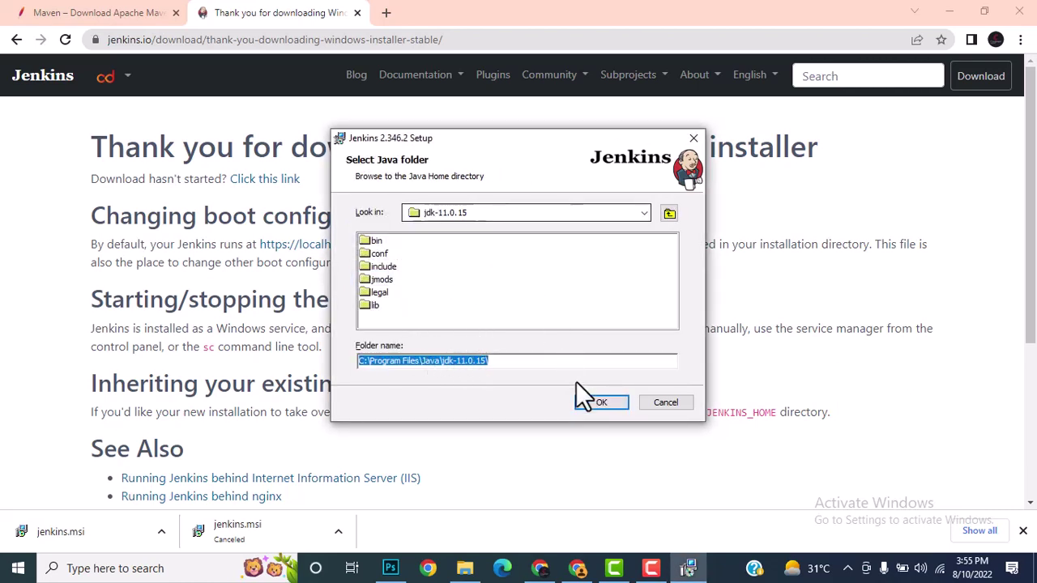
click(604, 405)
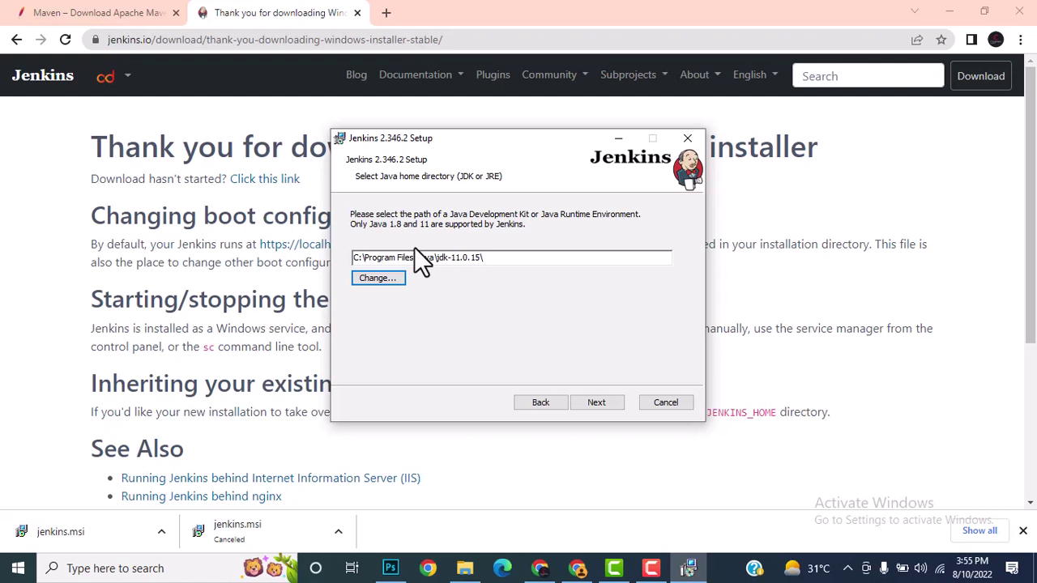
click(594, 404)
Install Jenkins 2.346.2 and finish the setup wizard, returning to the Jenkins download page
click(601, 401)
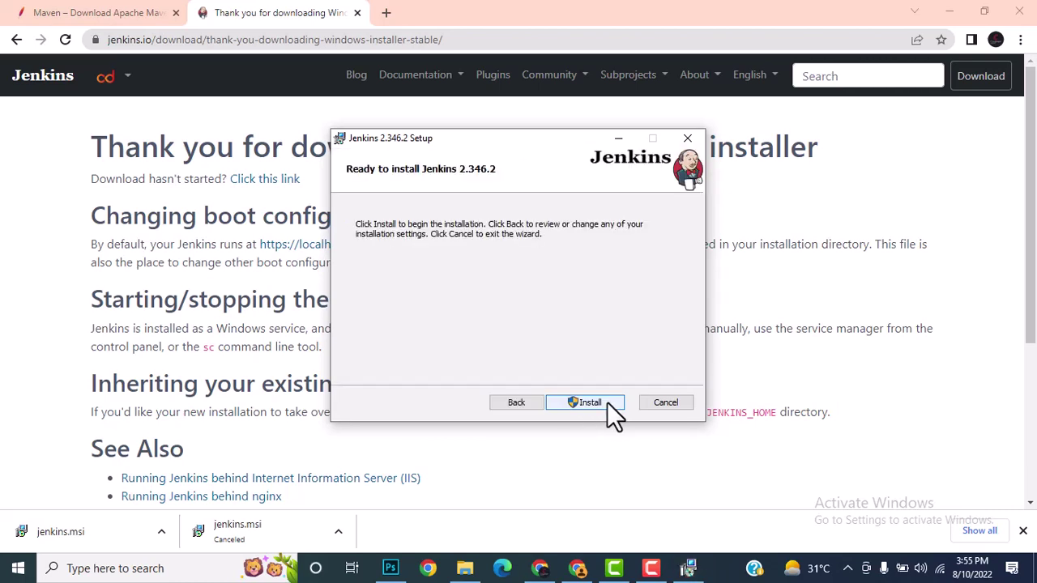
click(607, 402)
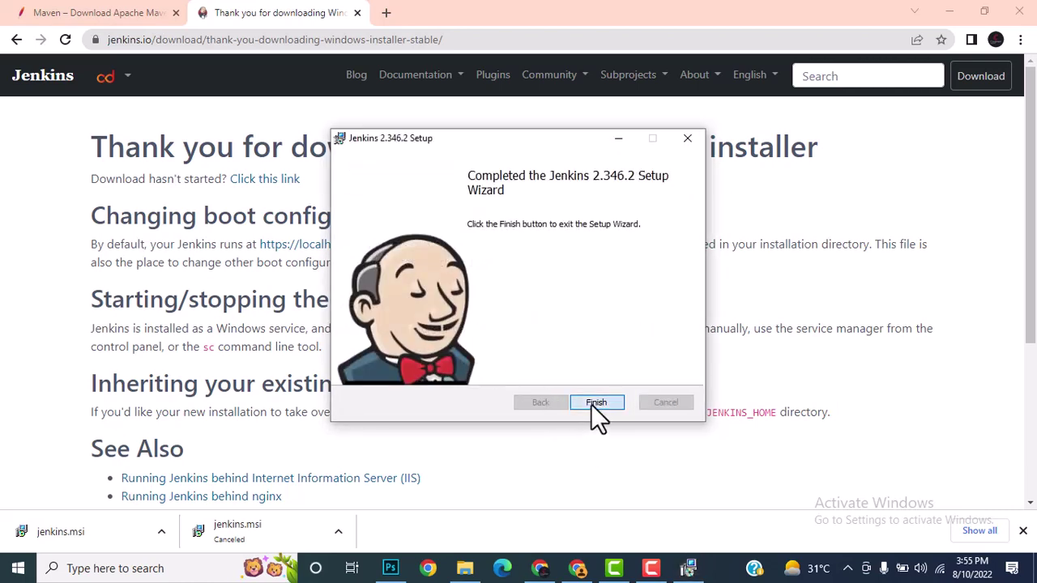
click(592, 404)
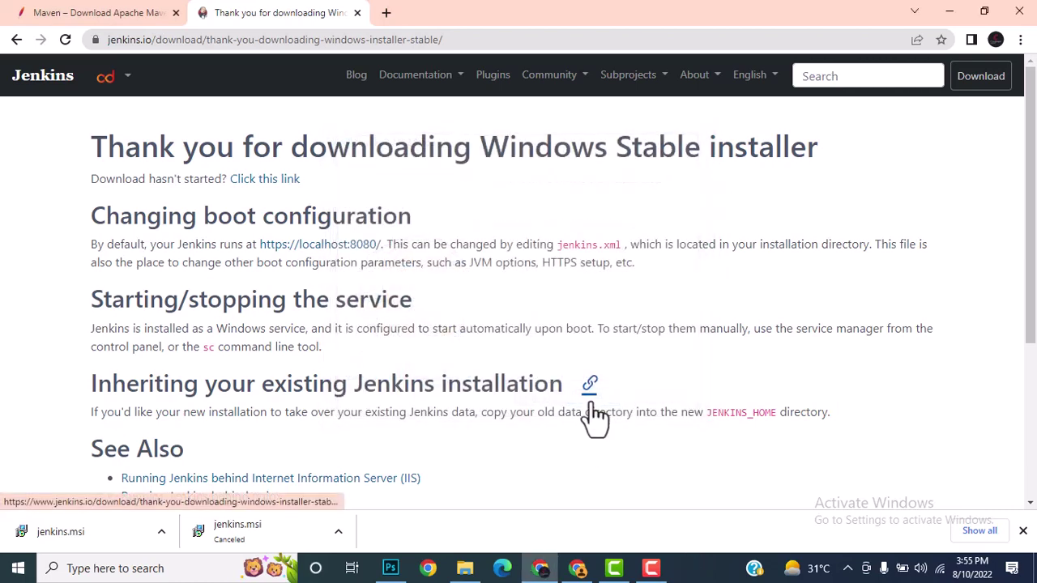
right_click(306, 245)
click(325, 255)
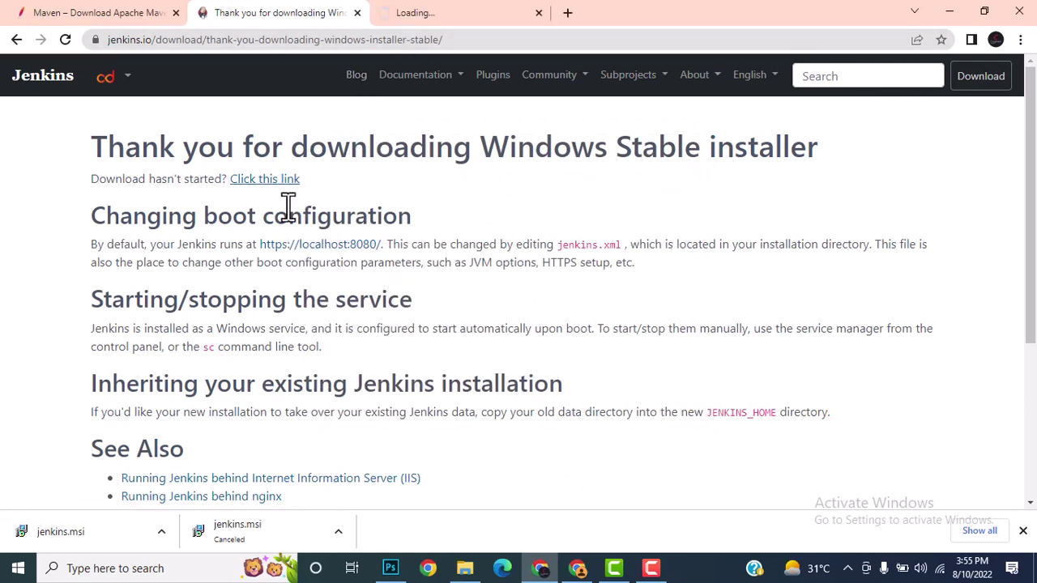
click(420, 12)
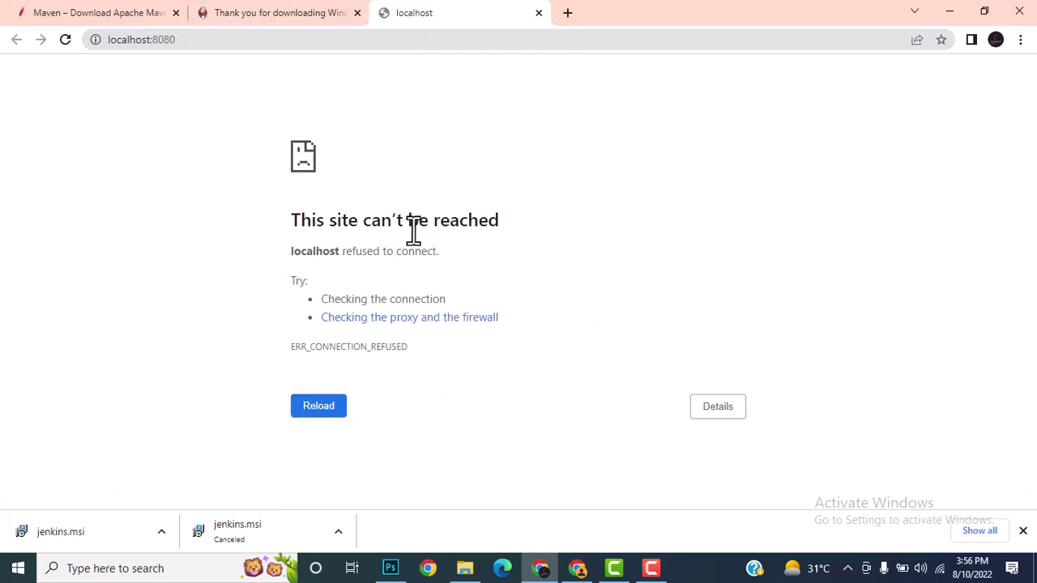
click(114, 41)
double_click(112, 40)
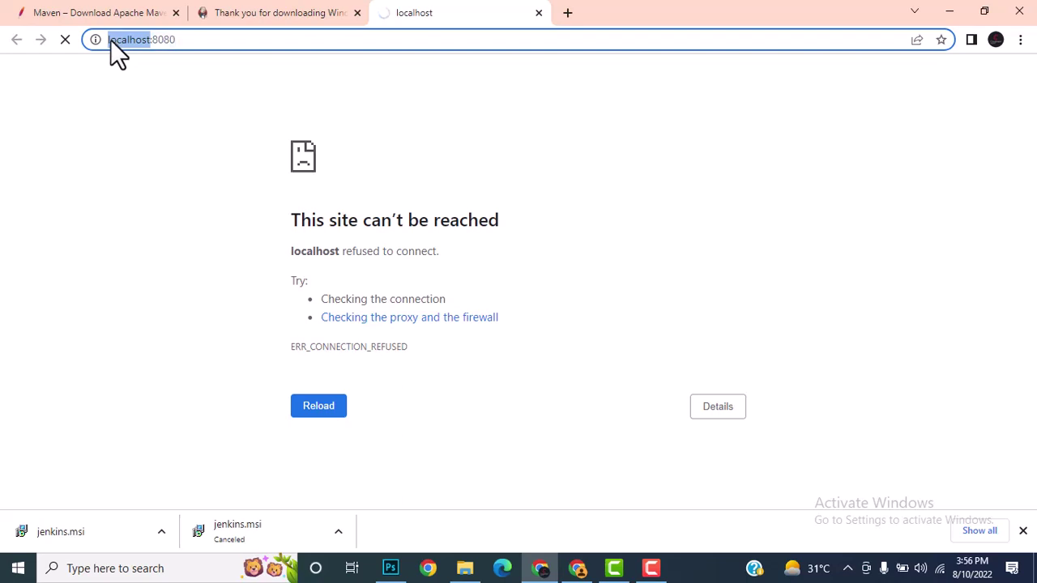
click(108, 39)
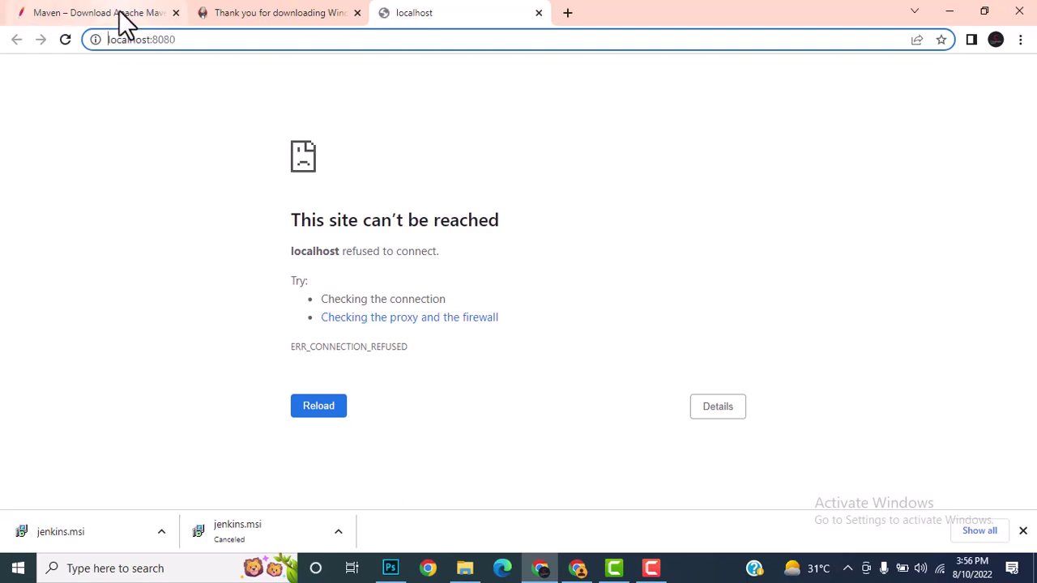
text(https)
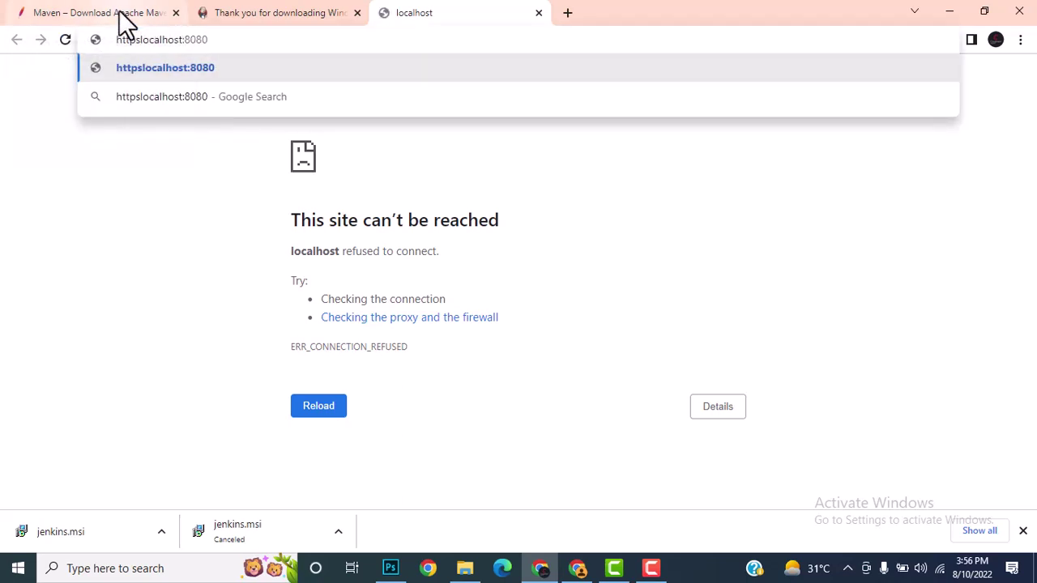
text(://)
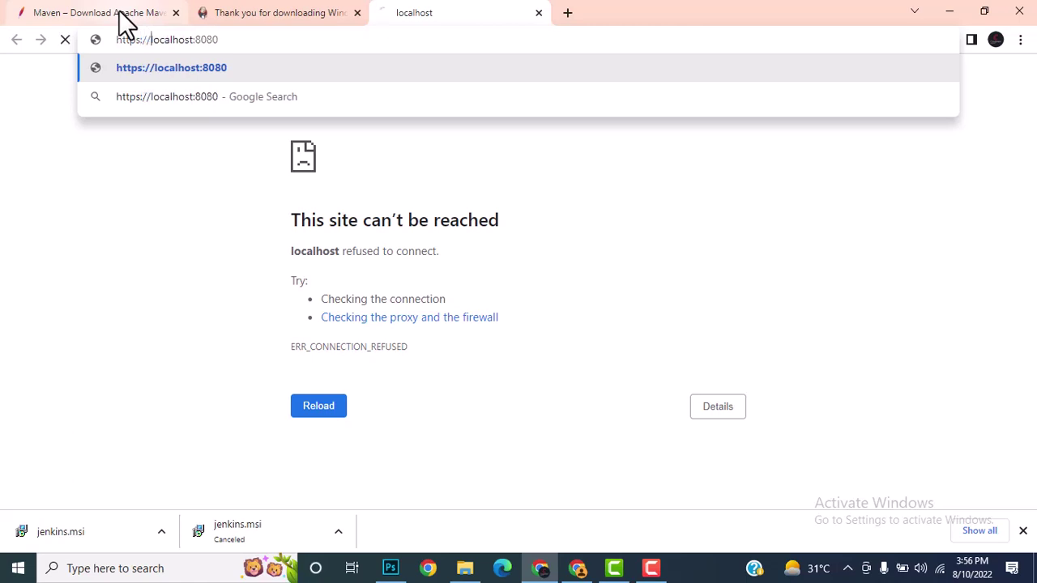
key(Return)
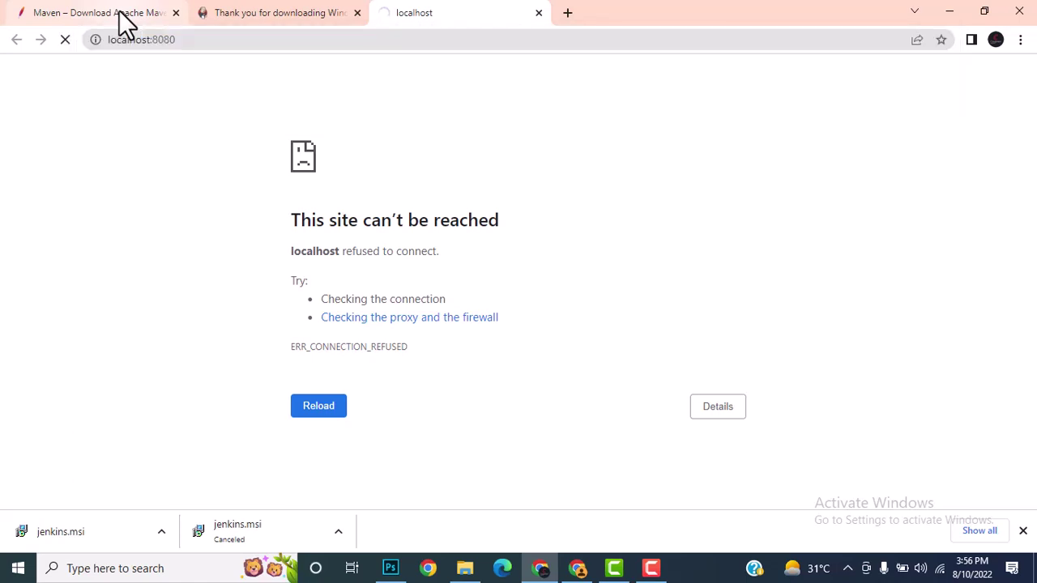
click(225, 15)
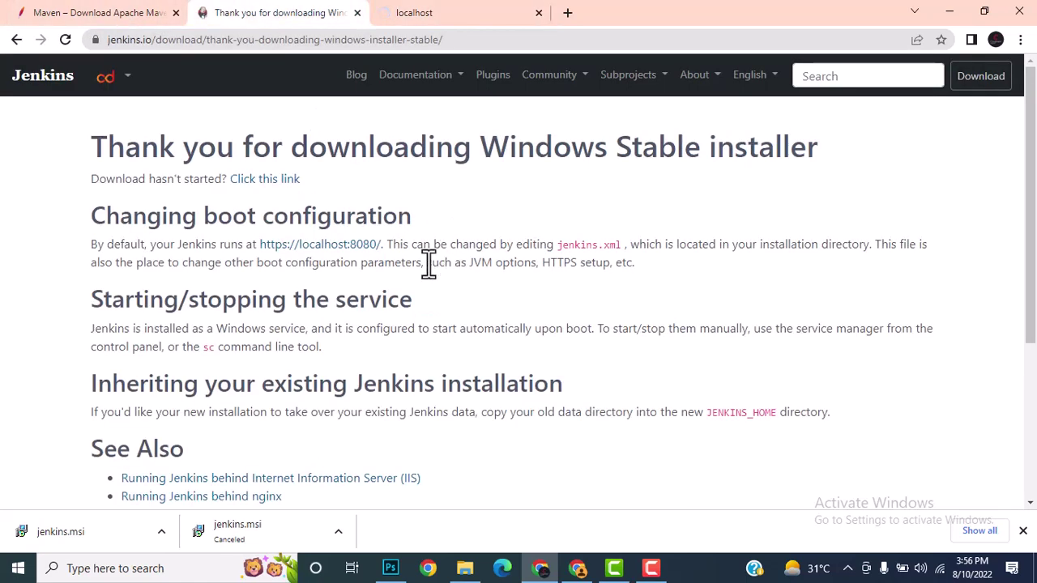
click(472, 12)
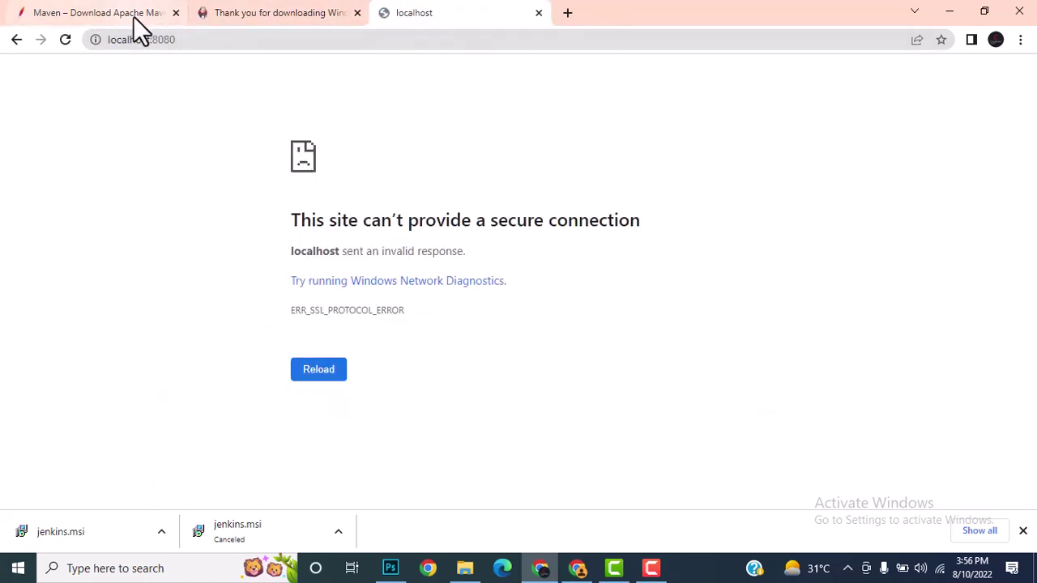
click(151, 39)
key(Return)
click(567, 12)
text(http)
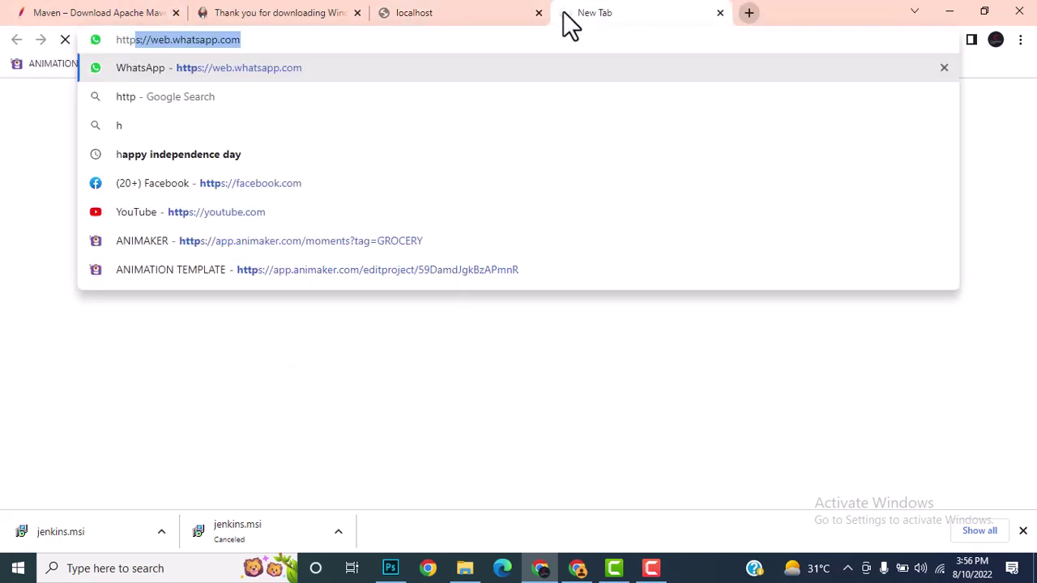
text(d://local)
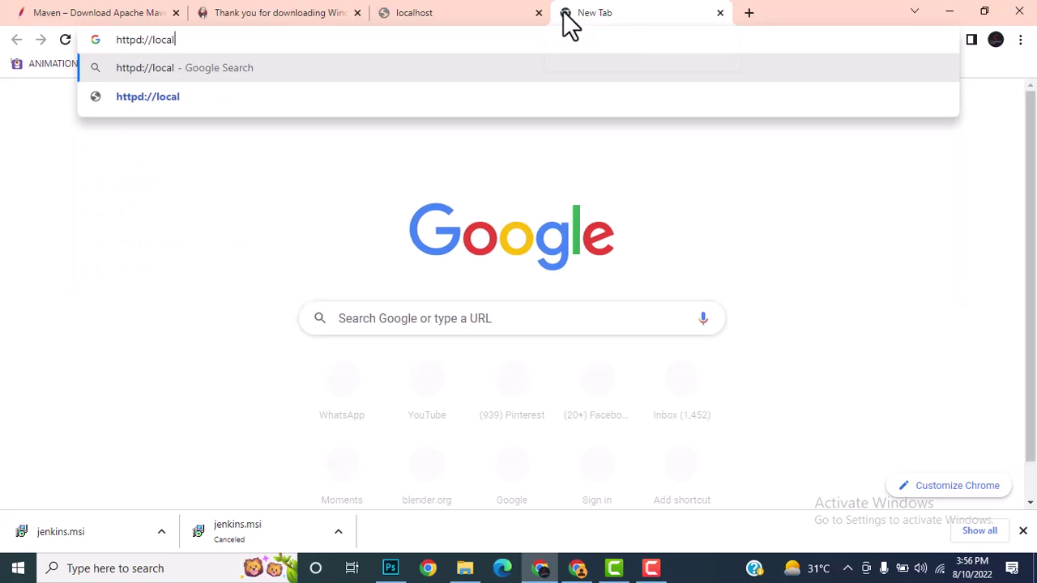
key(BackSpace)
key(BackSpace)
key(BackSpace)
key(BackSpace)
key(BackSpace)
key(BackSpace)
key(BackSpace)
key(BackSpace)
key(BackSpace)
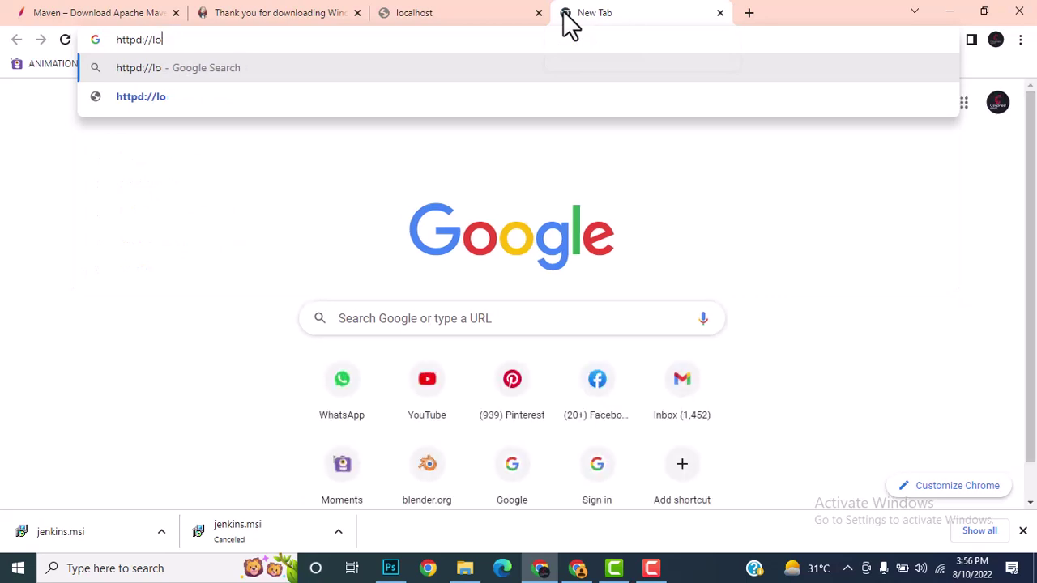
text(:/)
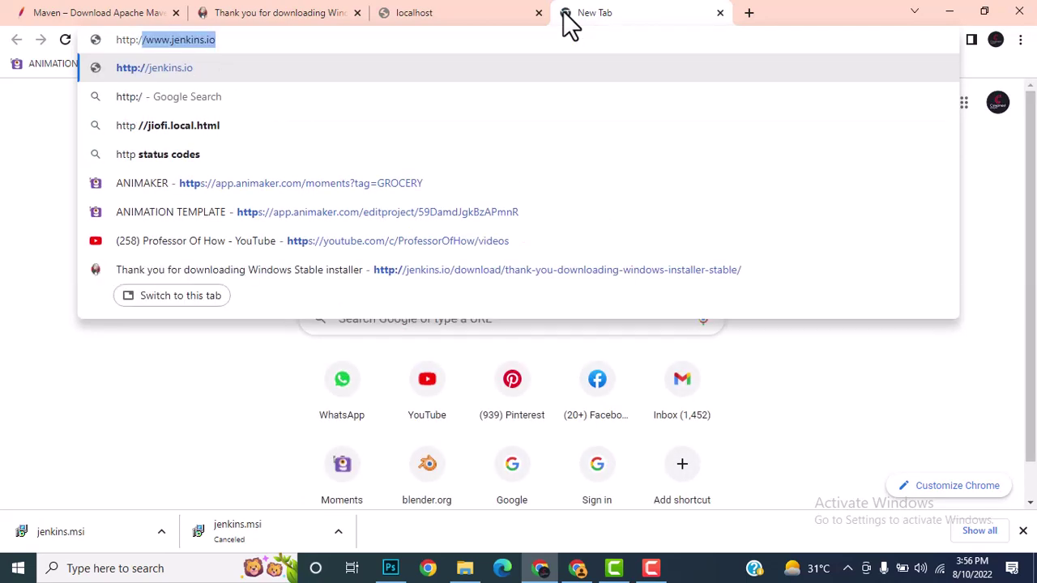
text(/localhos)
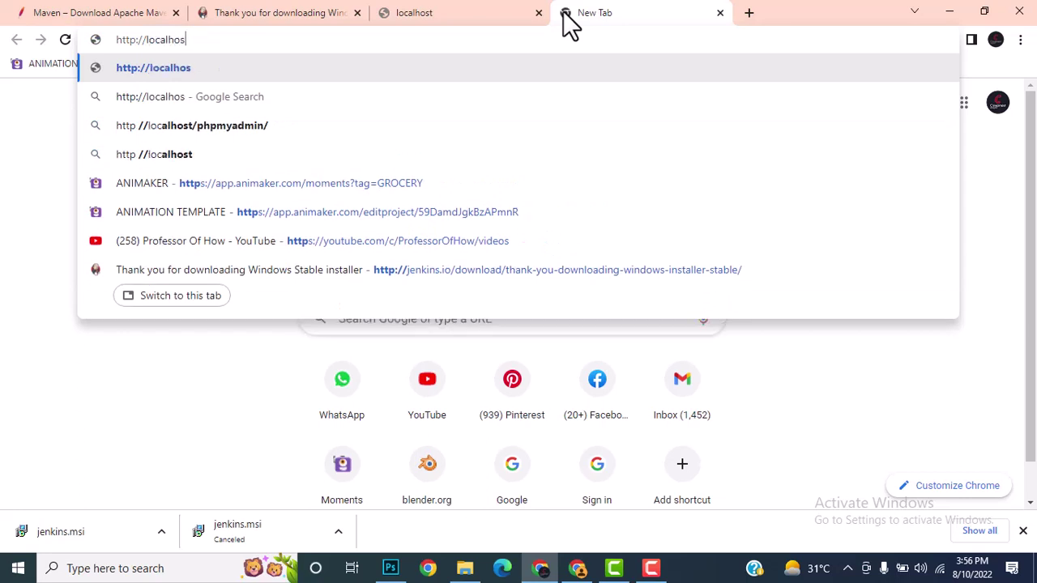
text(t:8080)
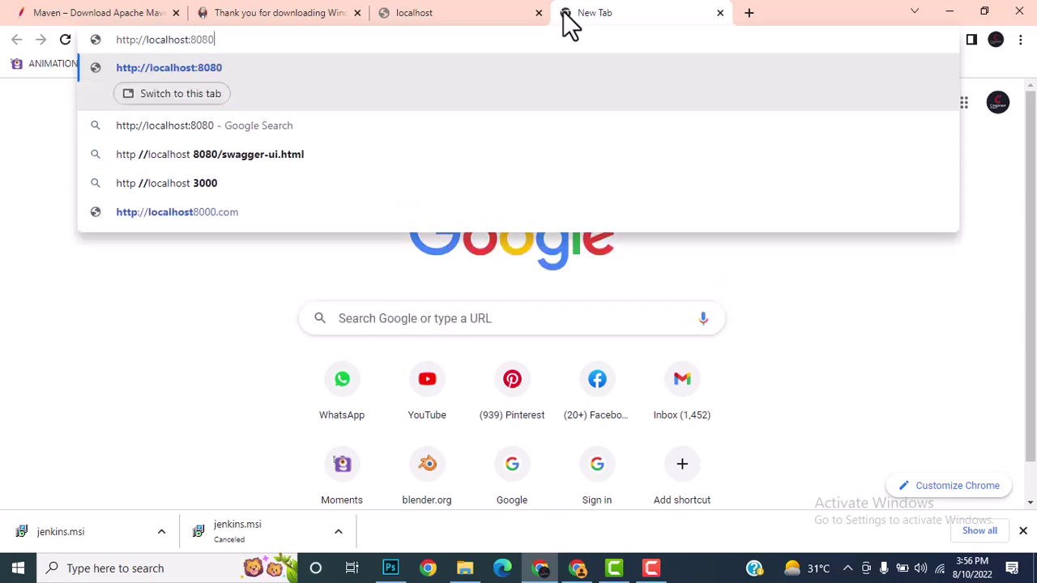
key(Return)
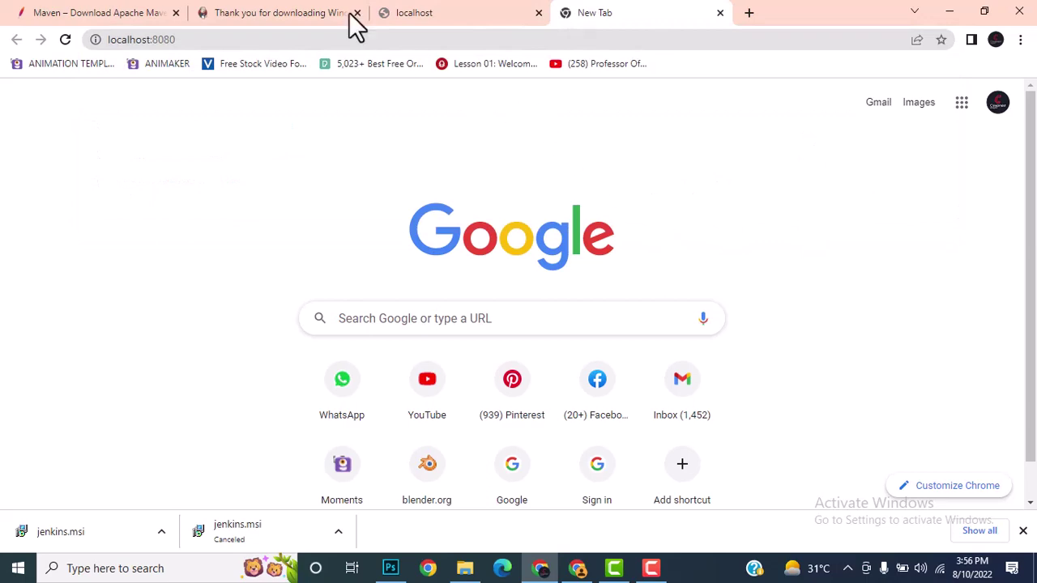
Compare the open tabs and highlight localhost:8080 in the Jenkins thank-you page's instructions
click(283, 12)
click(418, 13)
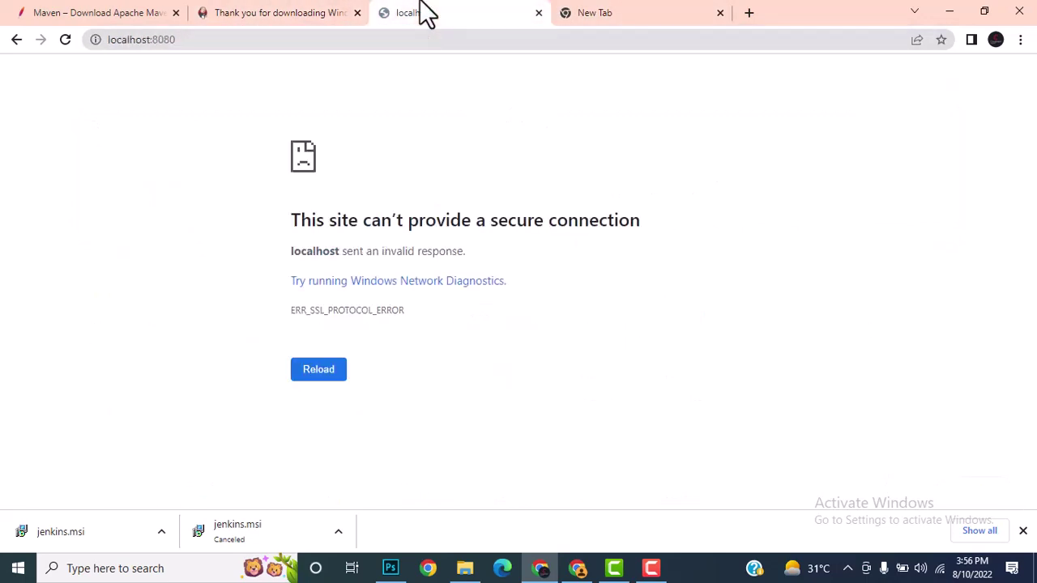
click(594, 12)
click(315, 12)
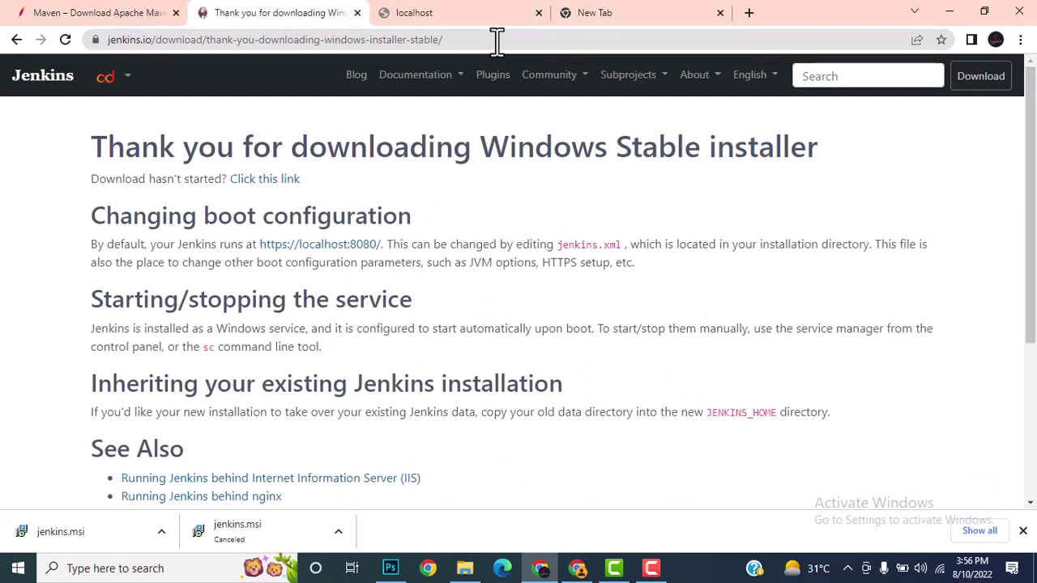
click(618, 17)
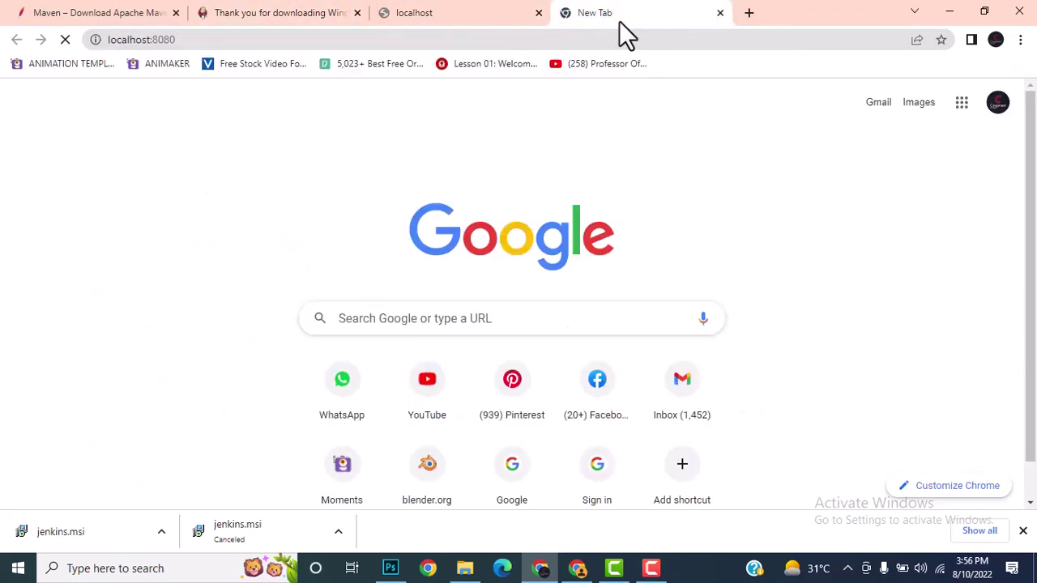
click(375, 15)
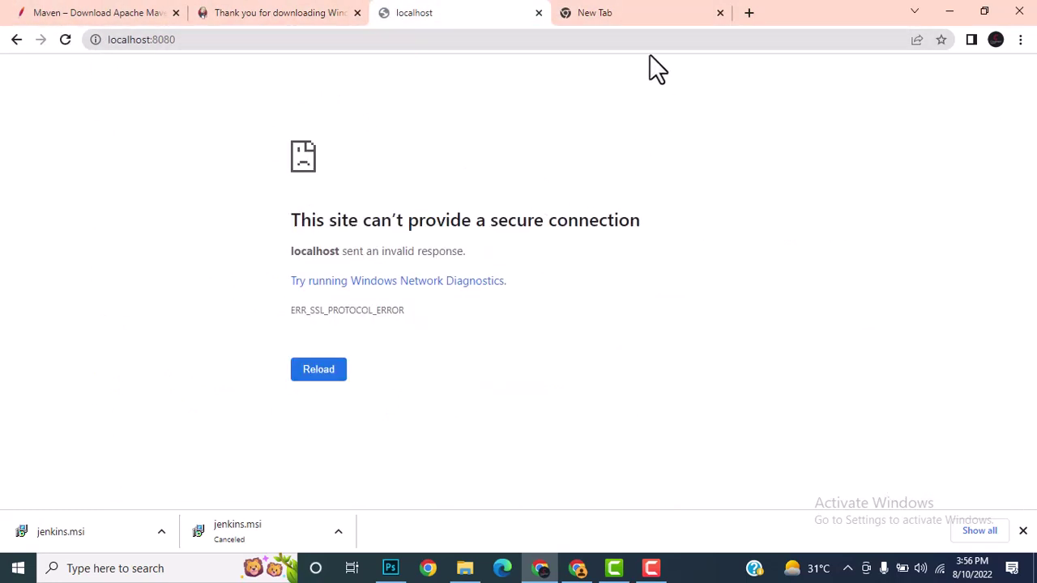
click(640, 13)
click(267, 13)
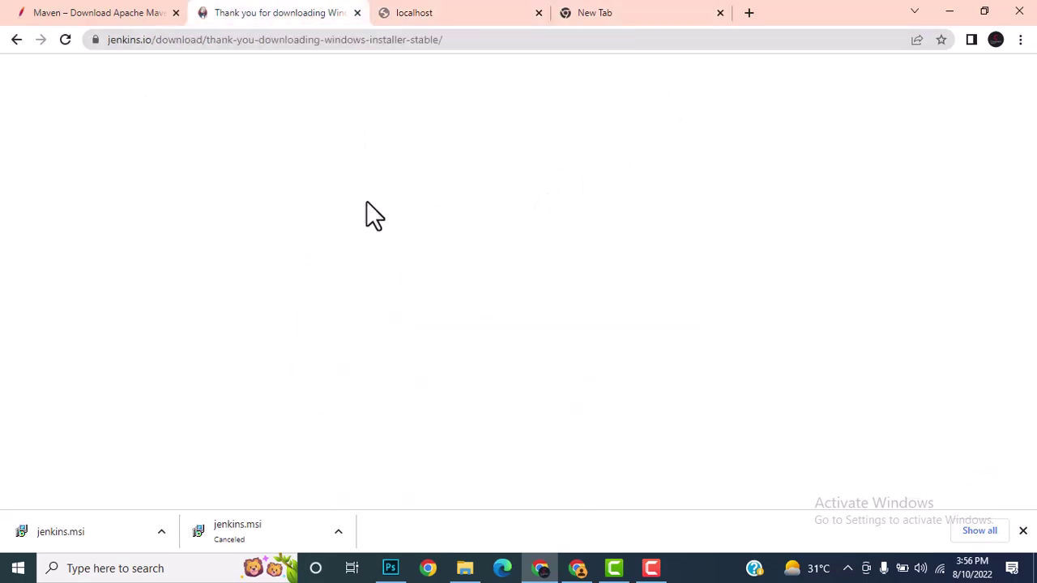
drag(387, 247, 309, 249)
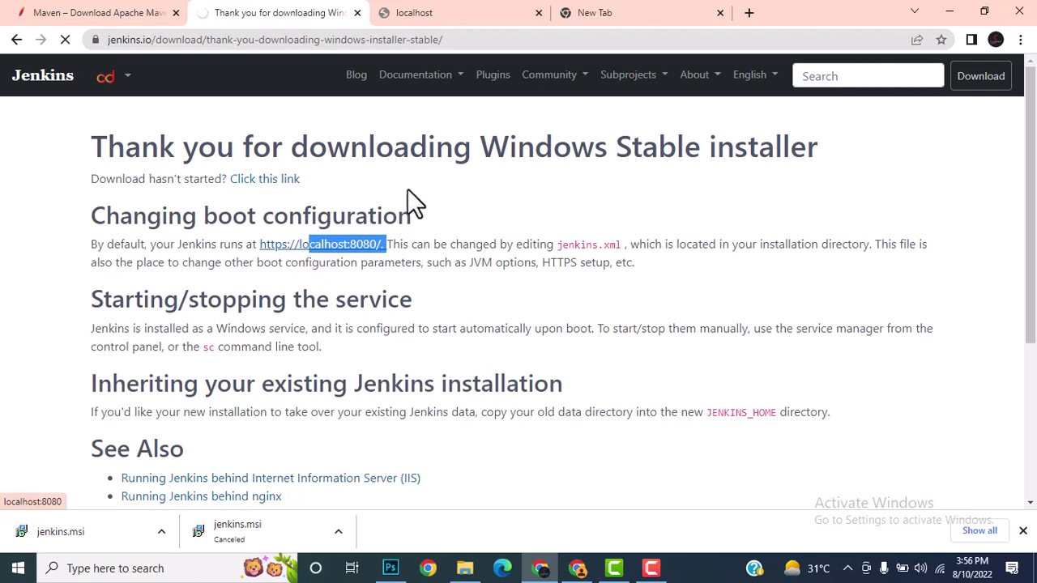
click(502, 165)
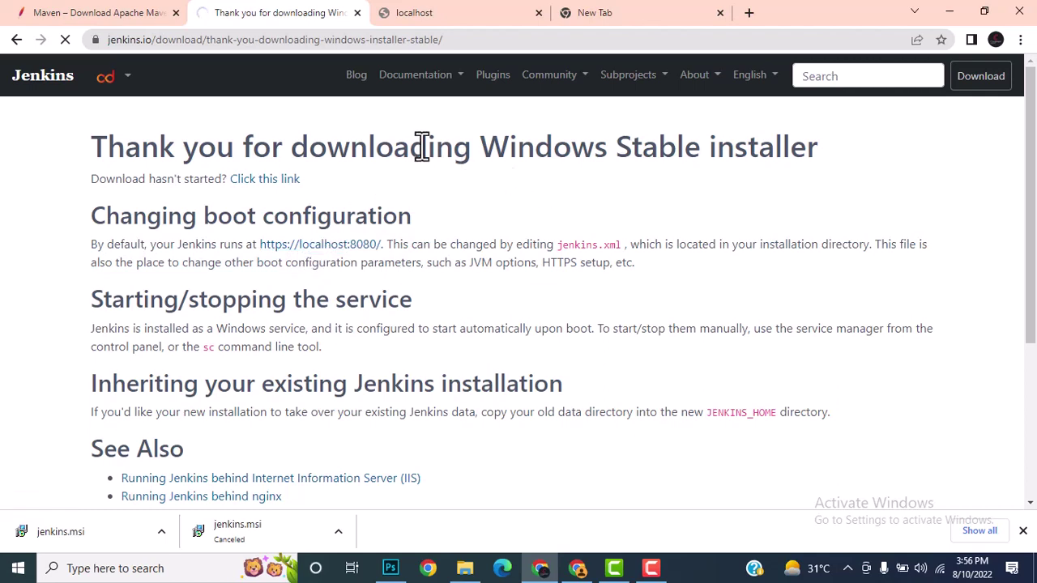
click(397, 12)
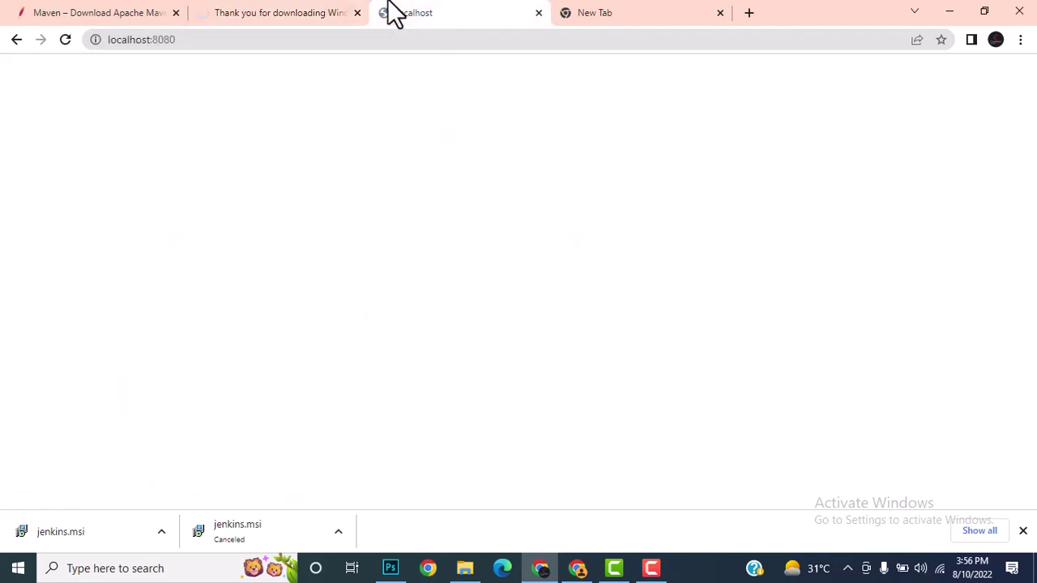
click(56, 43)
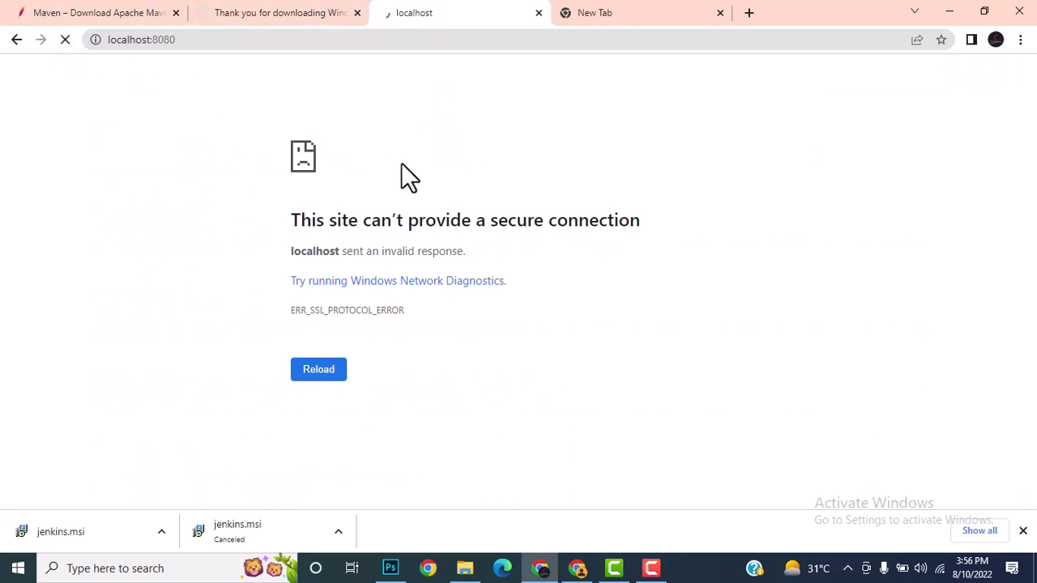
click(110, 42)
Change the address from https to http to load Jenkins, then select the resulting login address
click(138, 40)
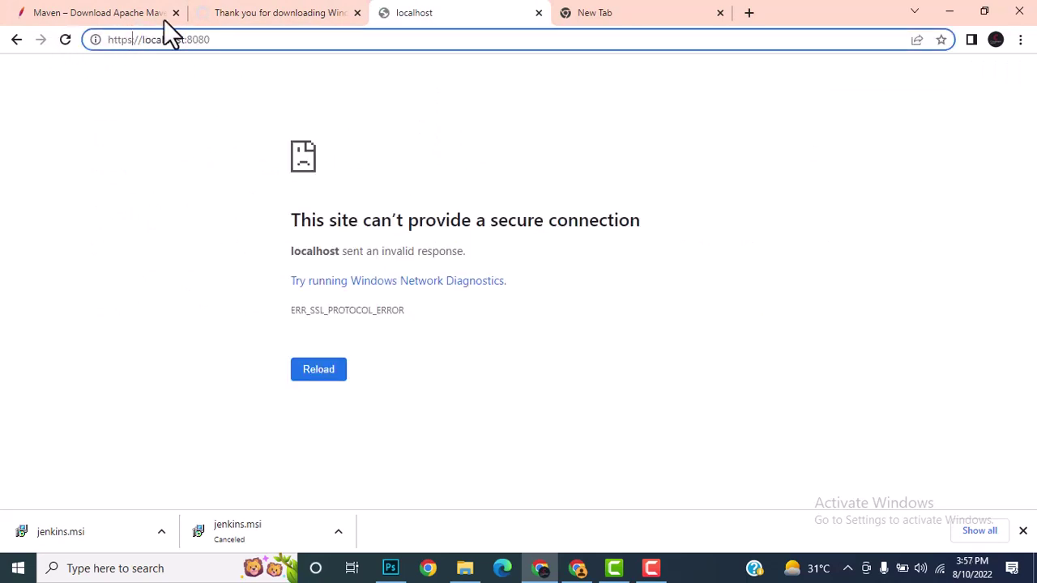
key(BackSpace)
key(Return)
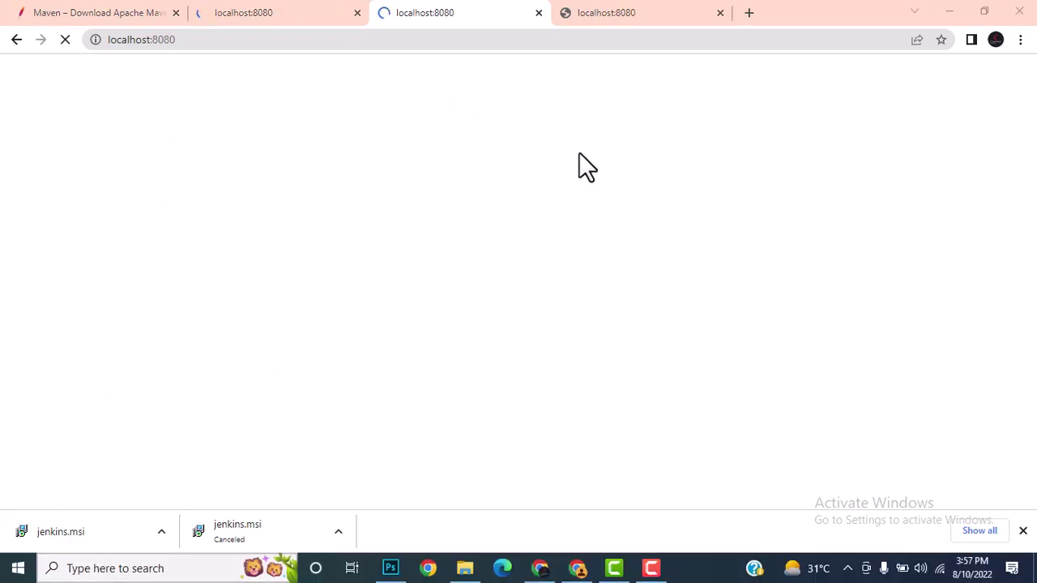
key(super+s)
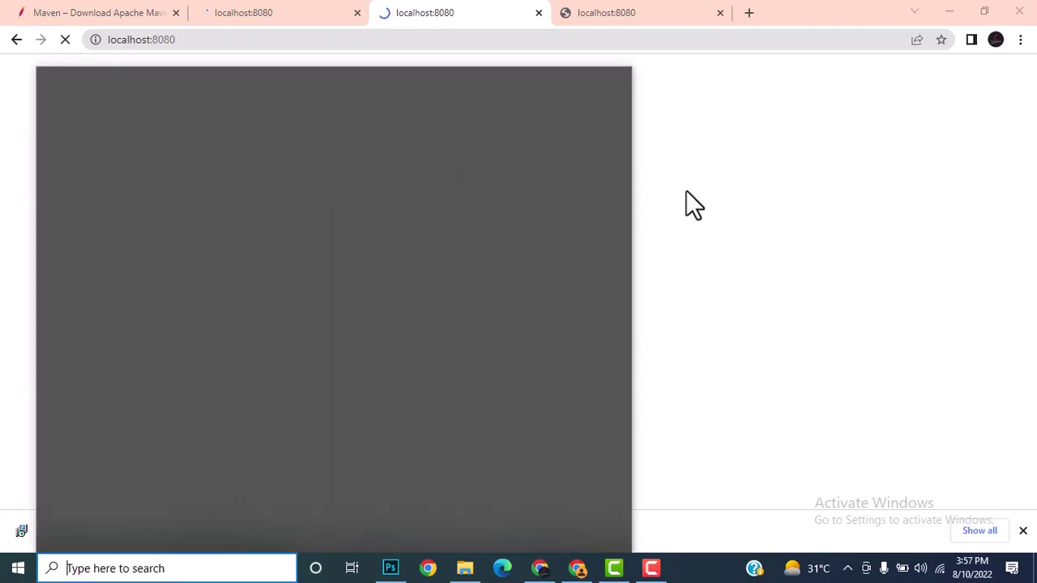
click(733, 177)
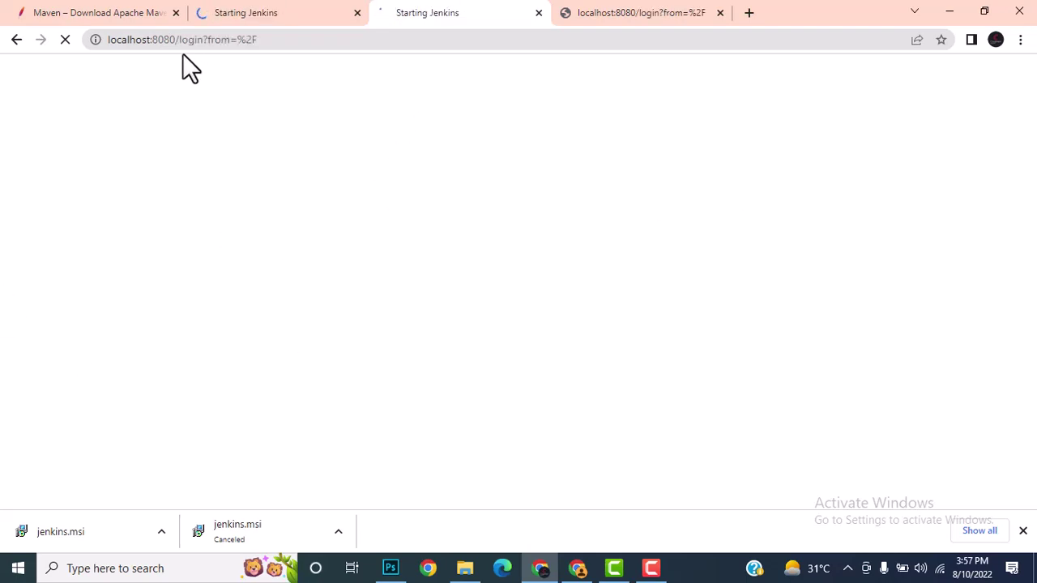
click(120, 39)
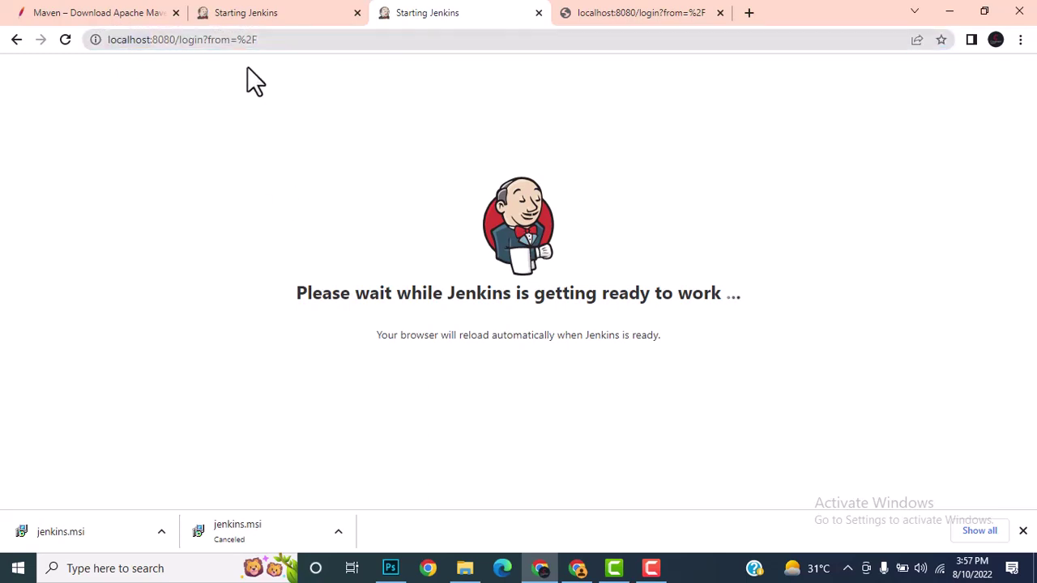
click(248, 12)
click(441, 13)
click(67, 39)
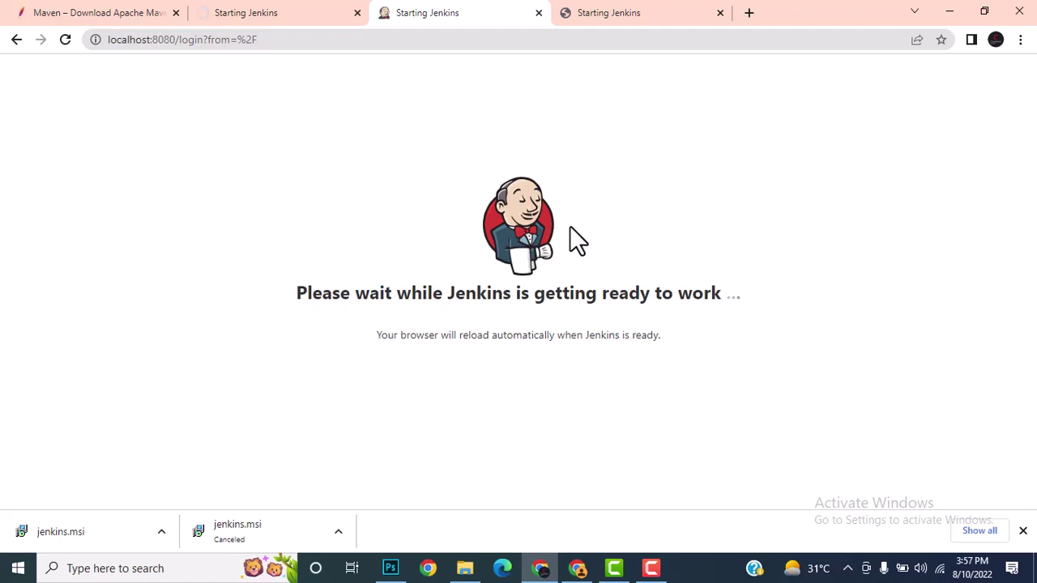
click(108, 42)
double_click(109, 42)
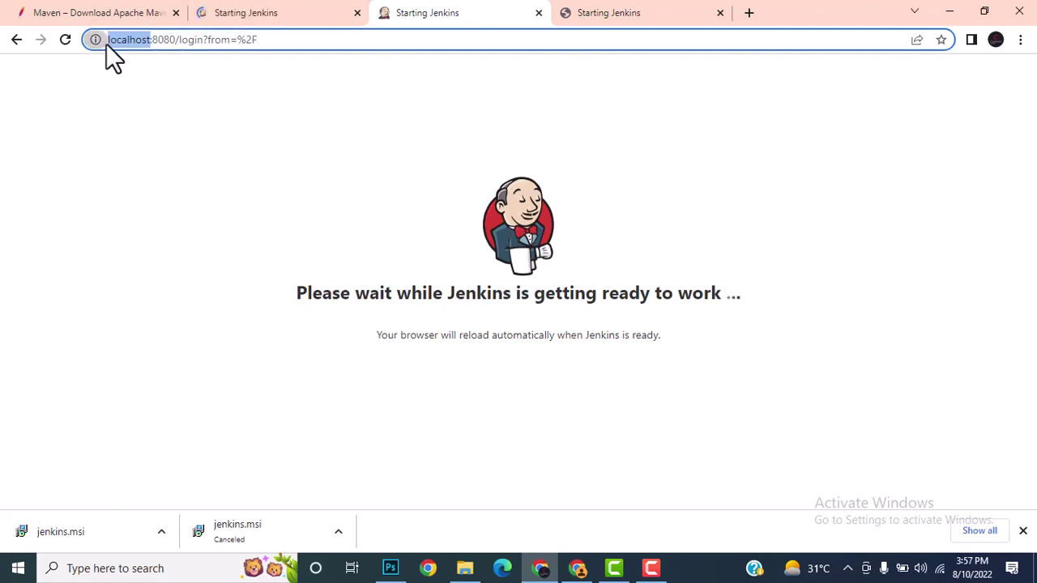
triple_click(120, 42)
key(ctrl+c)
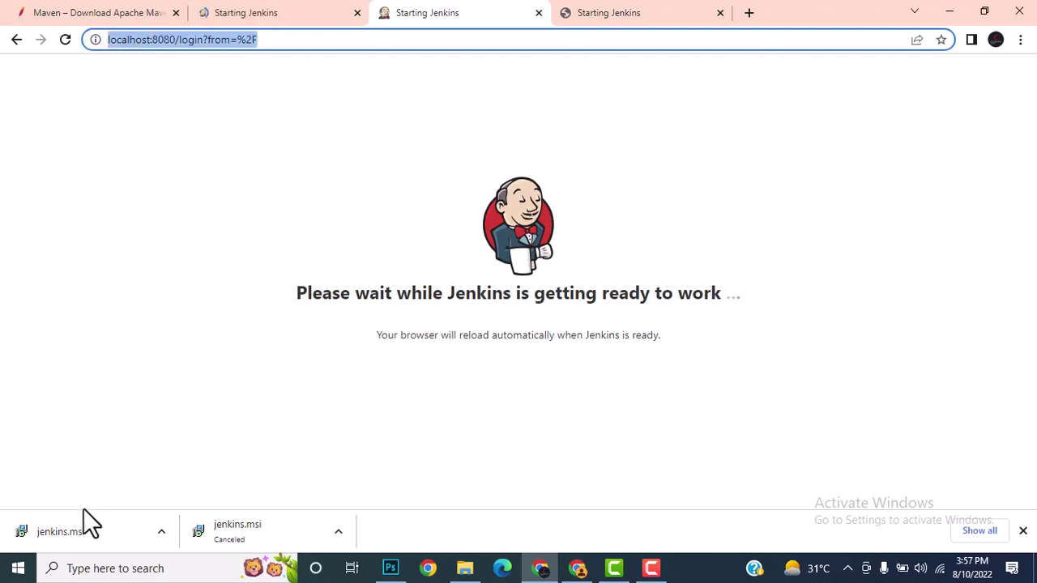
click(116, 567)
Paste the login address into the fourth tab, trim /login?from=%2F, load localhost:8080, then close that tab
text(note)
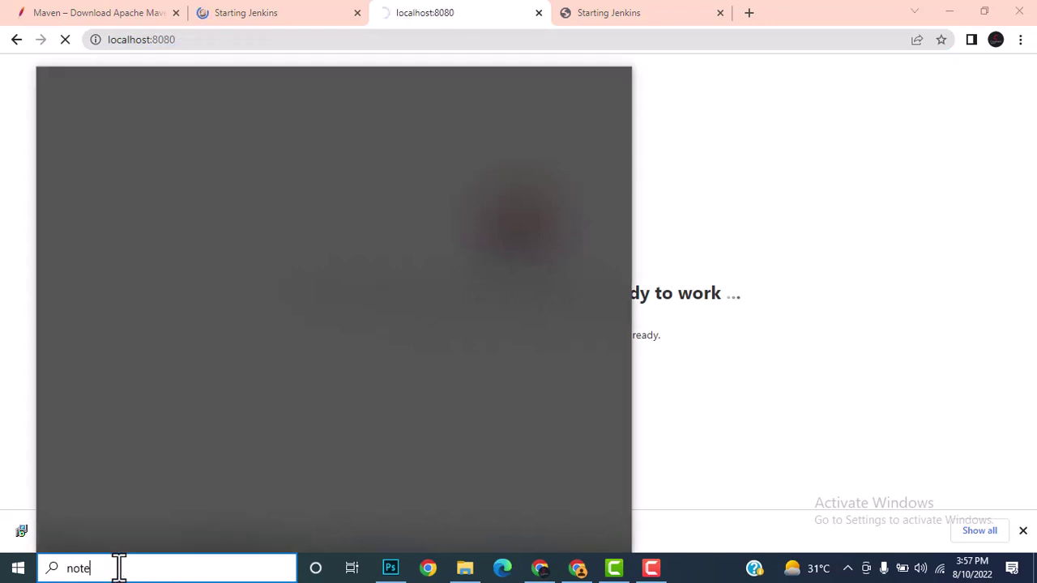
text(pad)
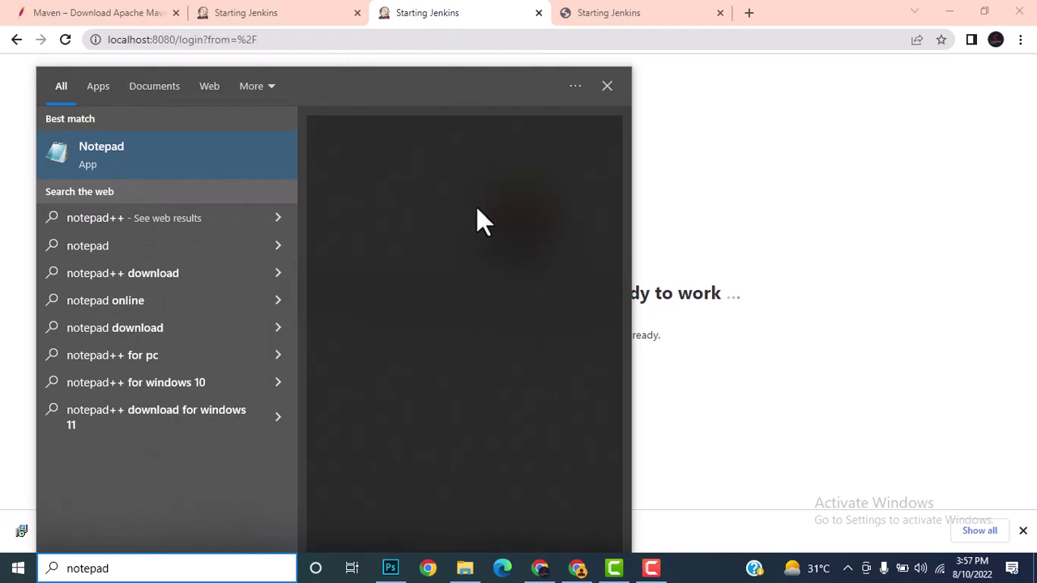
click(769, 156)
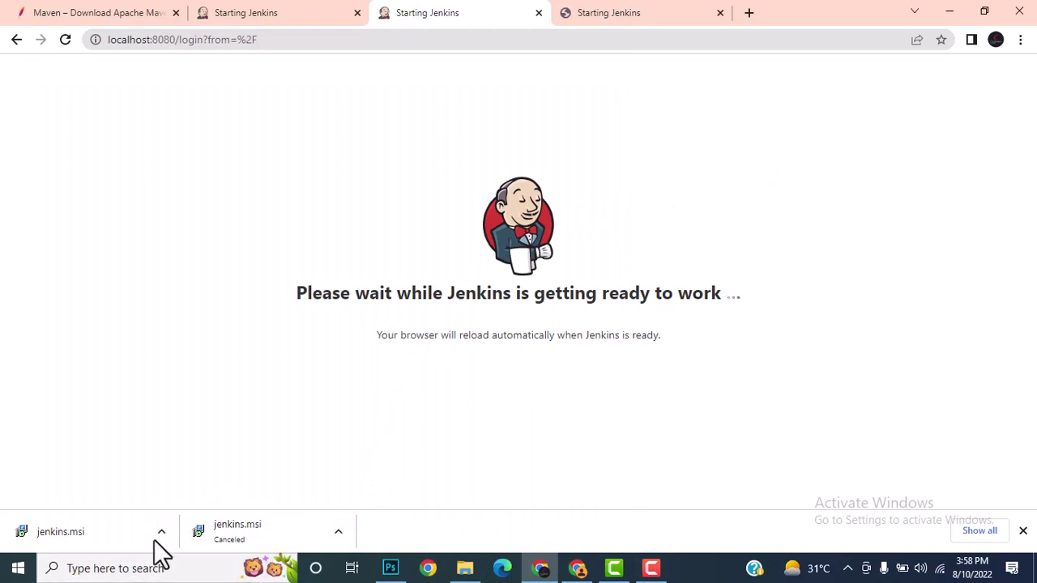
click(615, 21)
click(583, 43)
key(ctrl+v)
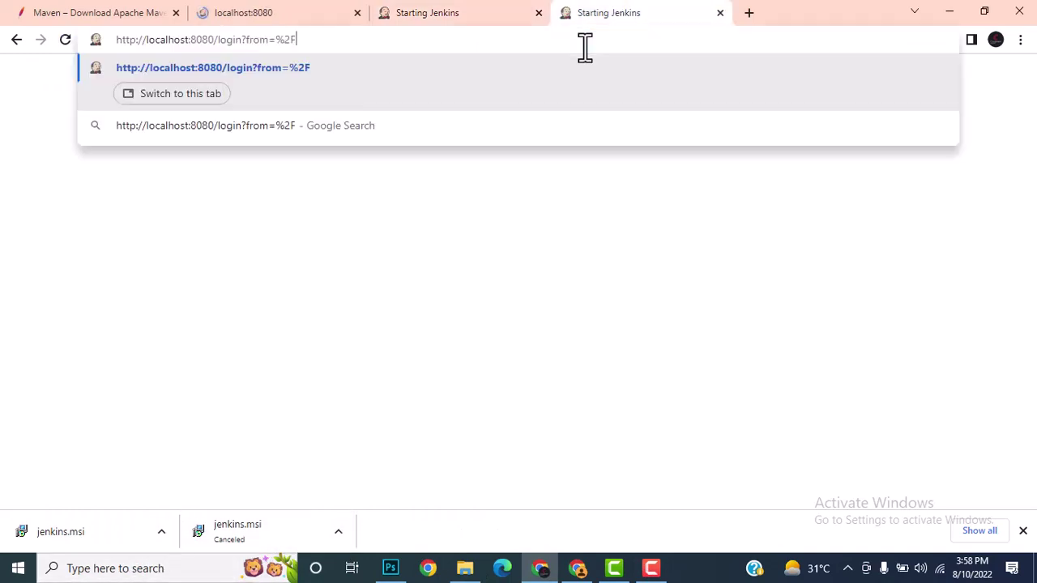
drag(213, 40, 400, 24)
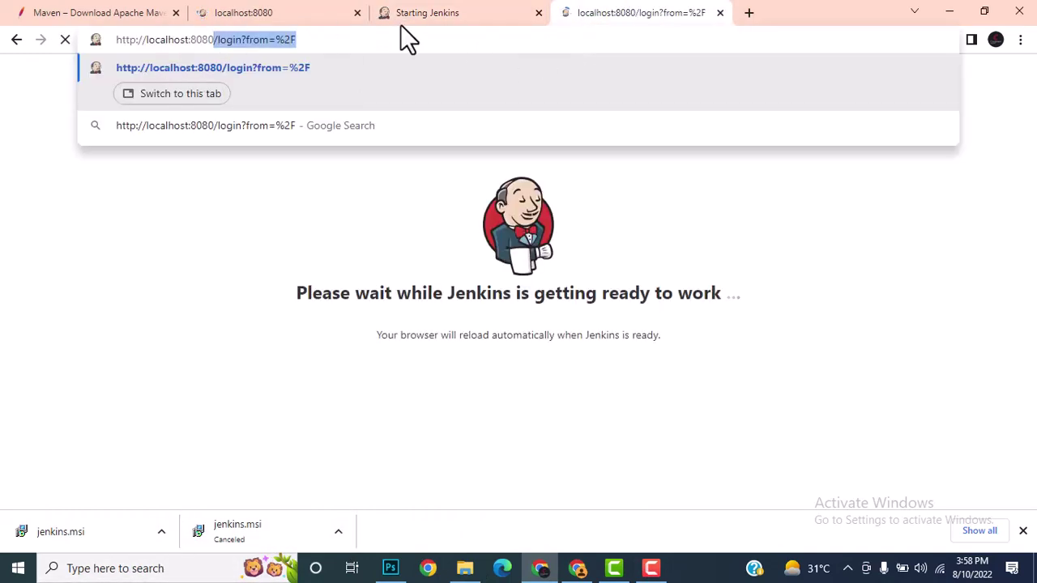
key(BackSpace)
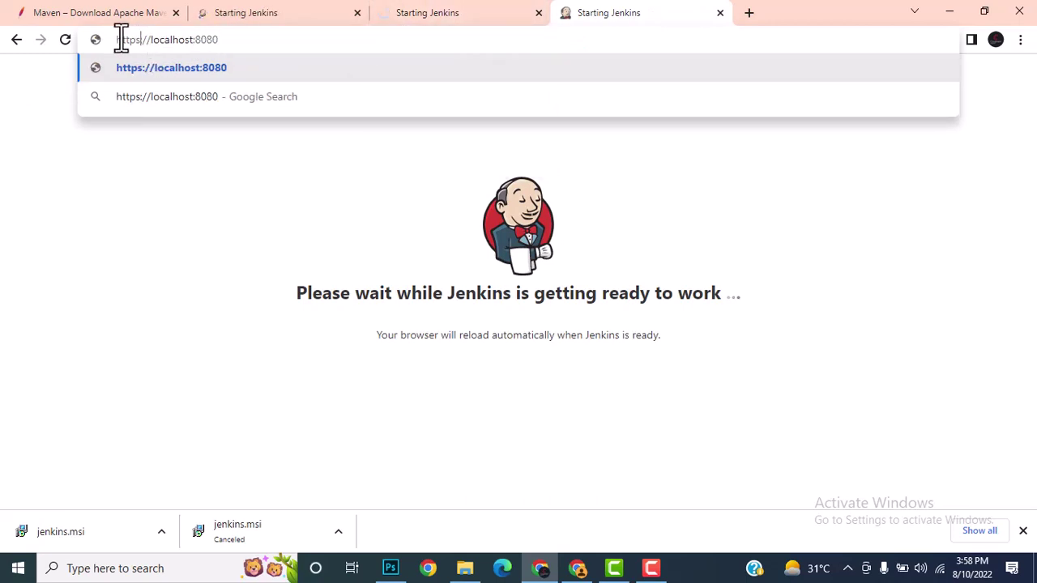
key(Return)
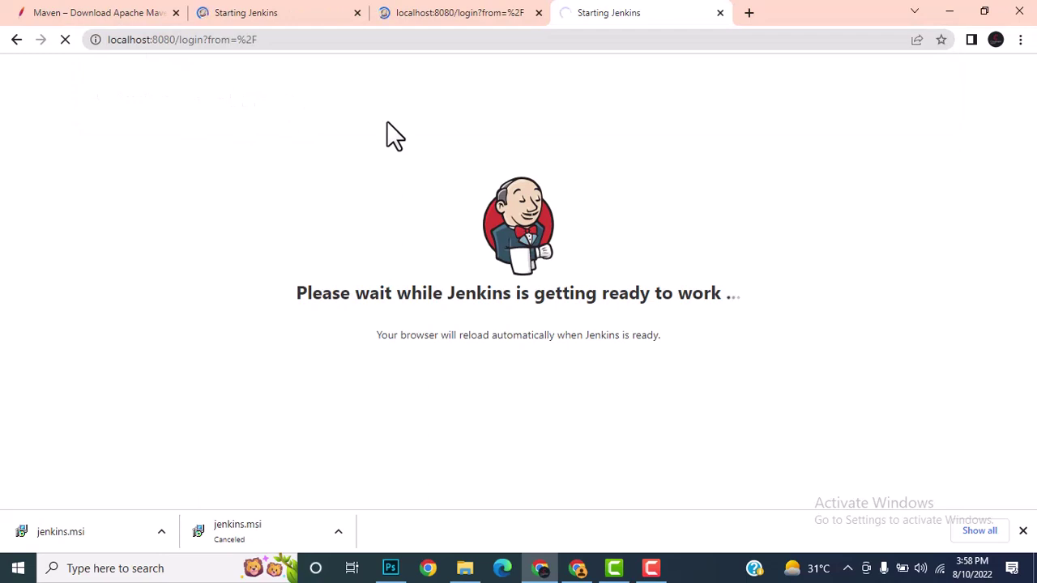
click(720, 12)
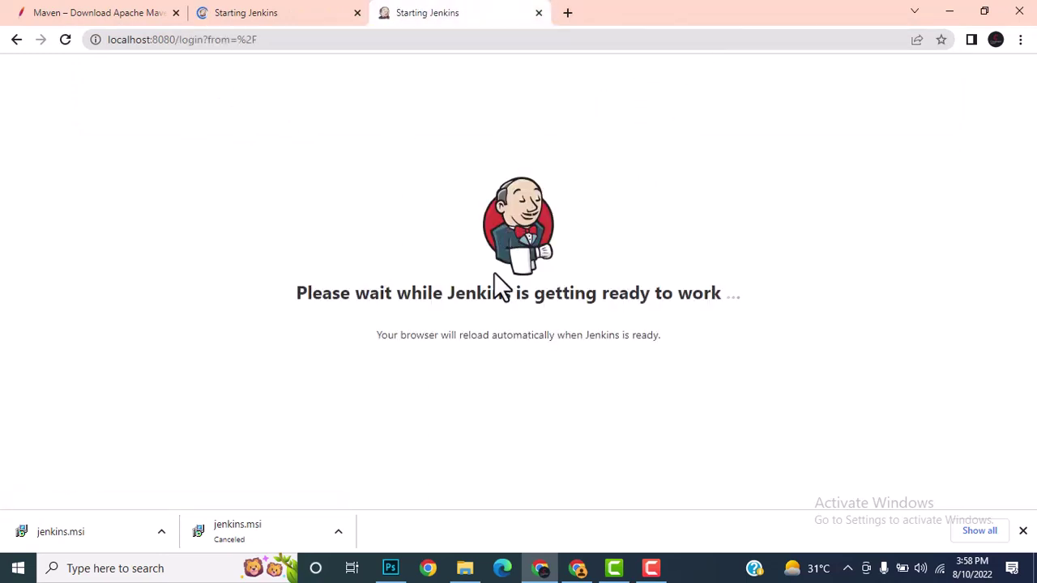
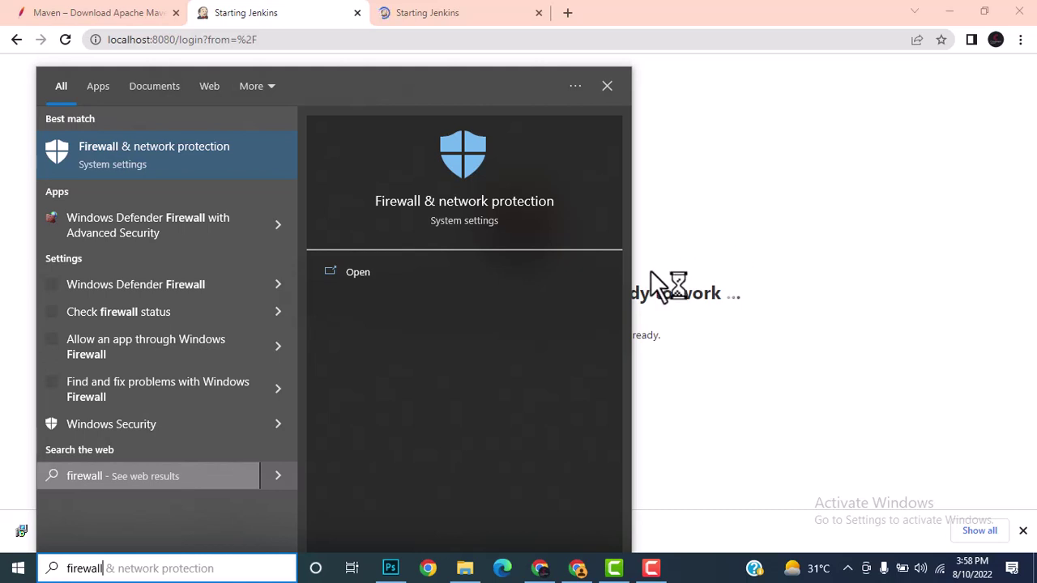
Dismiss the search results and close the extra Starting Jenkins tab
click(184, 230)
click(739, 144)
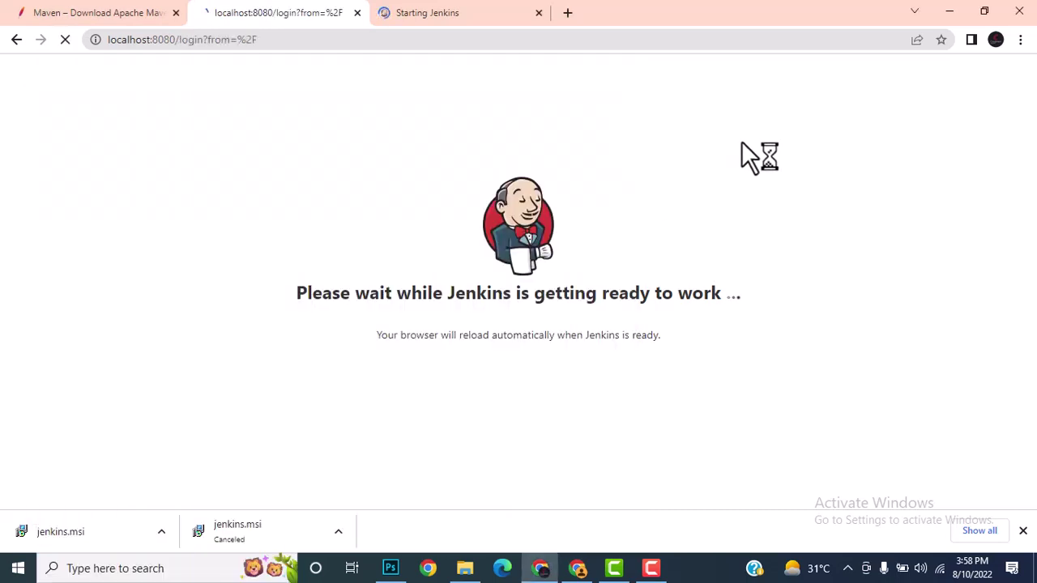
click(539, 13)
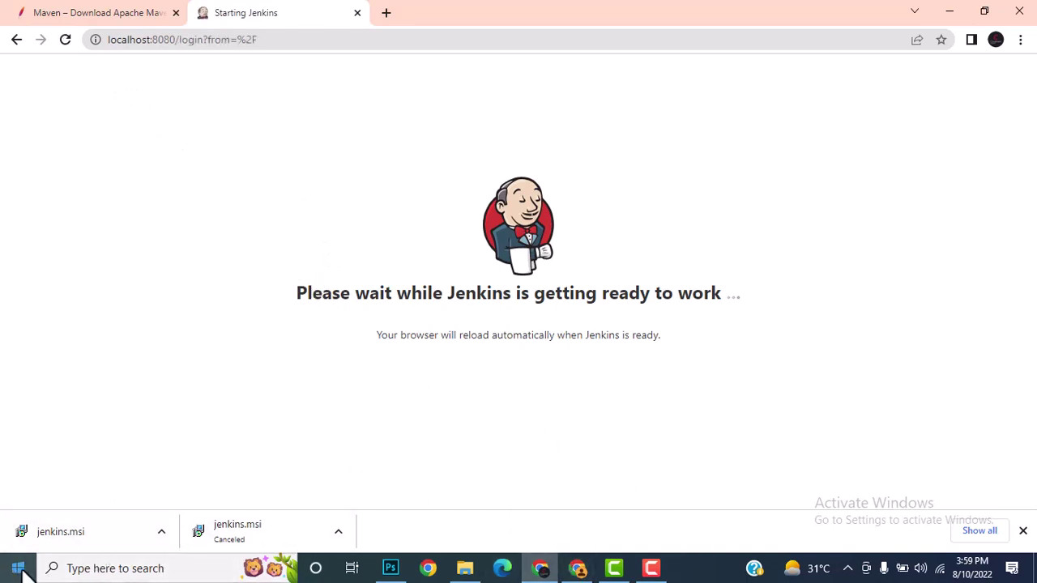
Search for 'firewall', close the remaining Starting Jenkins tab, and minimize Chrome to the desktop
click(84, 567)
text(firewall)
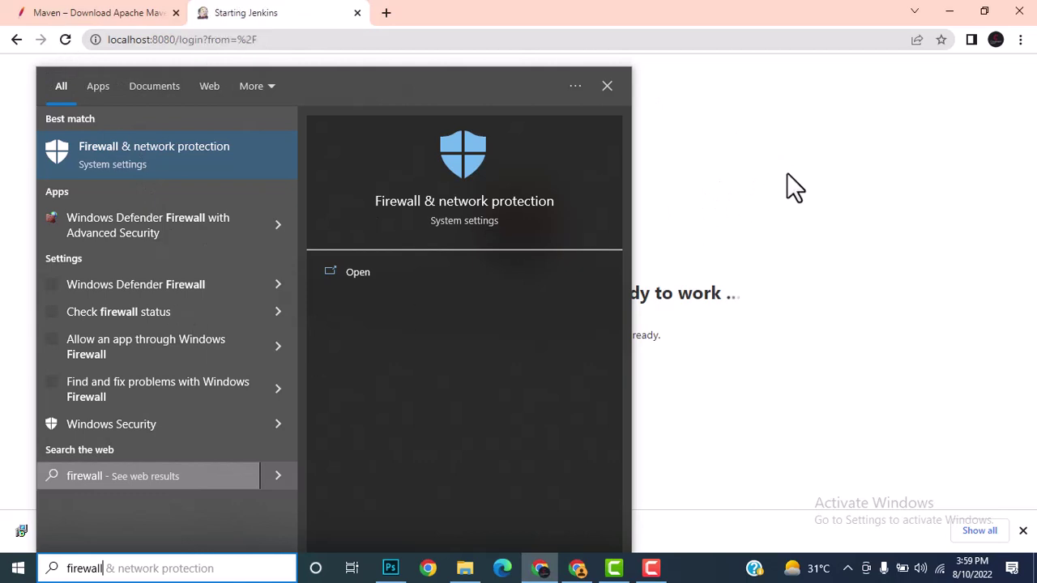
click(359, 14)
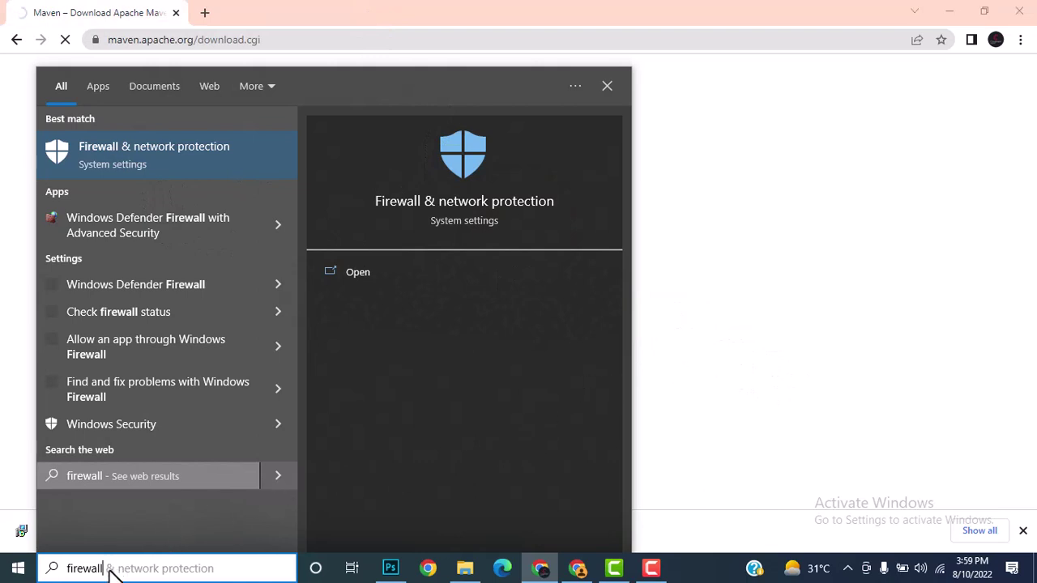
click(19, 568)
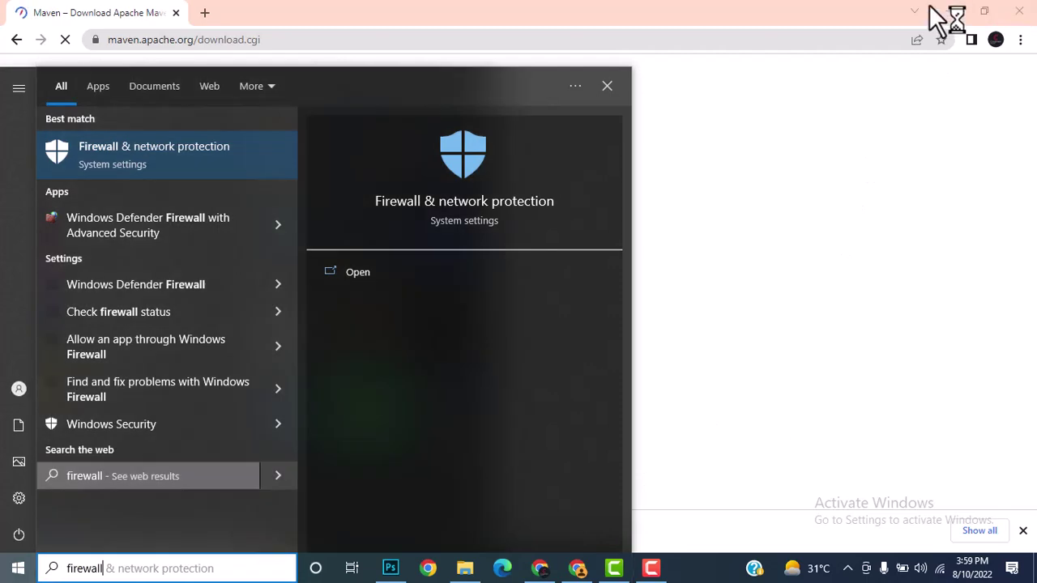
click(949, 11)
click(852, 148)
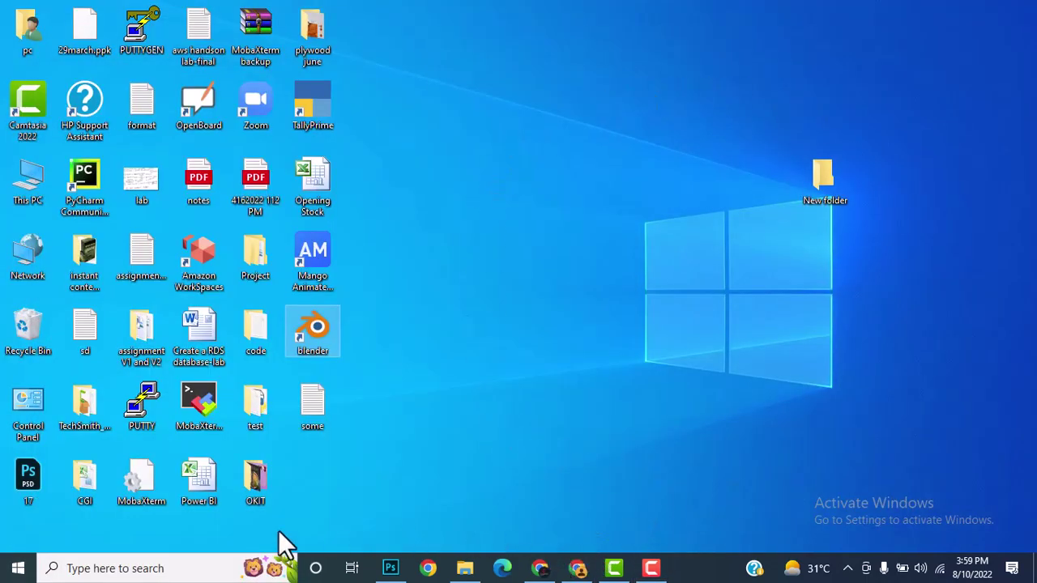
Search Windows for 'windows firewall', correcting the typo along the way
click(183, 567)
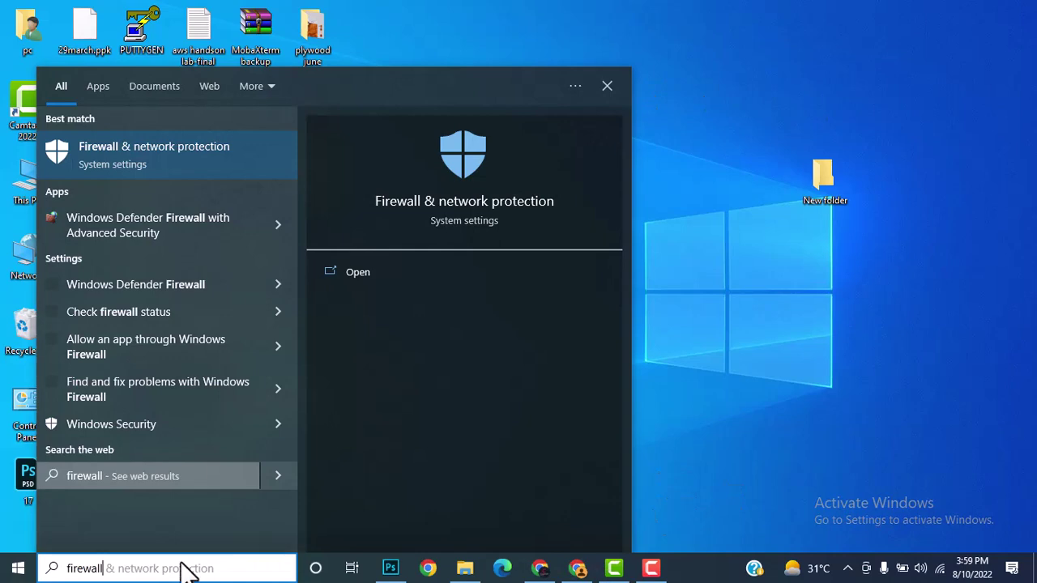
key(Escape)
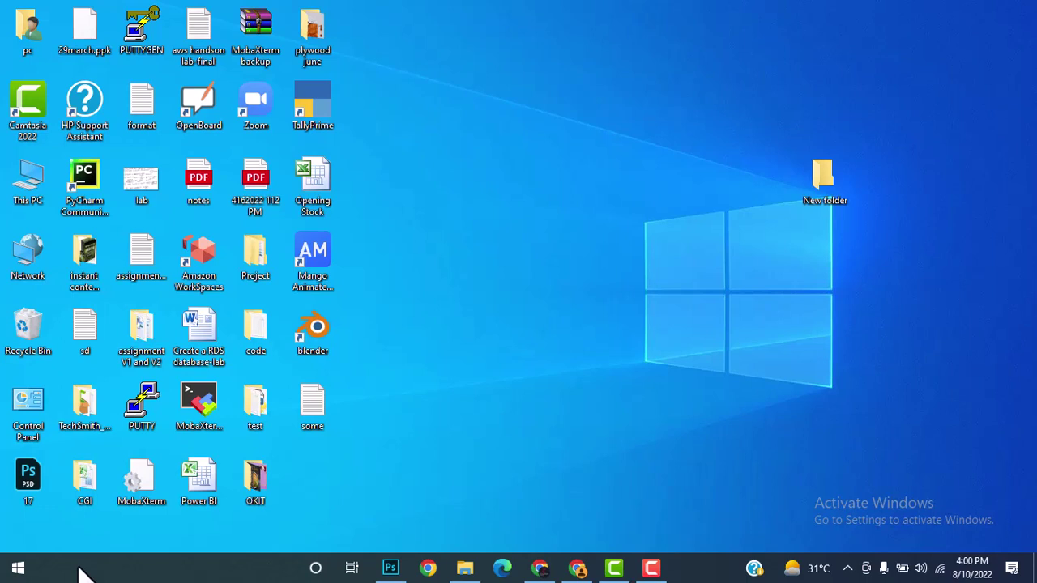
click(116, 564)
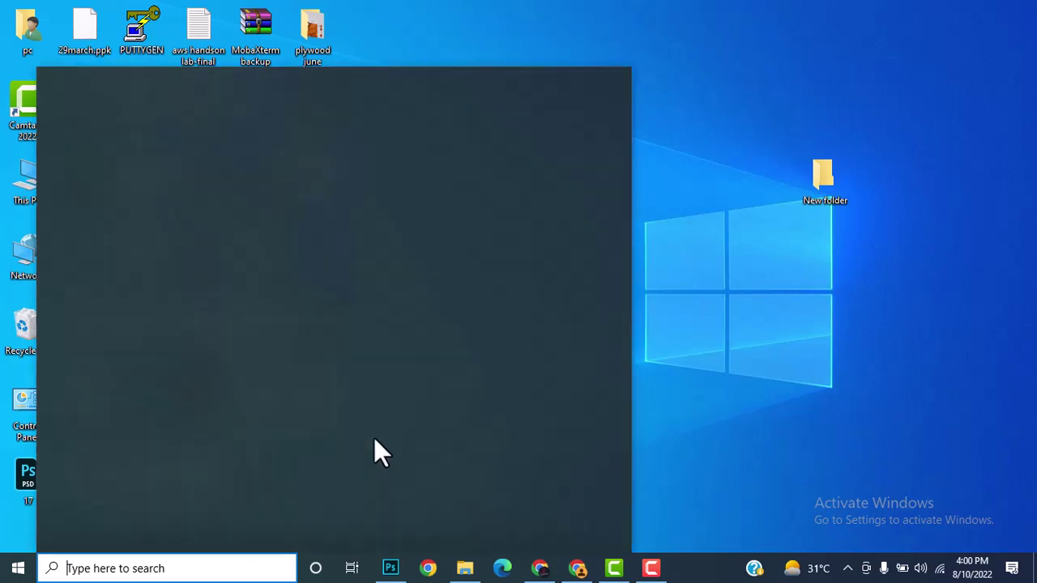
text(w)
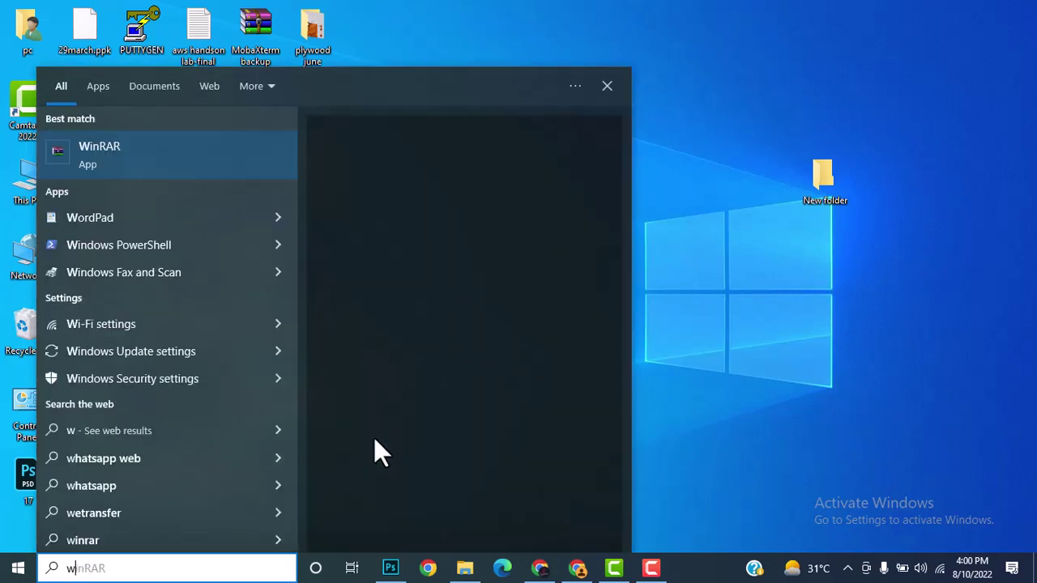
text(indows)
key(Left)
key(Left)
key(Left)
text(p)
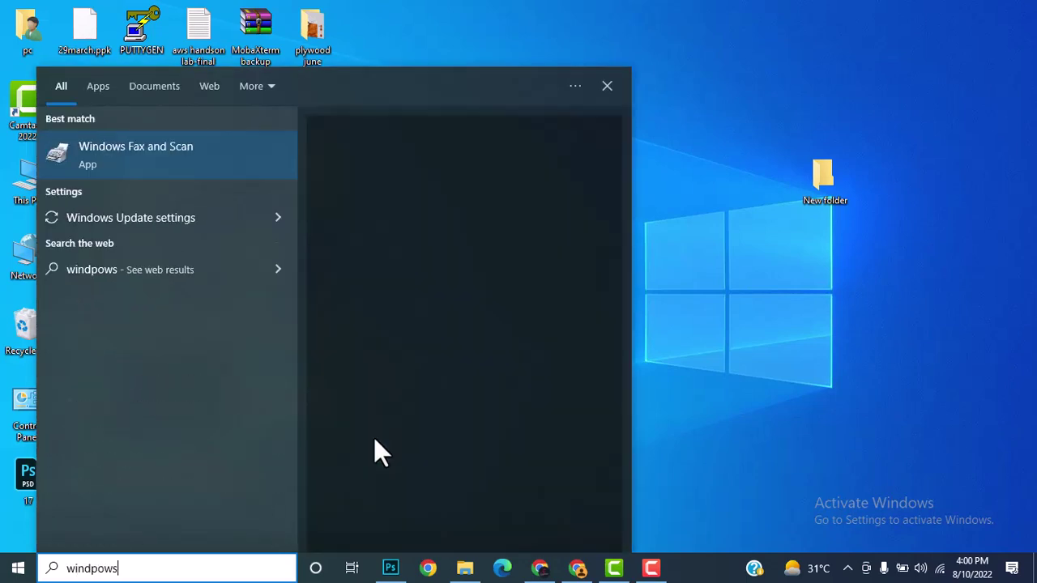
key(Delete)
key(Delete)
key(Delete)
key(BackSpace)
text(ows )
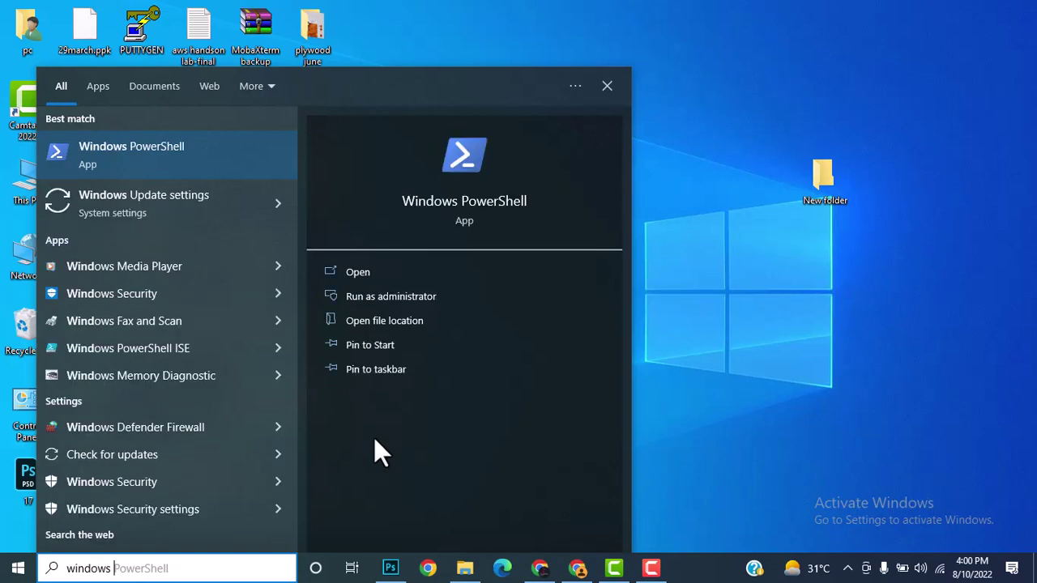
text(firewall)
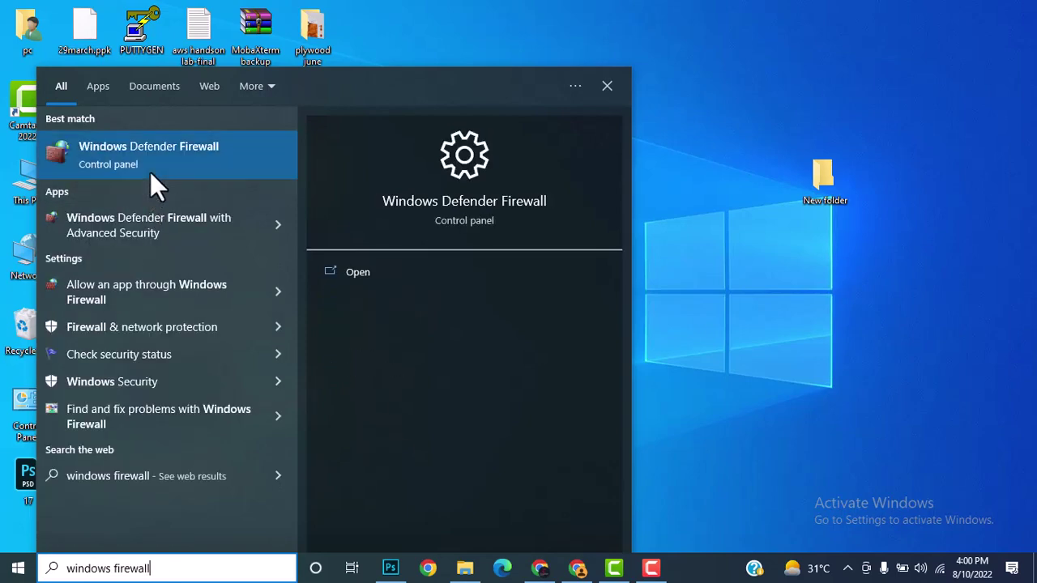
Open the advanced security console and start a new port-based inbound rule
click(146, 221)
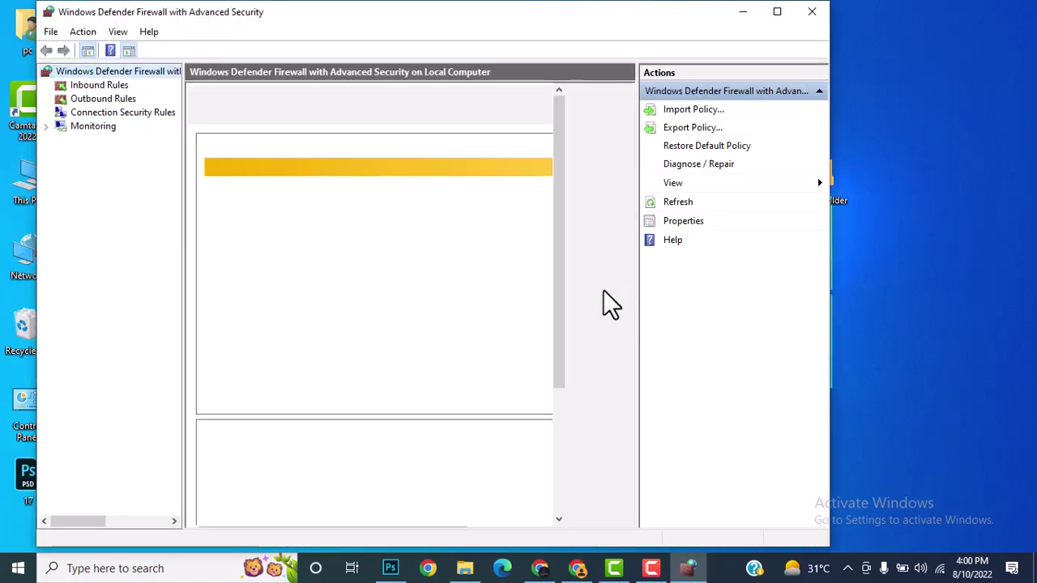
click(102, 86)
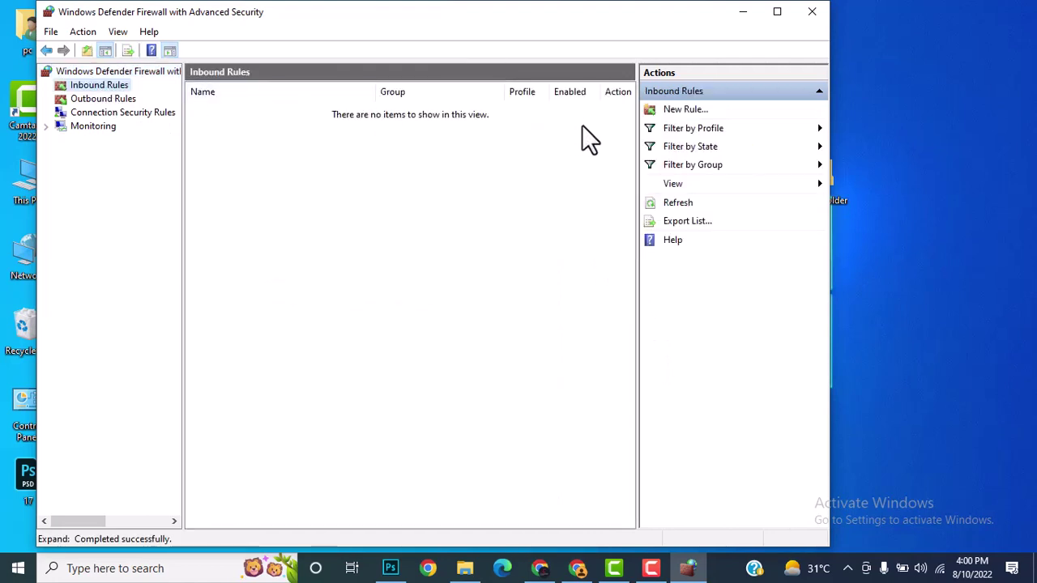
click(672, 114)
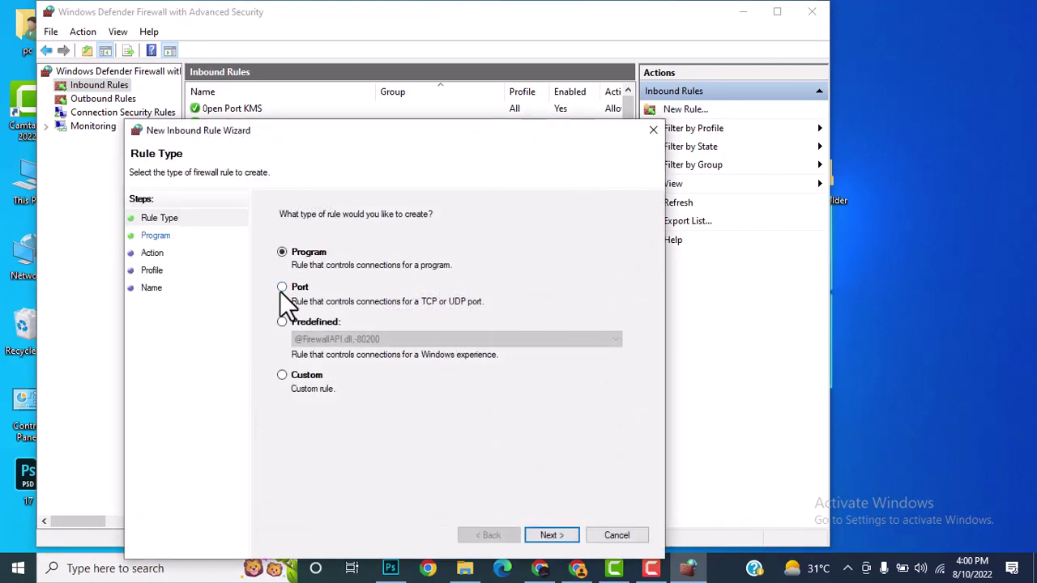
click(282, 287)
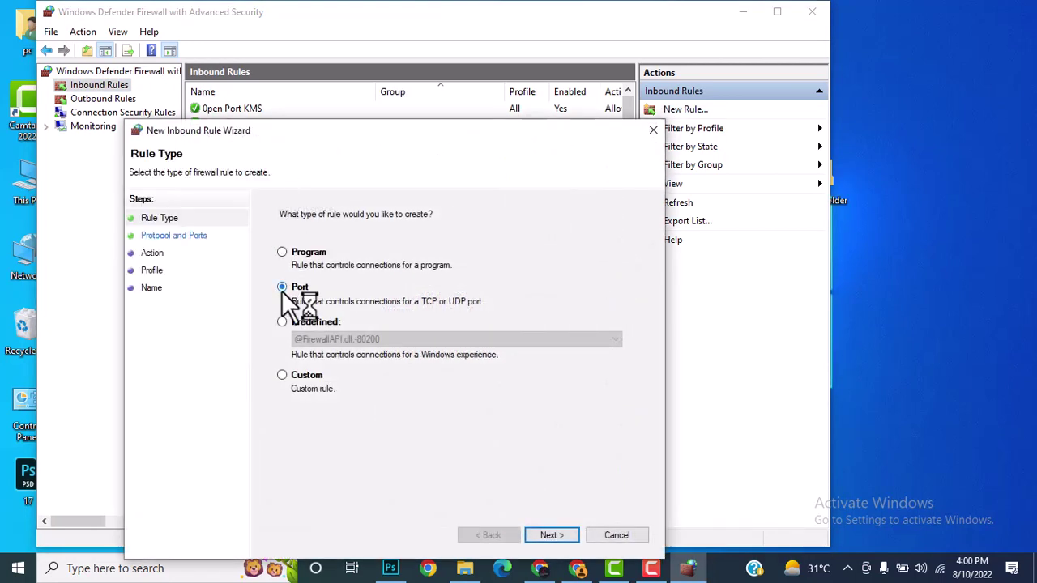
click(561, 541)
Allow TCP port 8080 on all profiles and name the rule 'jenkinsport'
text(80)
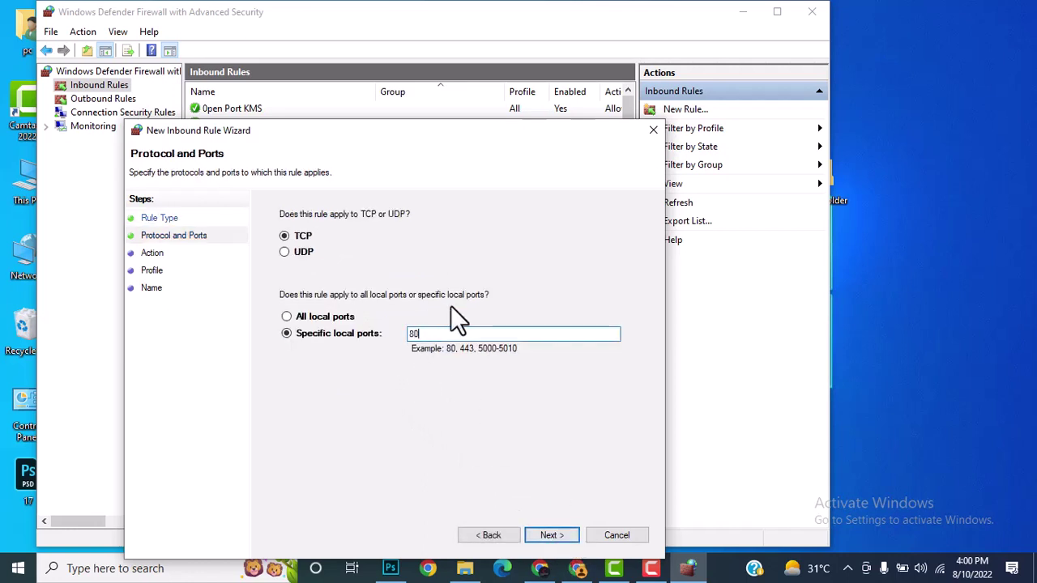
text(80)
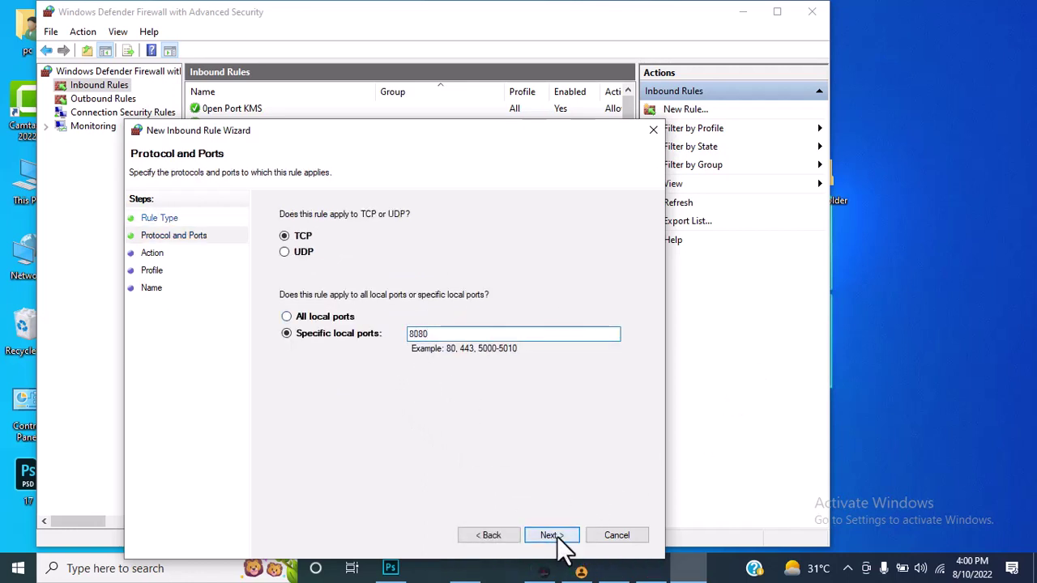
click(558, 538)
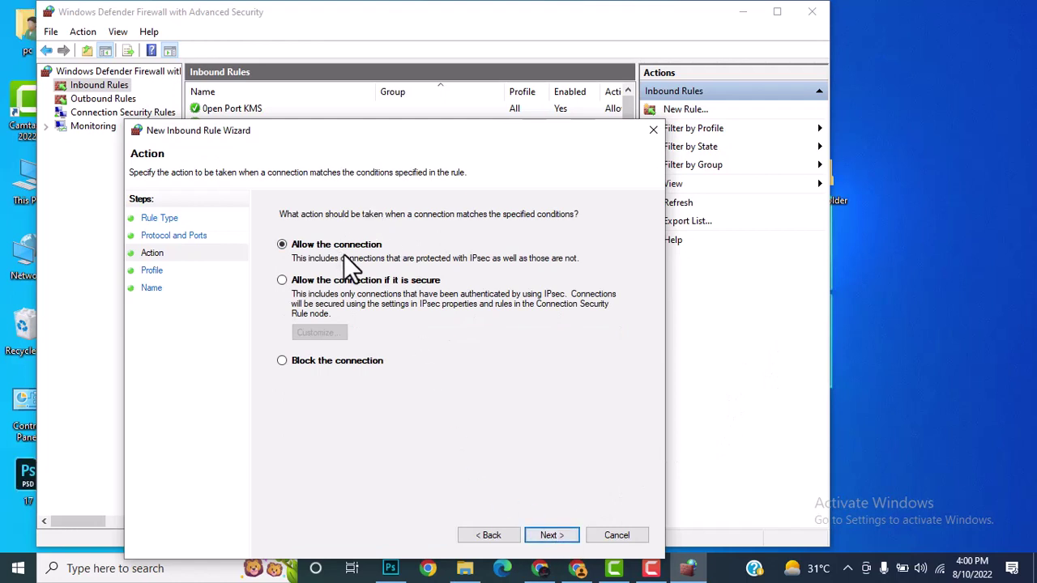
click(555, 541)
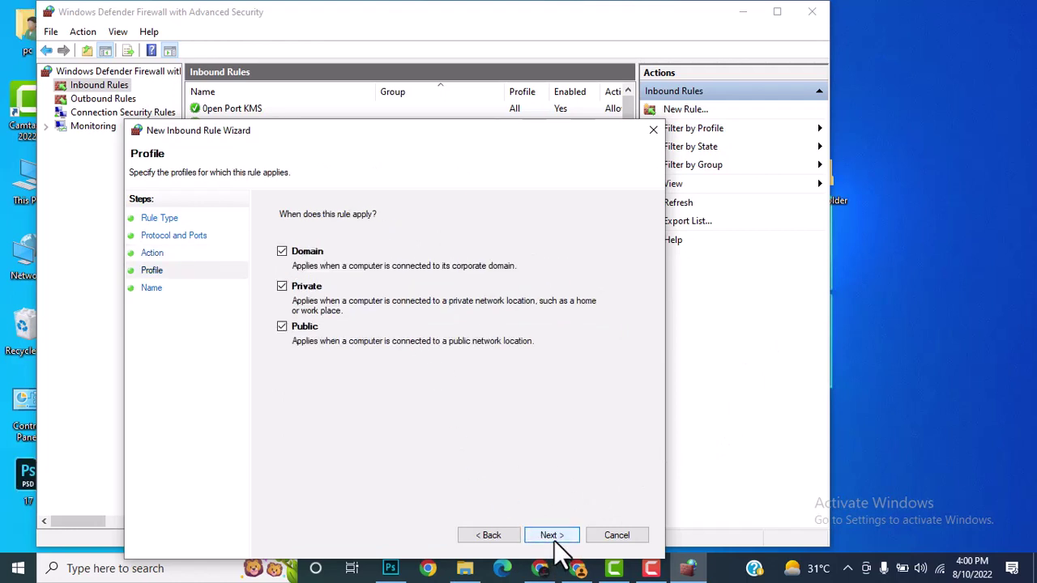
click(555, 538)
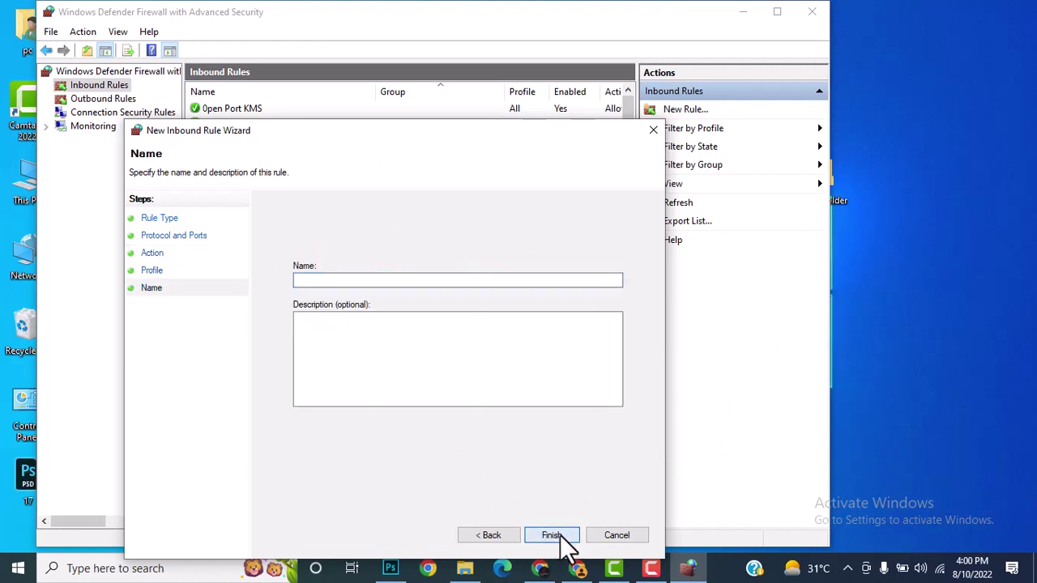
text(je)
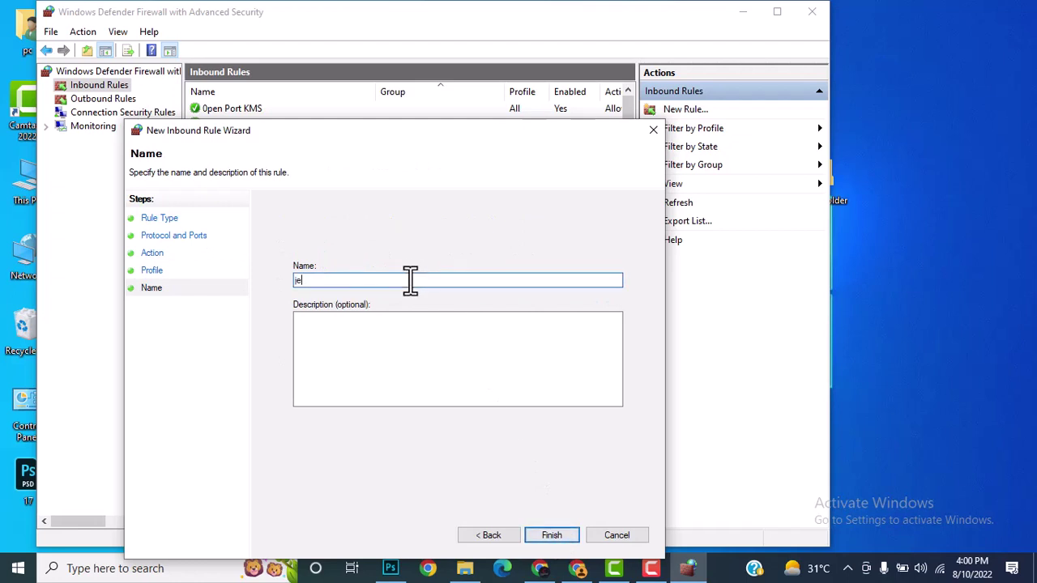
text(nkinsport)
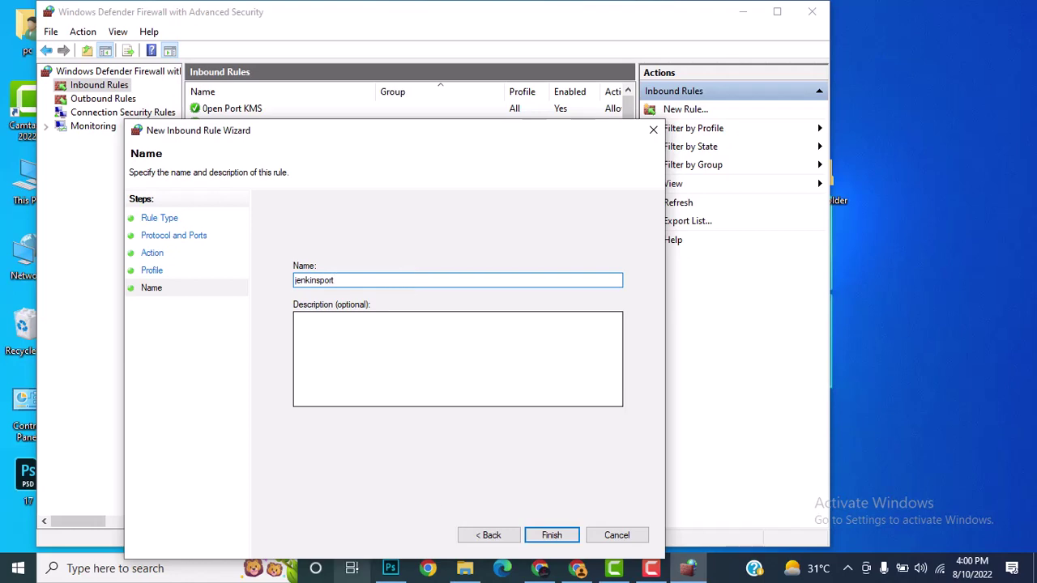
click(550, 533)
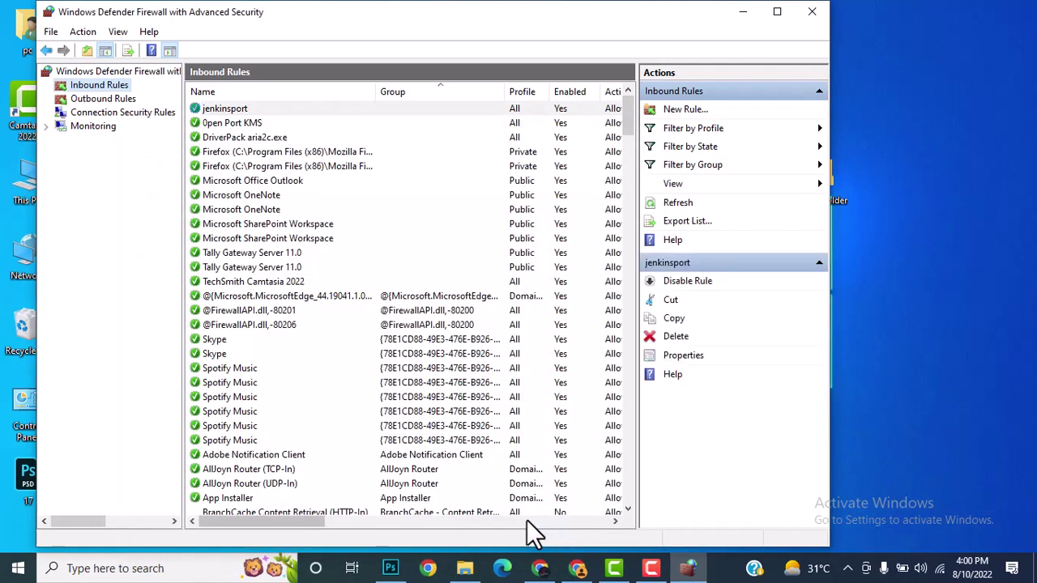
Start a new outbound port rule restricted to remote port 8080
click(105, 99)
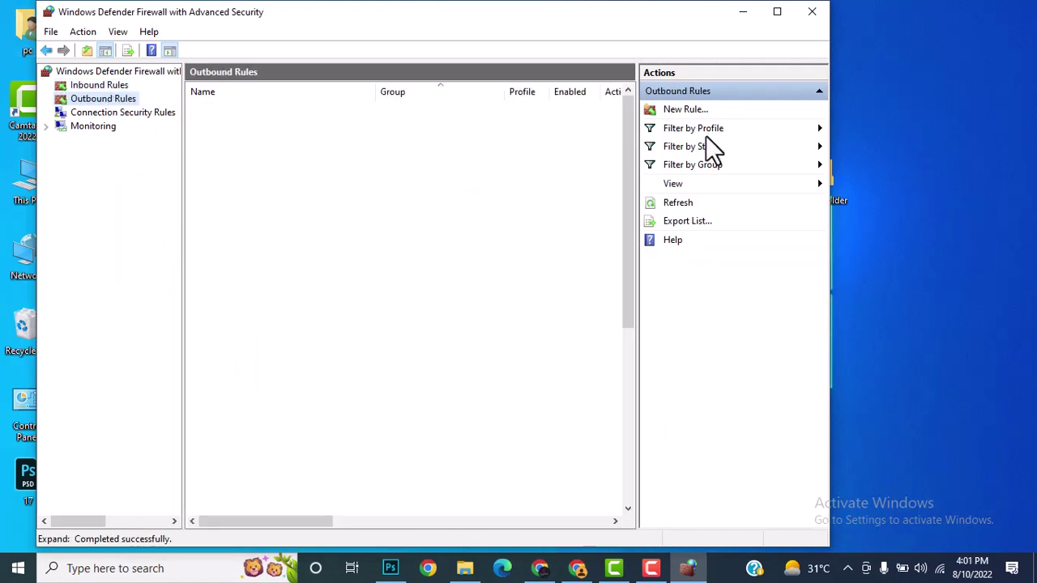
click(684, 109)
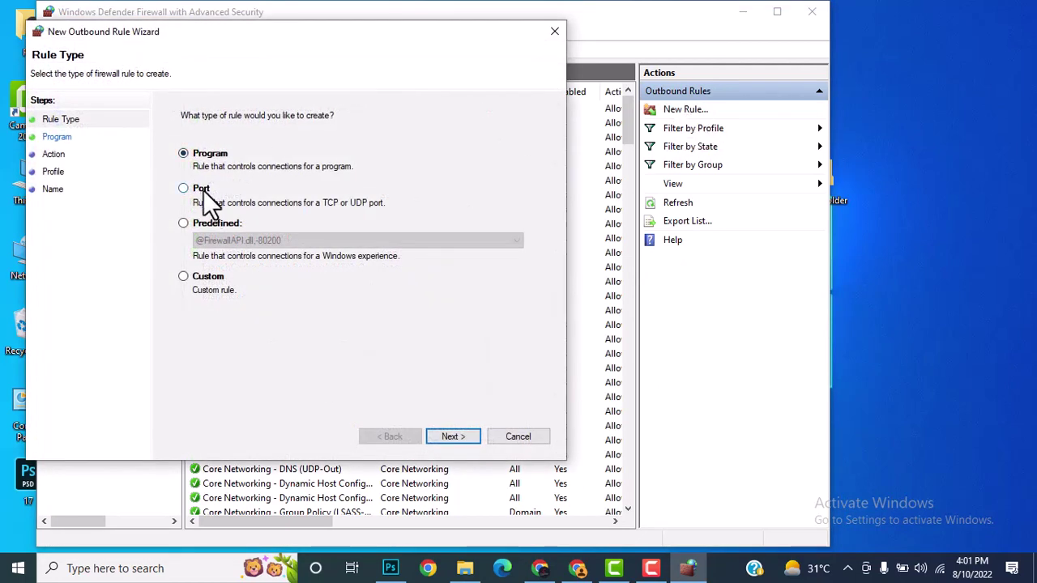
click(199, 190)
click(453, 437)
click(243, 234)
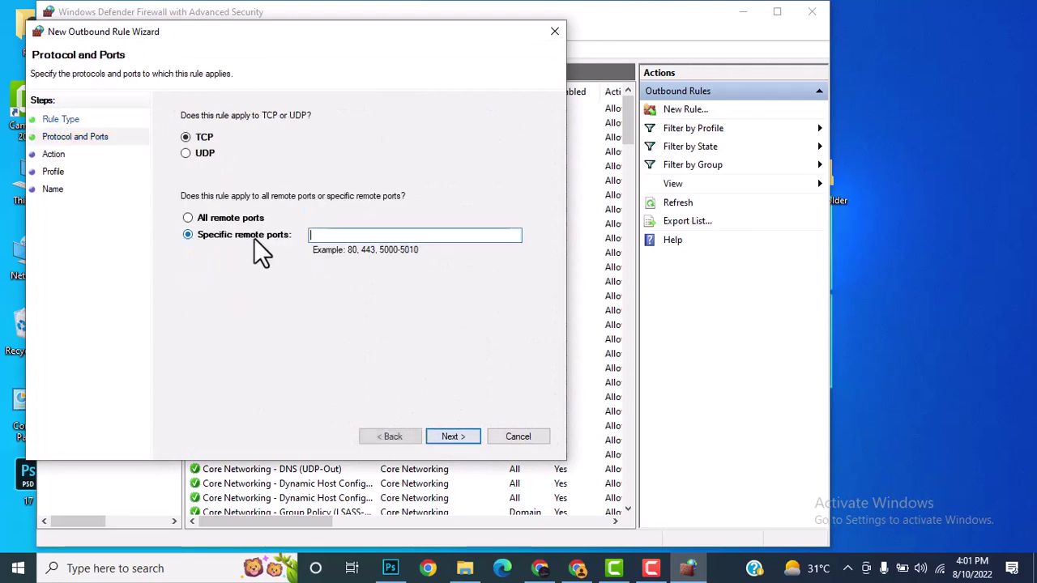
click(318, 235)
text(8080)
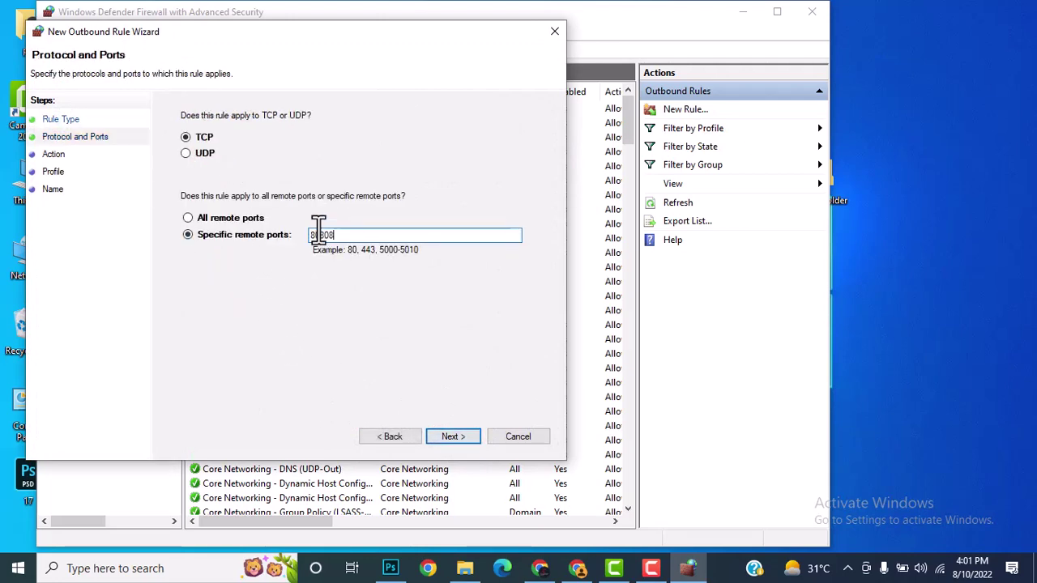
click(451, 439)
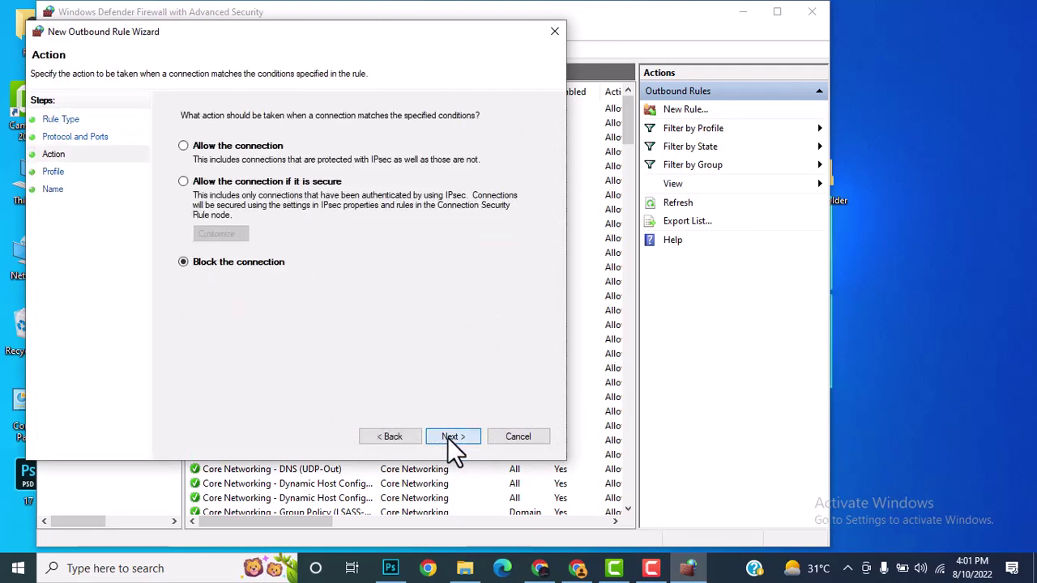
Allow the connection, keep all profiles, and dismiss the missing-name warning
click(257, 146)
click(468, 442)
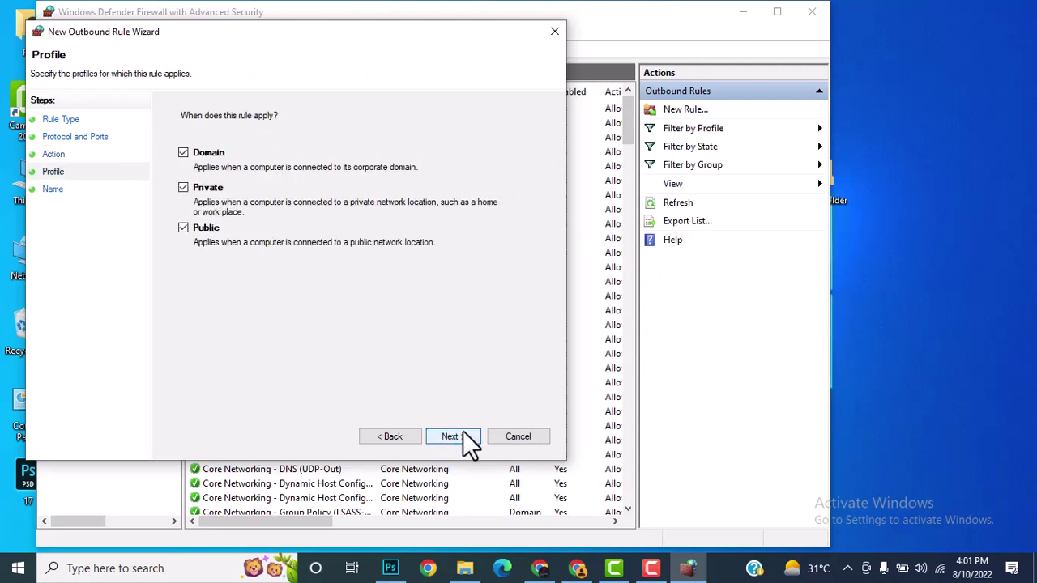
click(465, 440)
click(469, 439)
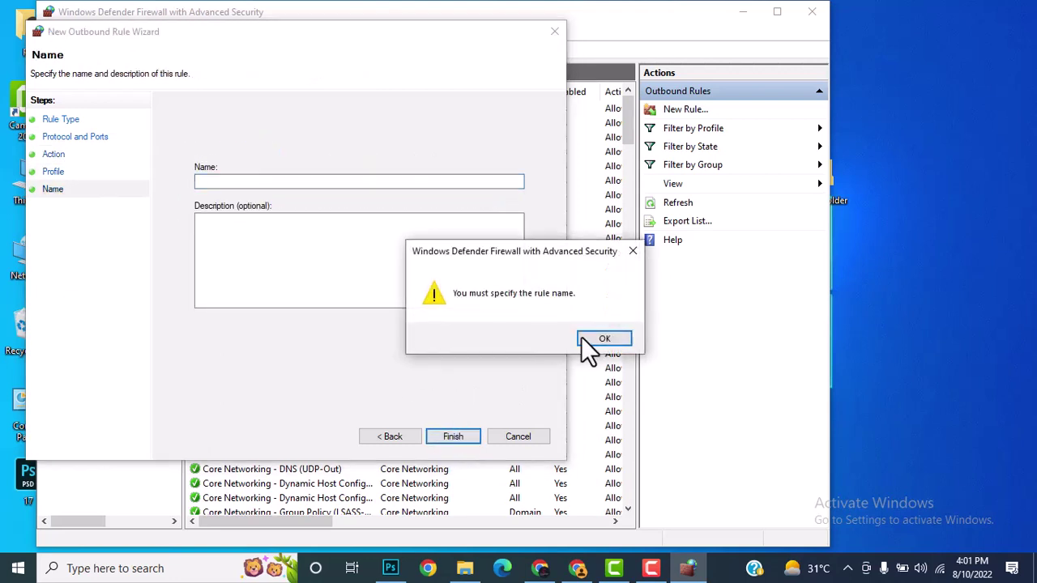
click(591, 340)
Name the outbound rule 'jenkins', create it, and minimize the firewall window
text(jenkins)
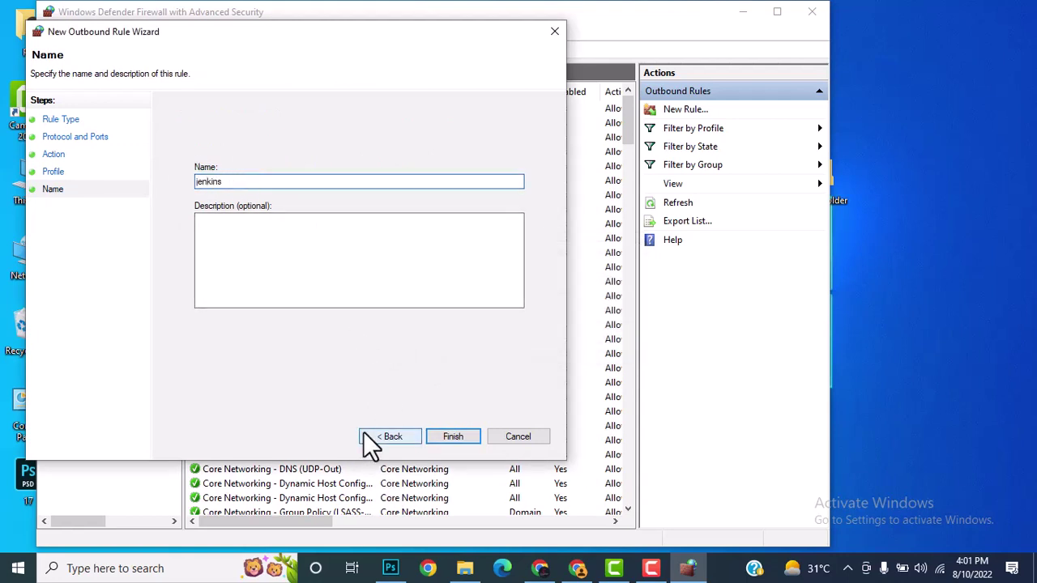
click(386, 442)
click(393, 436)
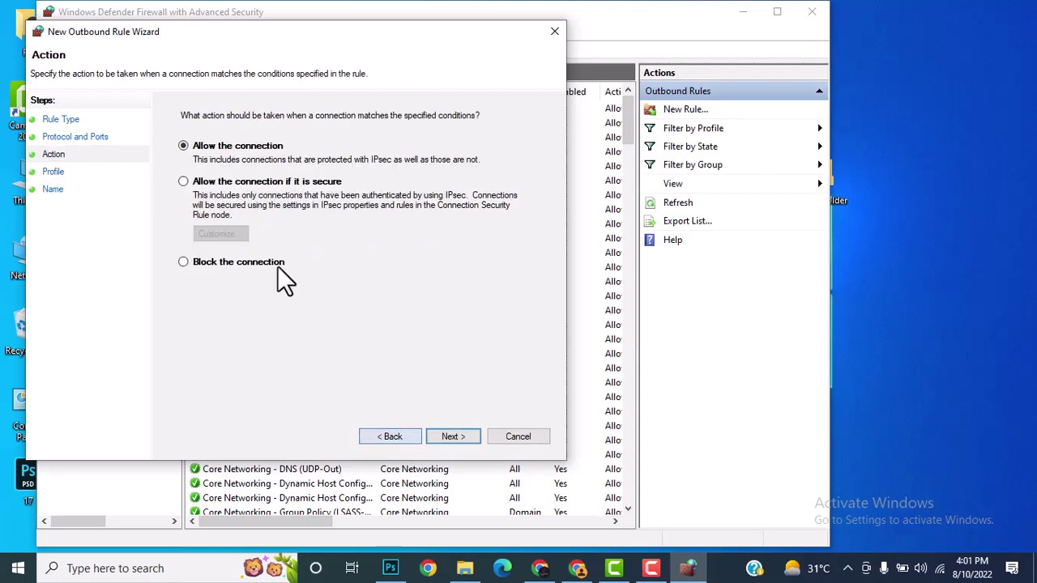
click(454, 442)
click(457, 442)
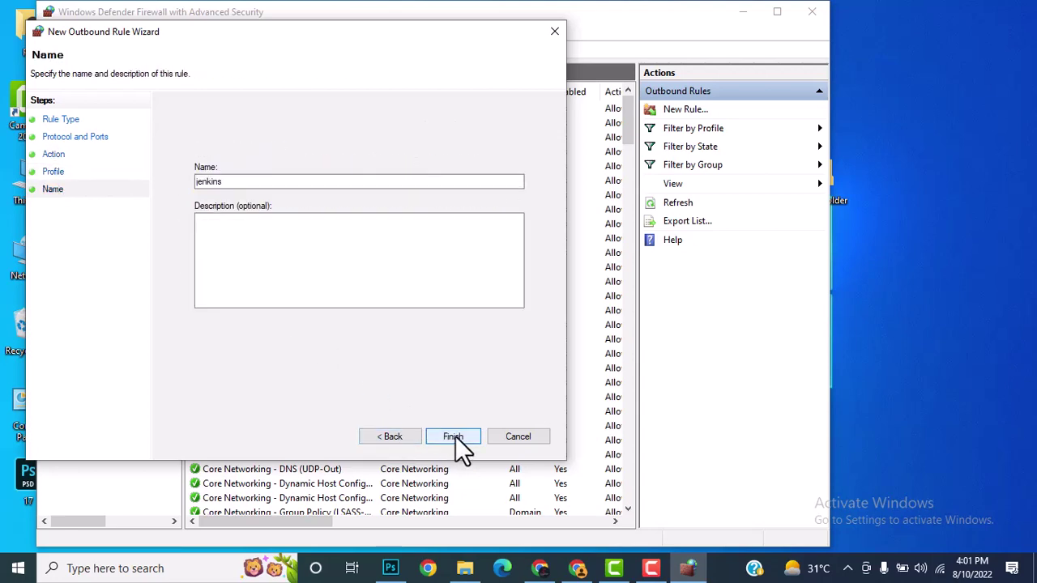
key(Return)
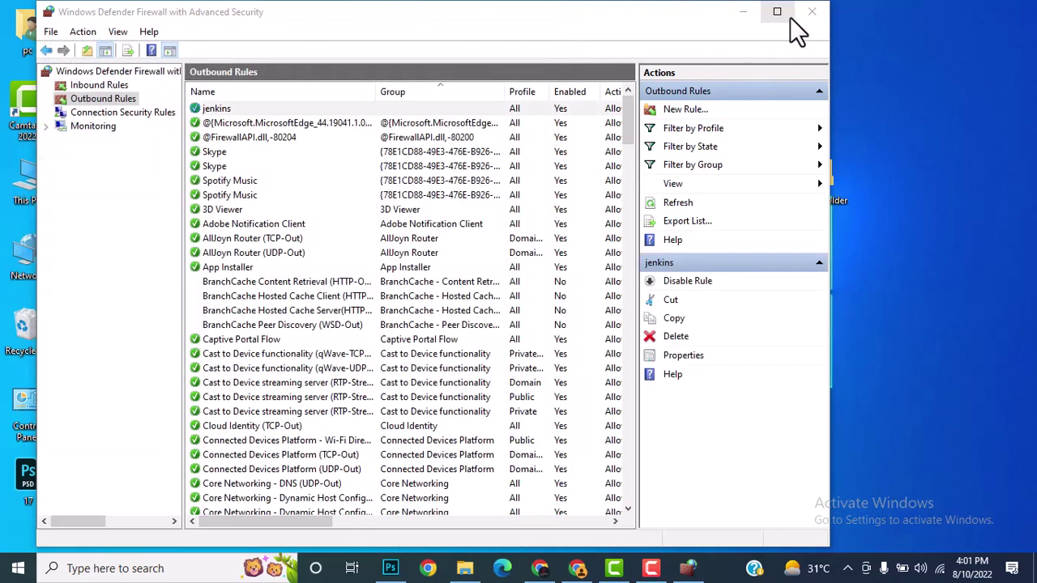
click(776, 11)
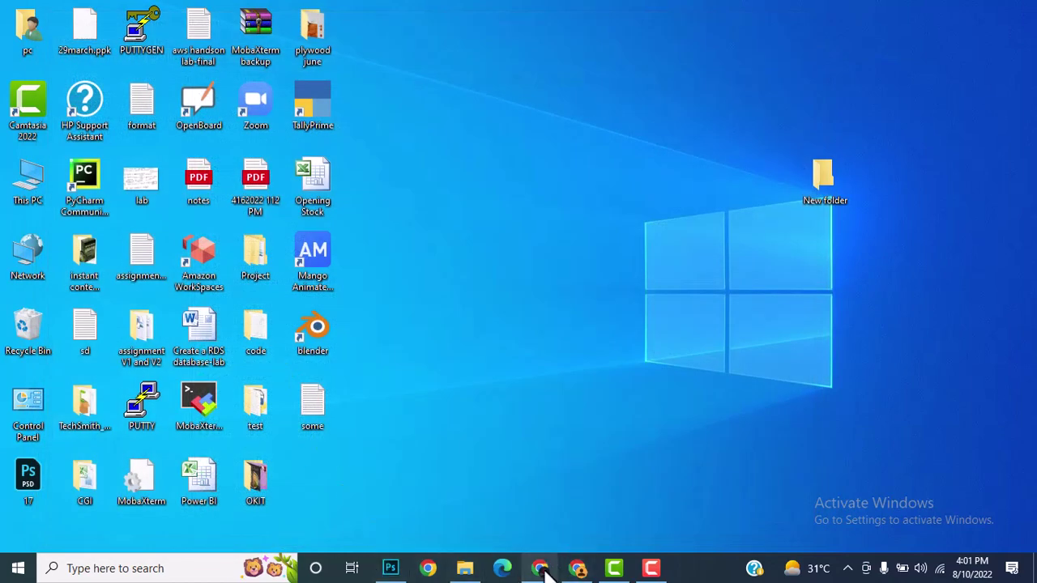
Load localhost:8080 in a new Chrome tab
click(539, 568)
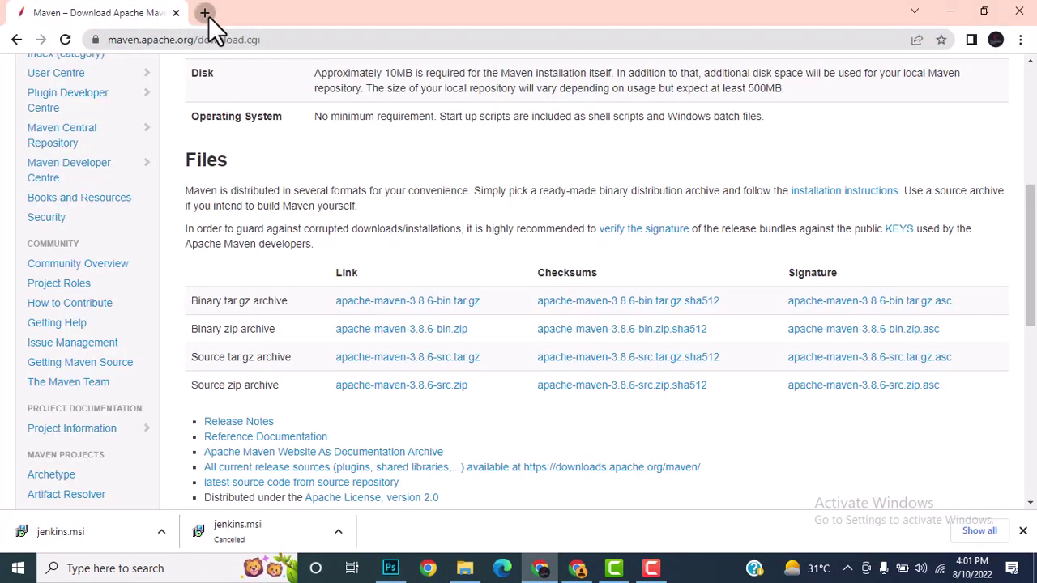
click(204, 13)
text(local)
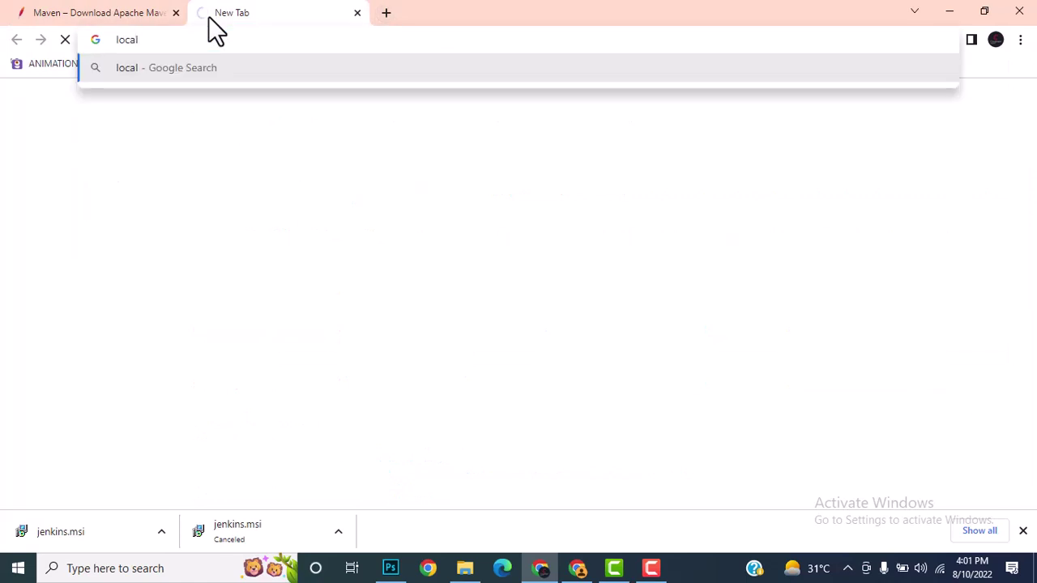
text(host:)
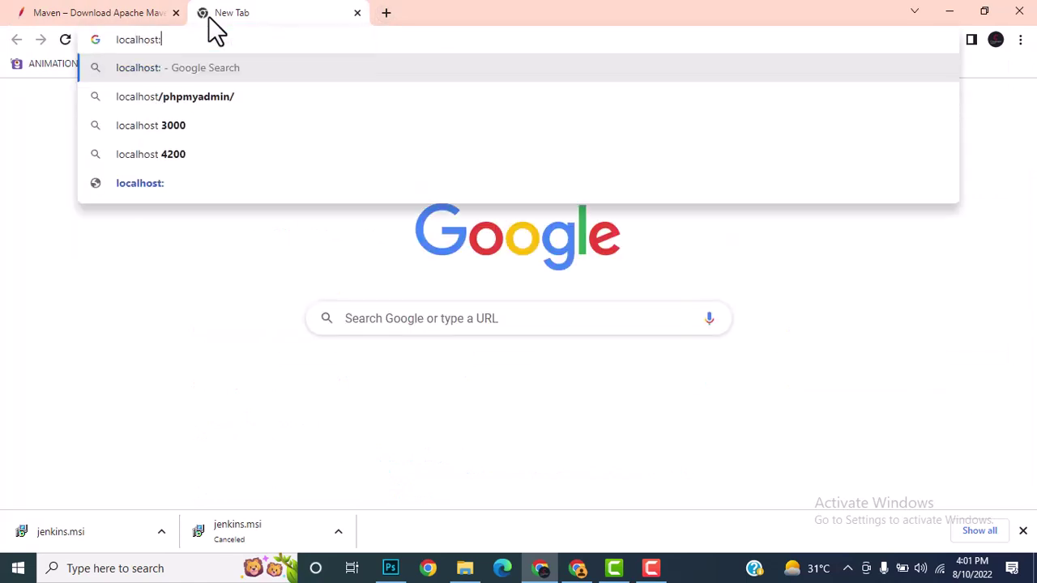
text(8080)
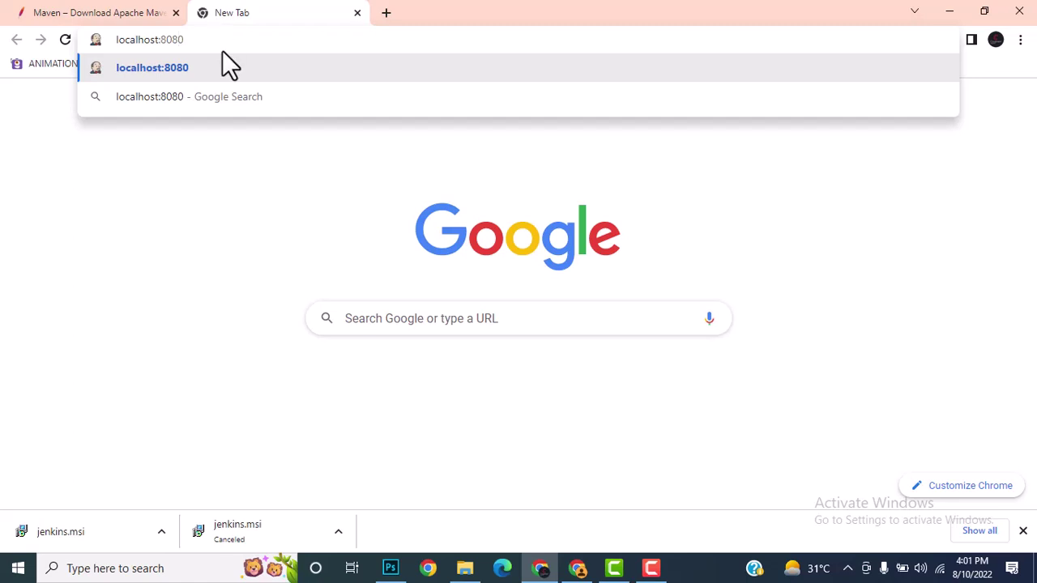
key(Return)
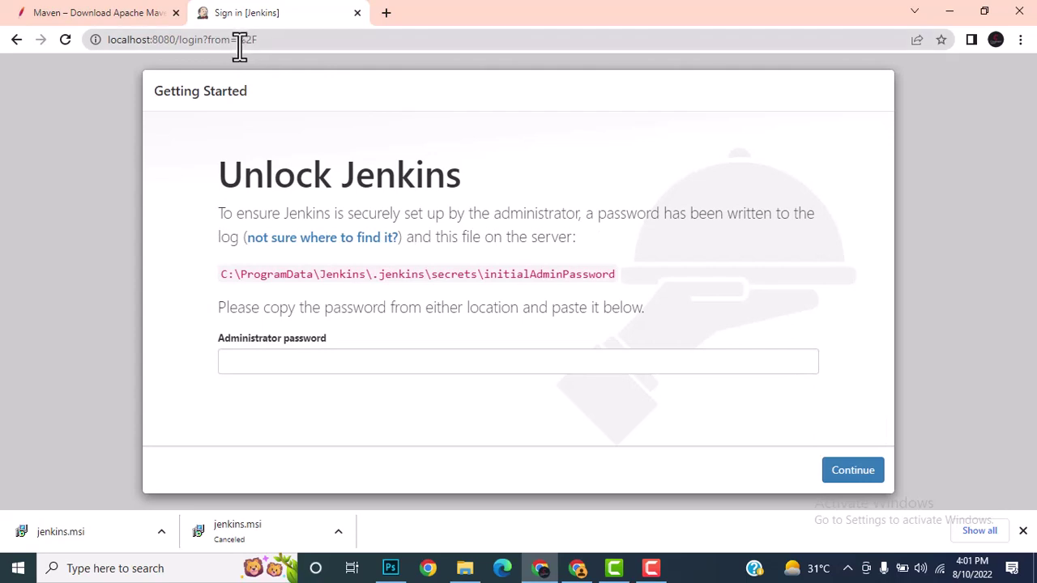
Copy the initialAdminPassword file path shown on the Unlock Jenkins page
drag(618, 271, 207, 280)
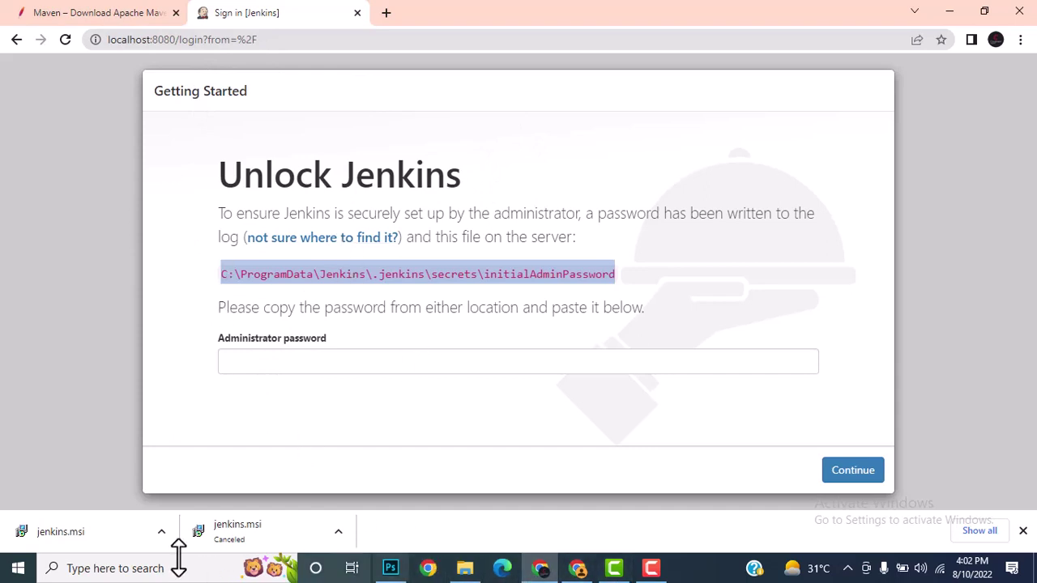
right_click(302, 275)
click(326, 292)
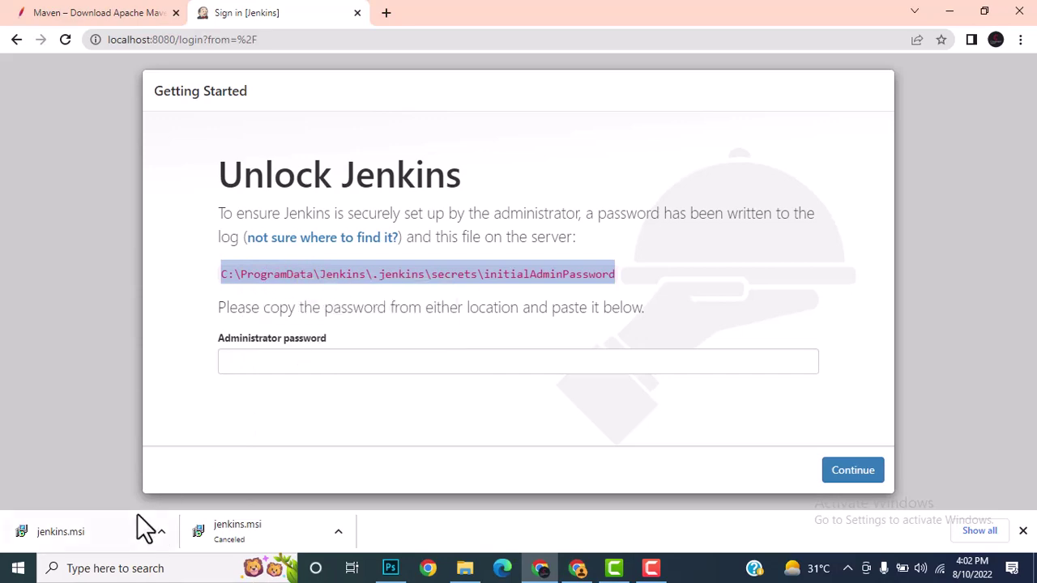
Paste the copied file path into File Explorer, open it in Notepad, then close Notepad
click(464, 568)
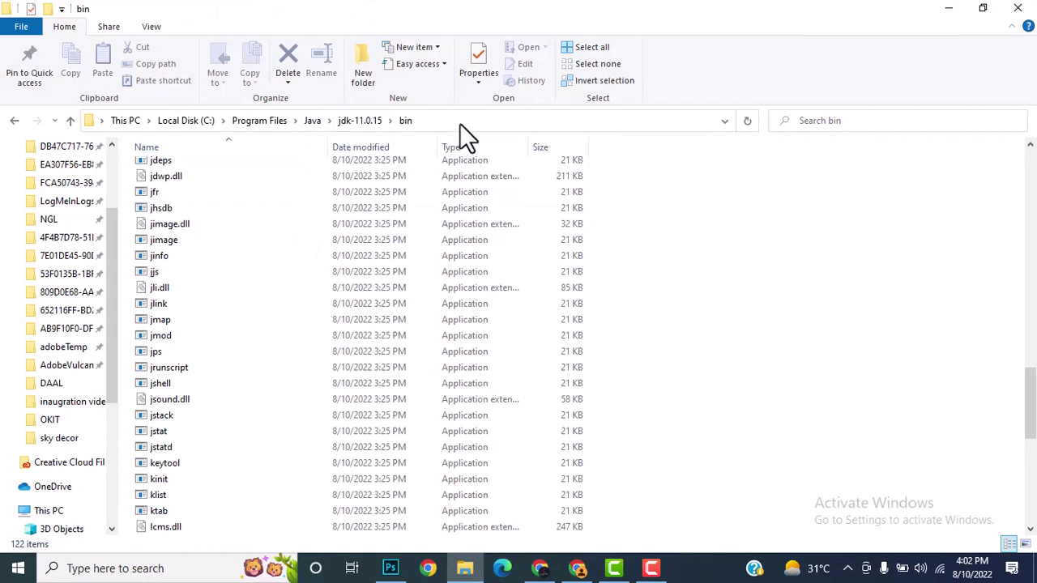
click(459, 124)
key(ctrl+v)
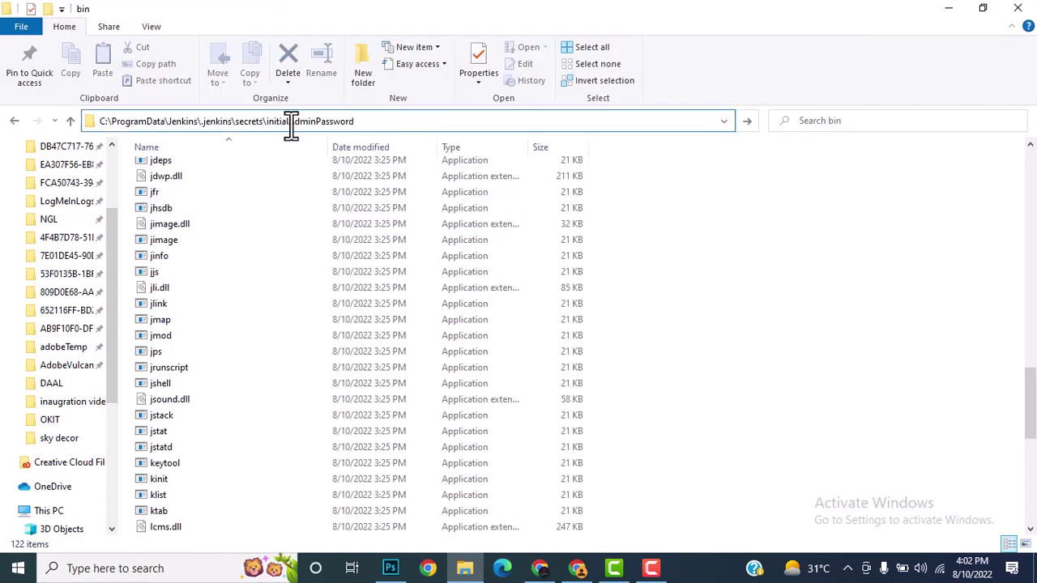
key(Return)
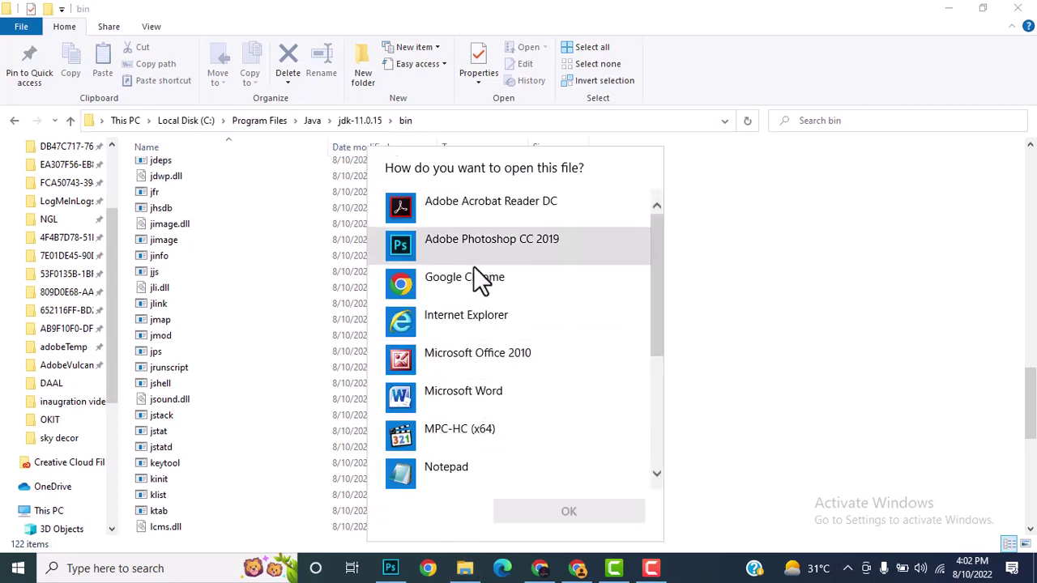
double_click(470, 456)
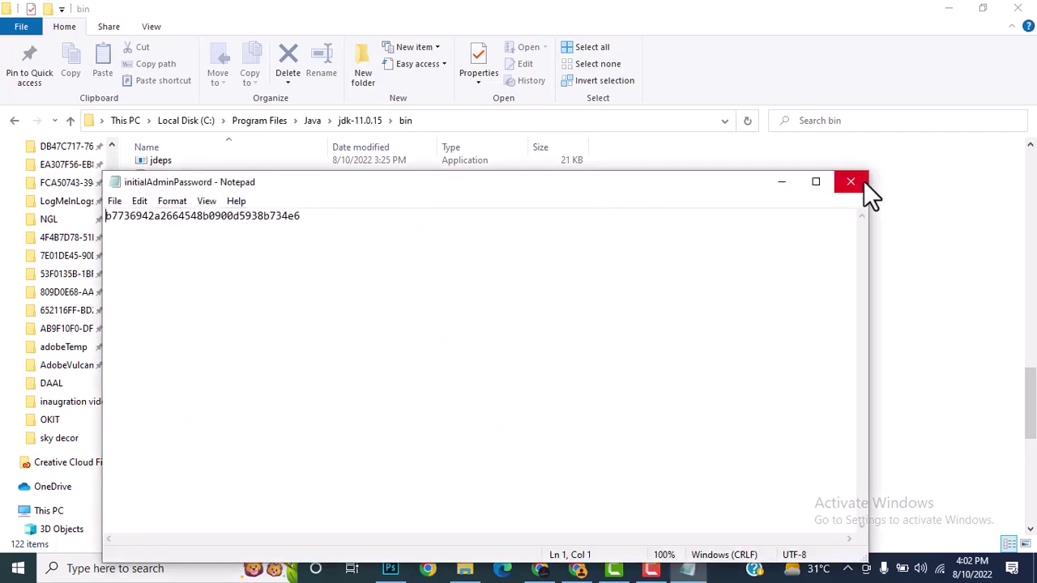
click(850, 181)
Copy the path up to the secrets folder from Jenkins and navigate Explorer there
key(alt+Tab)
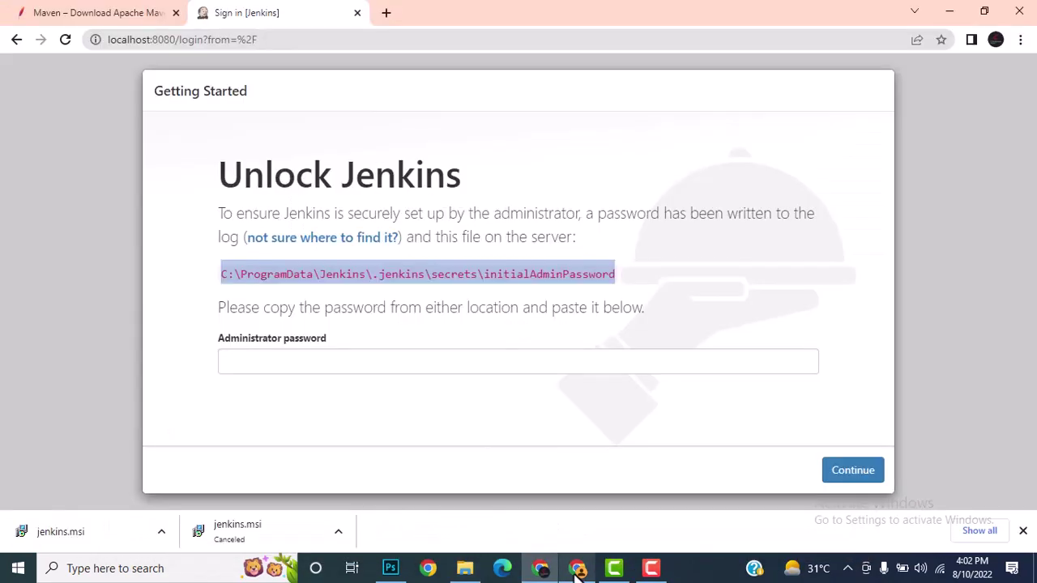
click(472, 285)
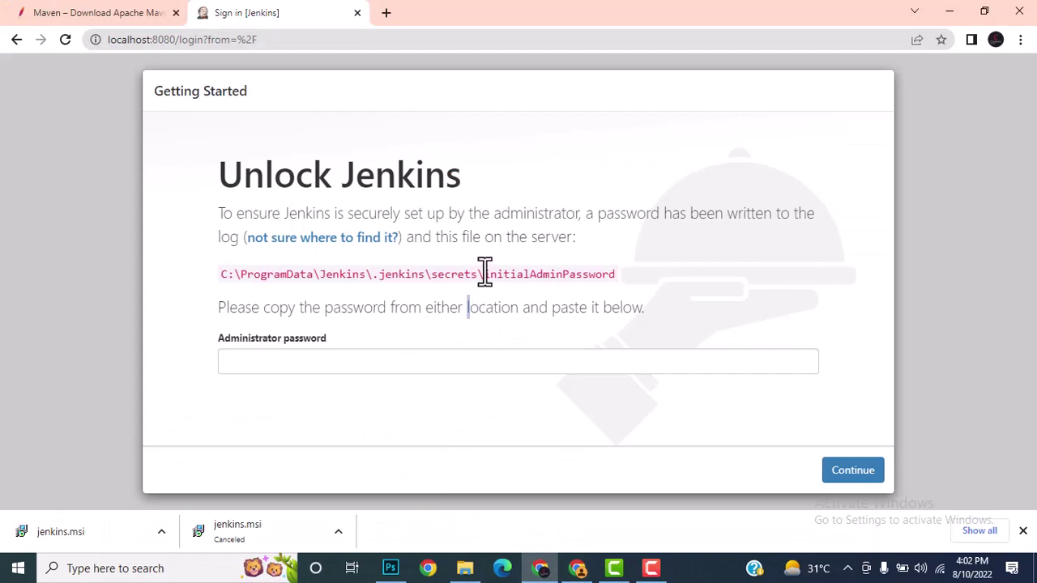
drag(479, 273, 211, 269)
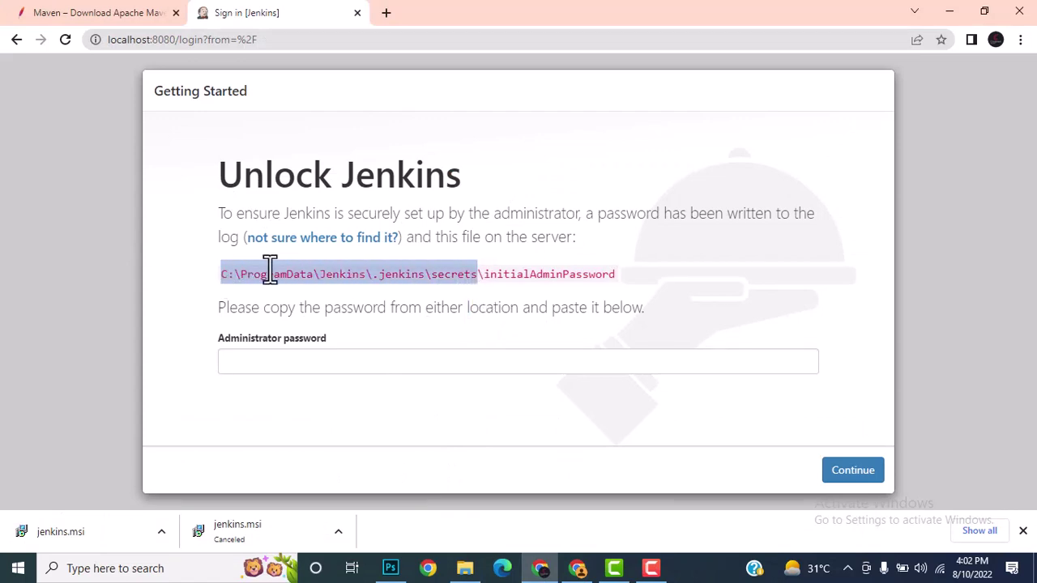
click(950, 11)
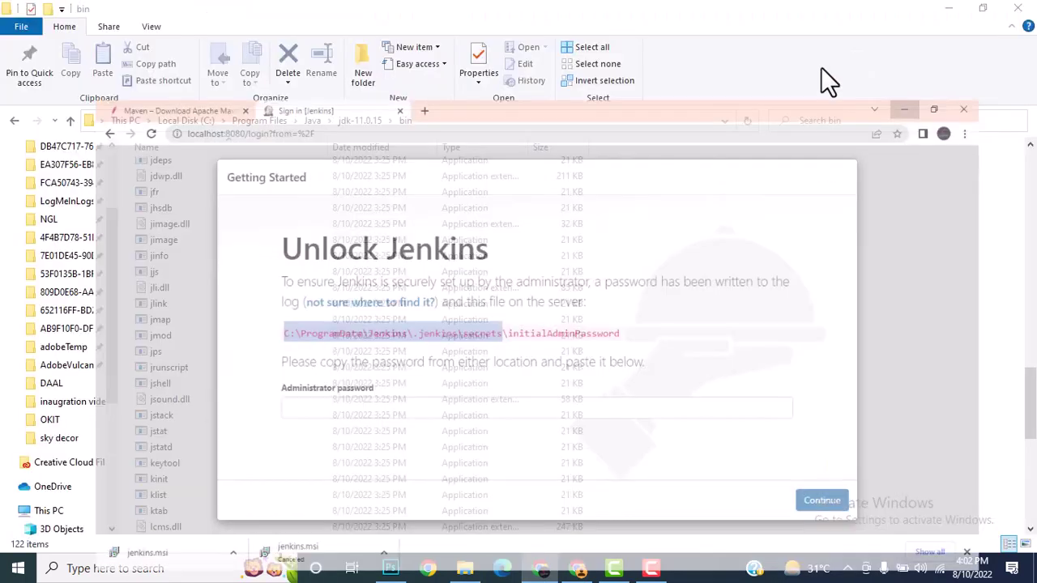
click(428, 120)
key(ctrl+v)
key(Return)
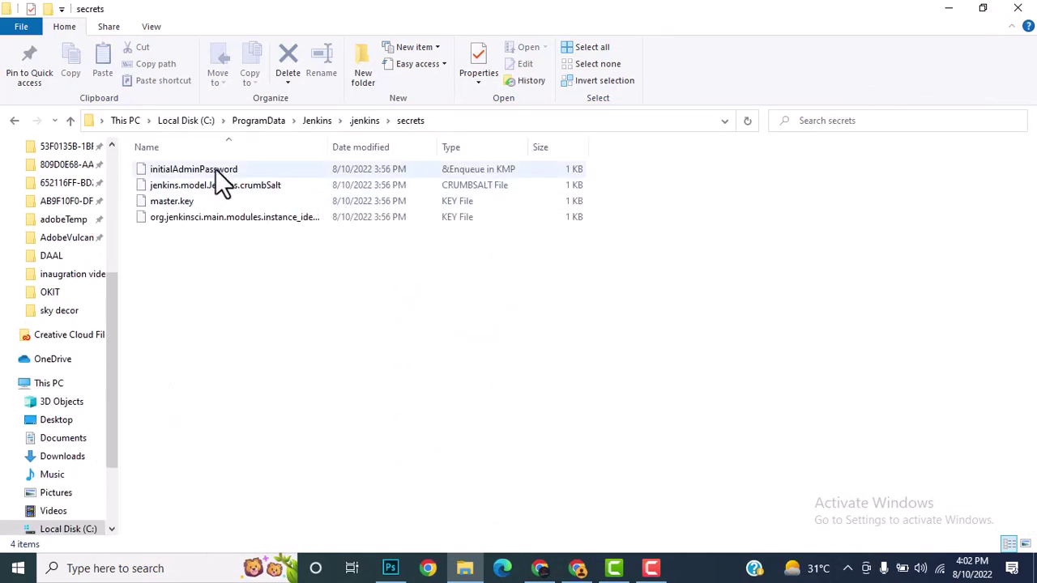
Open initialAdminPassword with Notepad, copy the password, and close Notepad
click(219, 170)
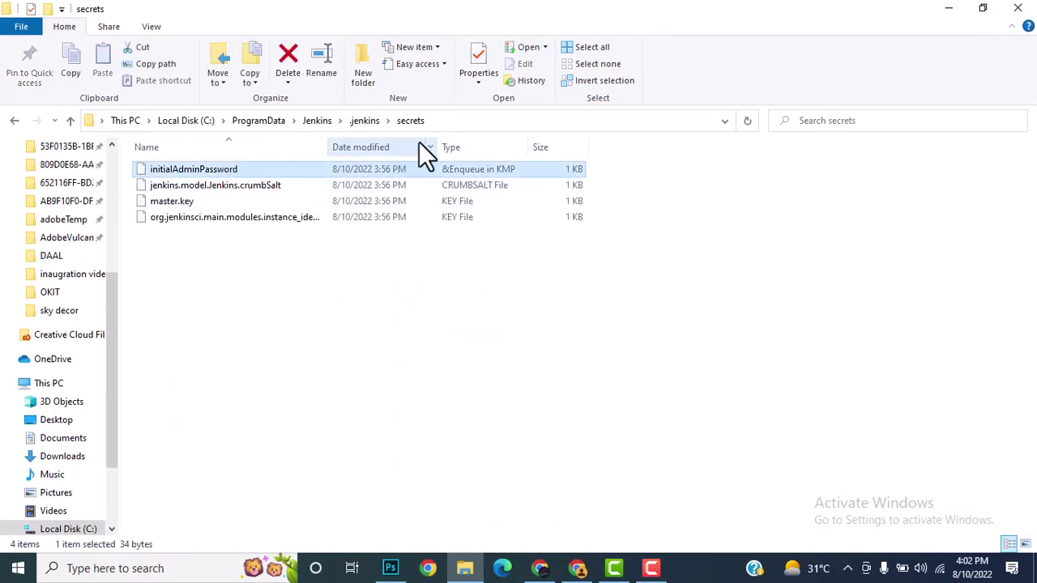
right_click(237, 166)
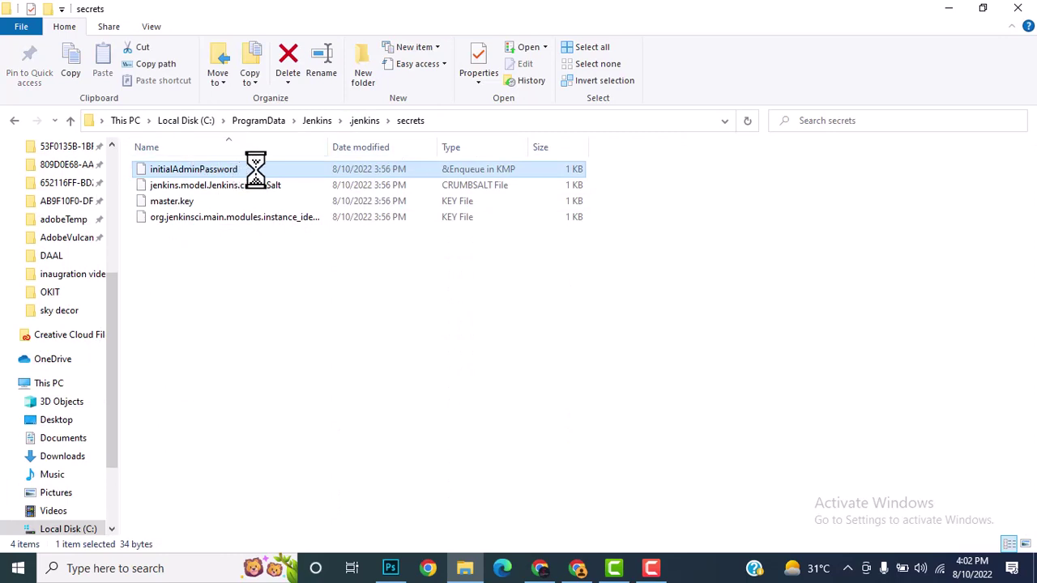
click(298, 211)
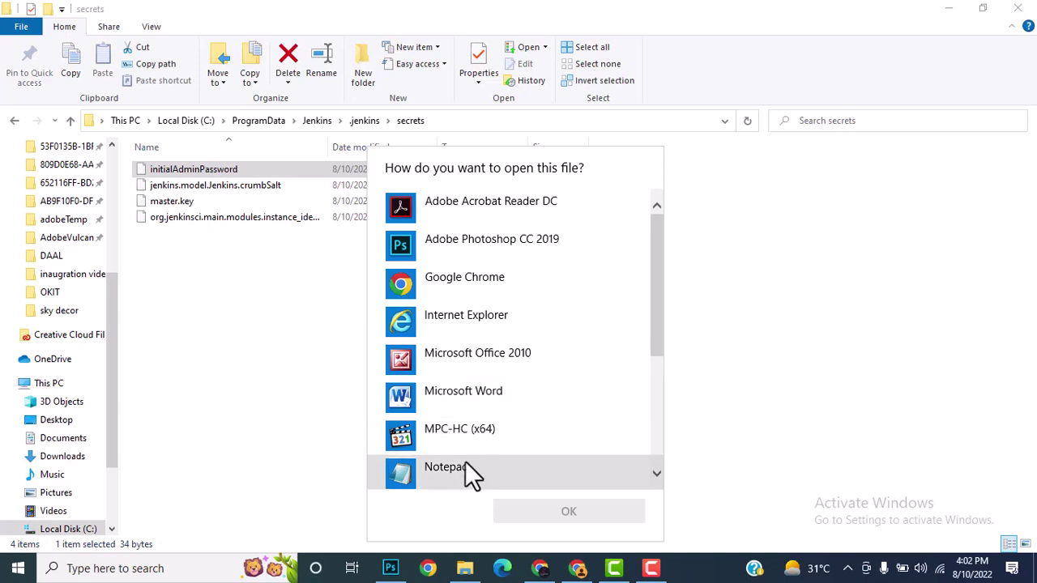
double_click(465, 464)
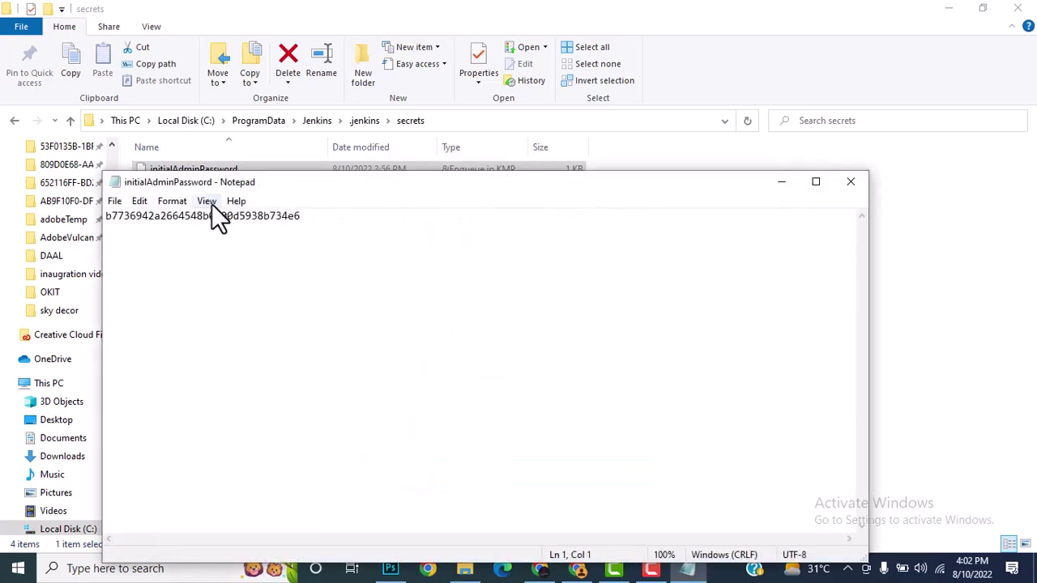
double_click(221, 219)
click(851, 181)
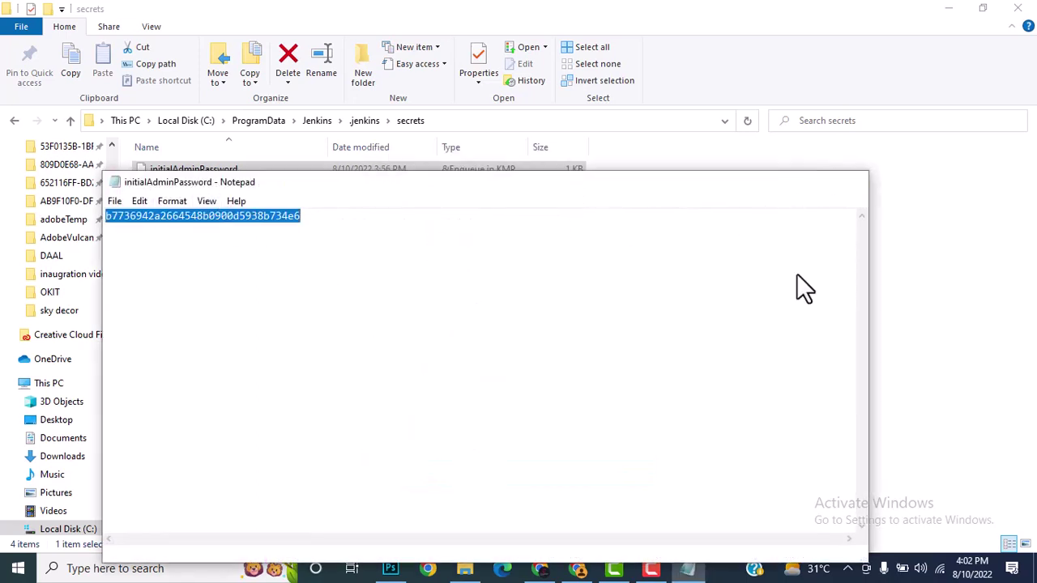
Paste the admin password, continue, decline saving it, and choose Install suggested plugins
click(541, 569)
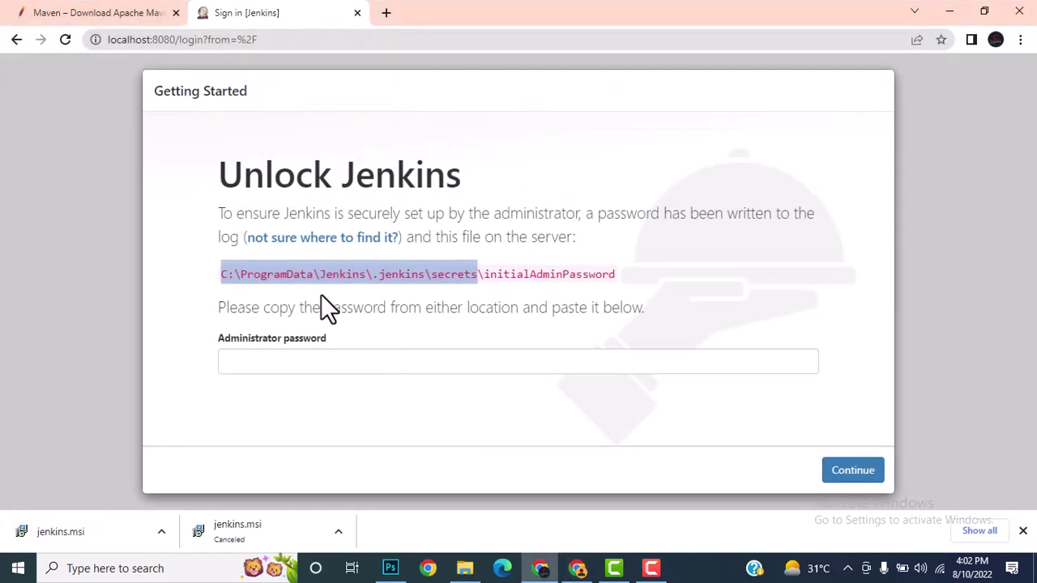
click(340, 363)
key(ctrl+v)
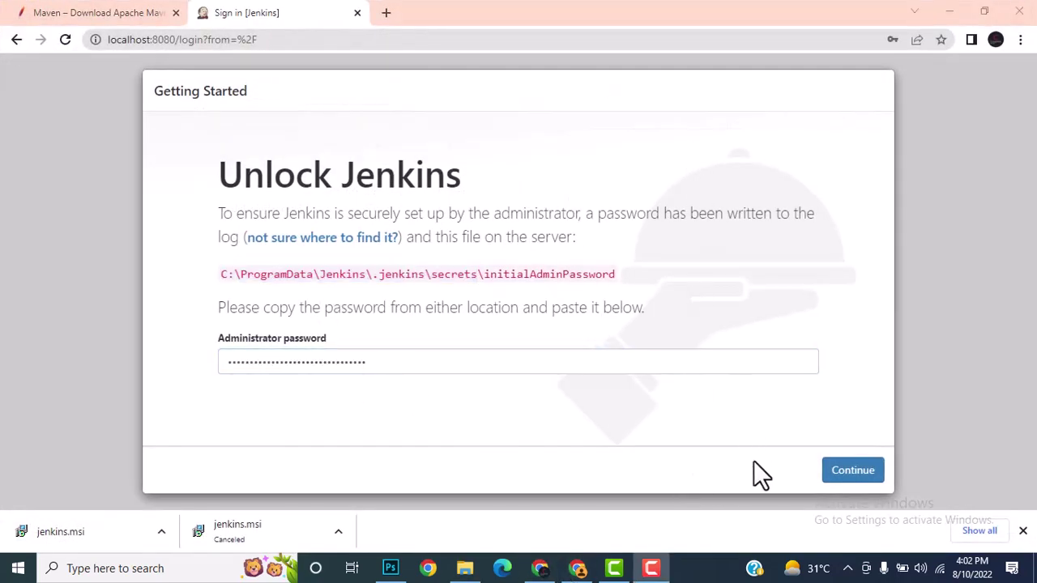
click(834, 478)
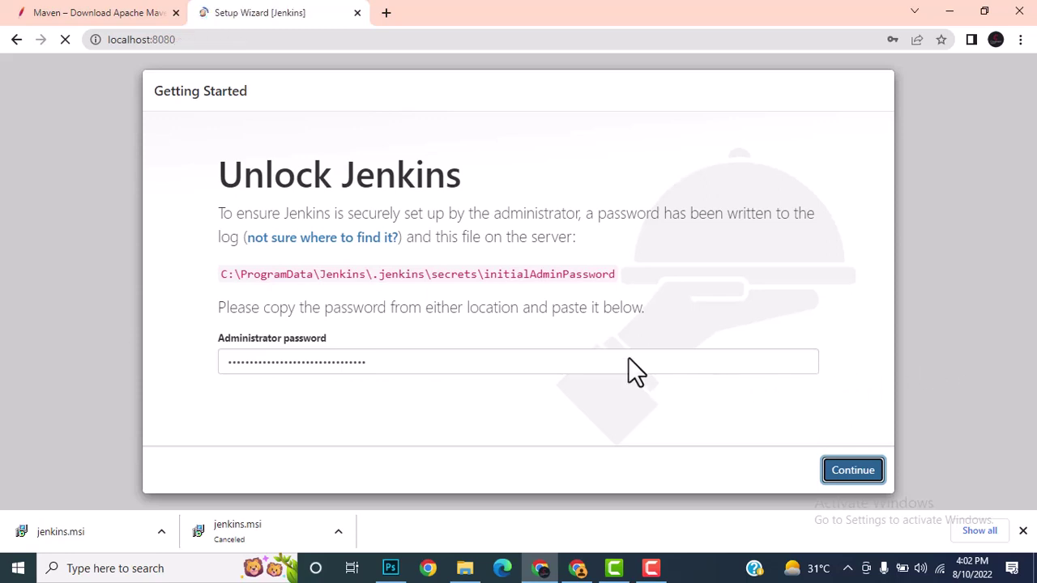
click(905, 292)
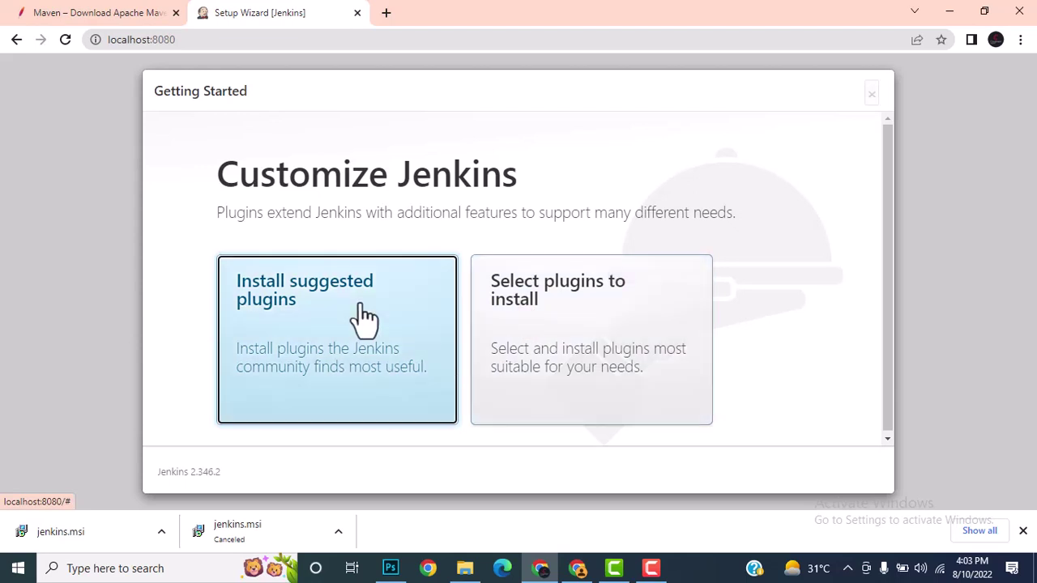
click(362, 311)
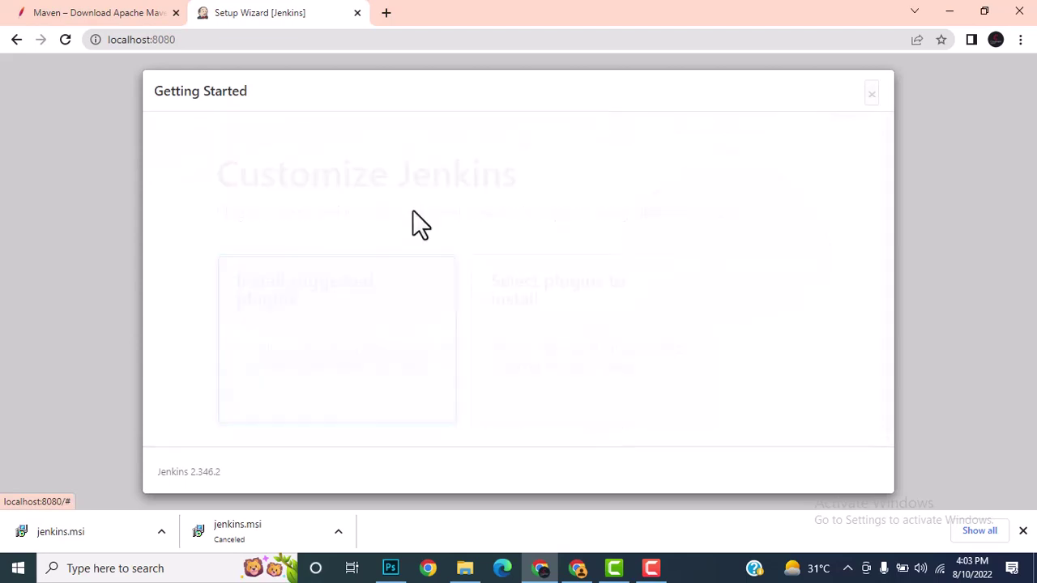